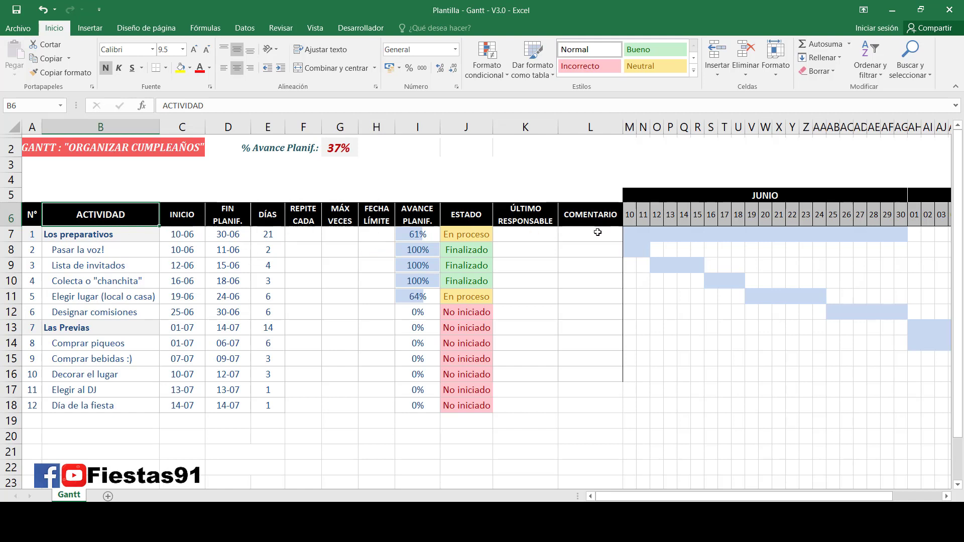
Set the planned end date of the activity "Pasar la voz!" to 14/06 and check its Gantt bar
drag(630, 233, 777, 287)
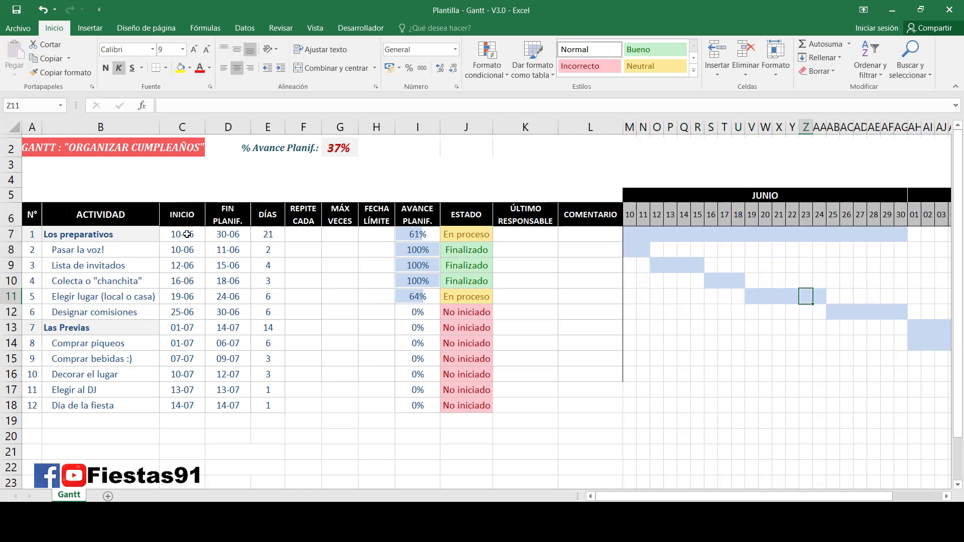
drag(191, 251, 216, 253)
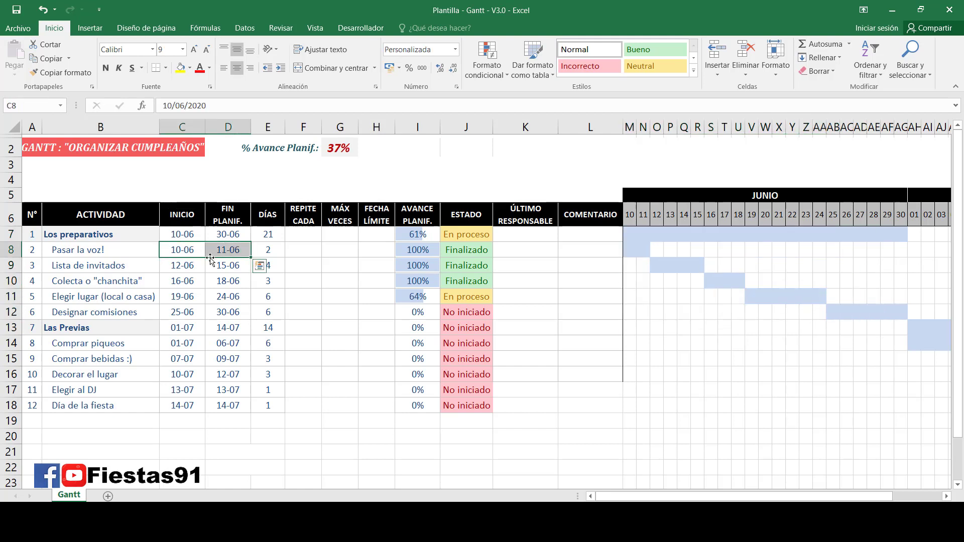
click(181, 253)
click(644, 249)
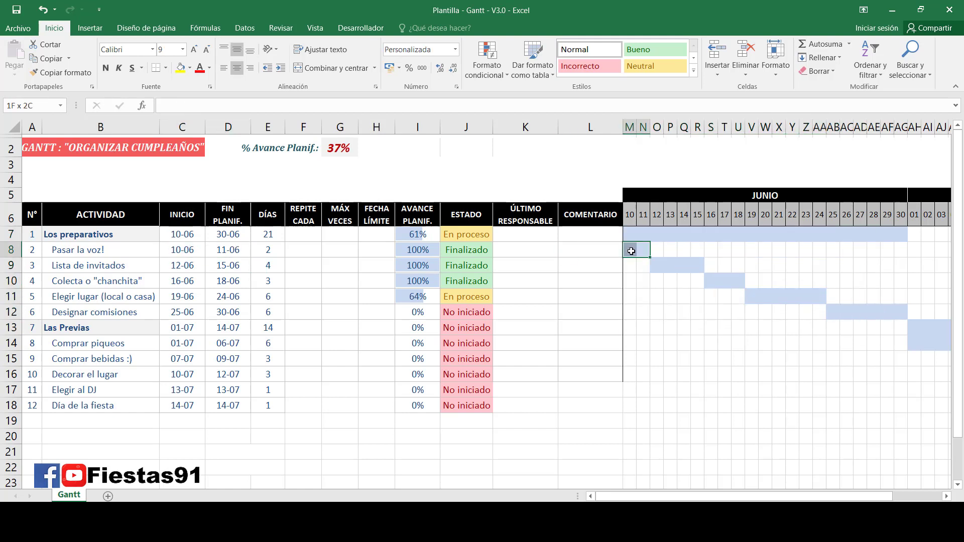
click(228, 250)
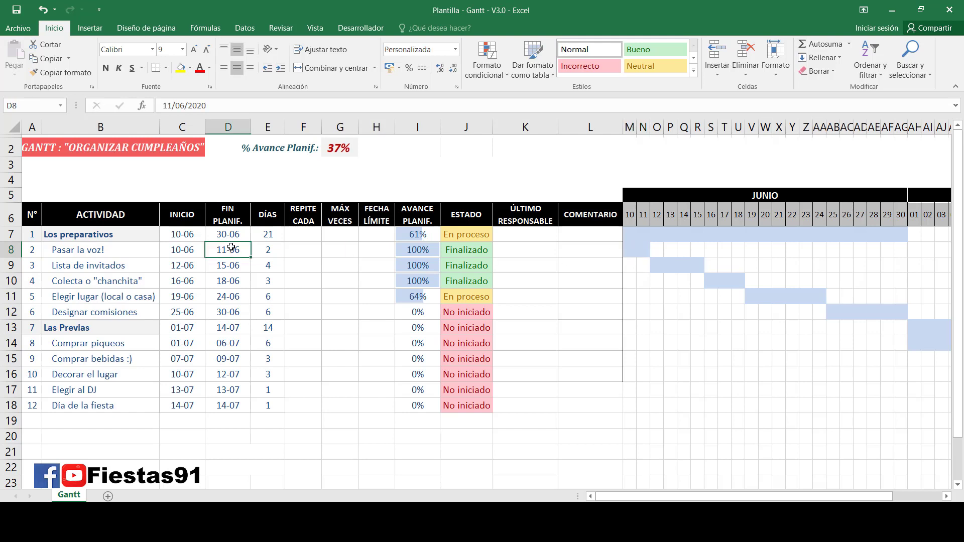
text(14/06)
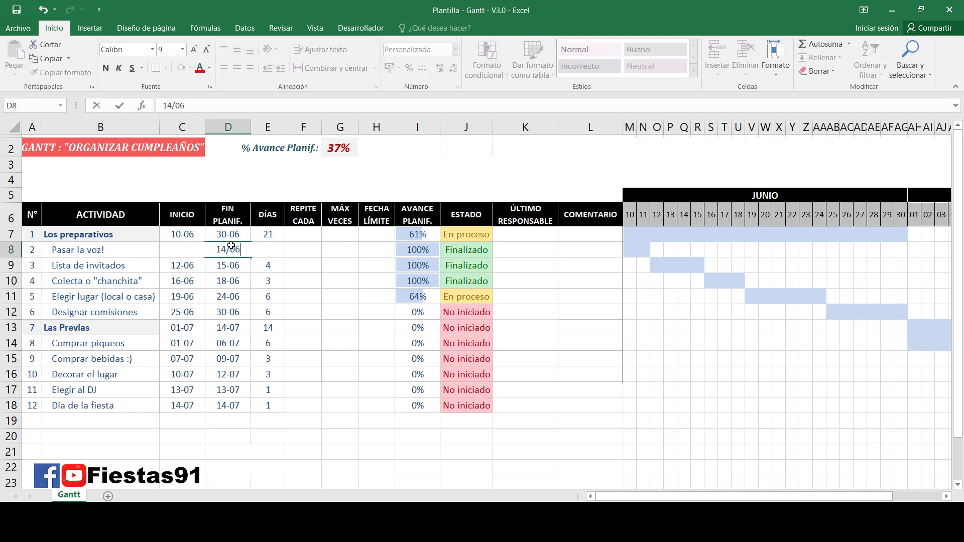
key(Return)
drag(628, 246, 736, 252)
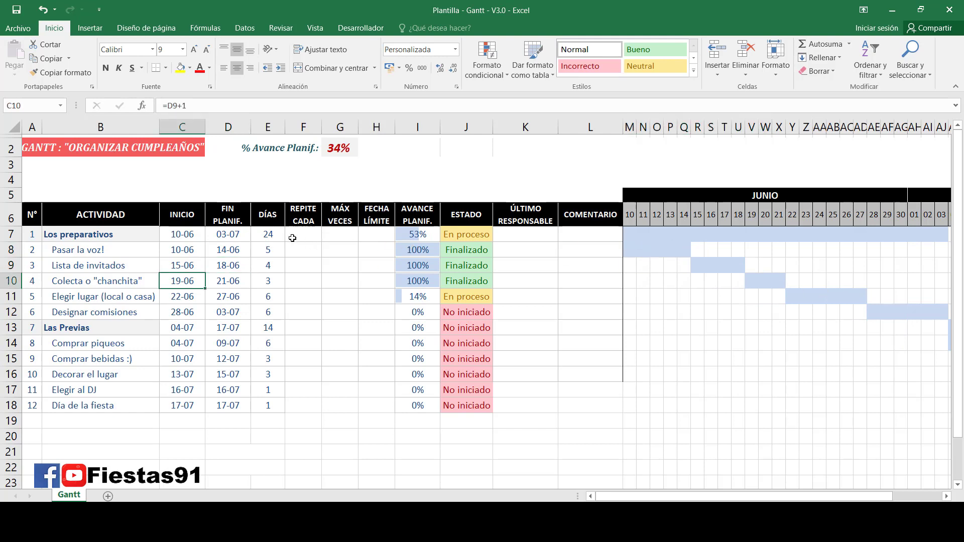
click(303, 245)
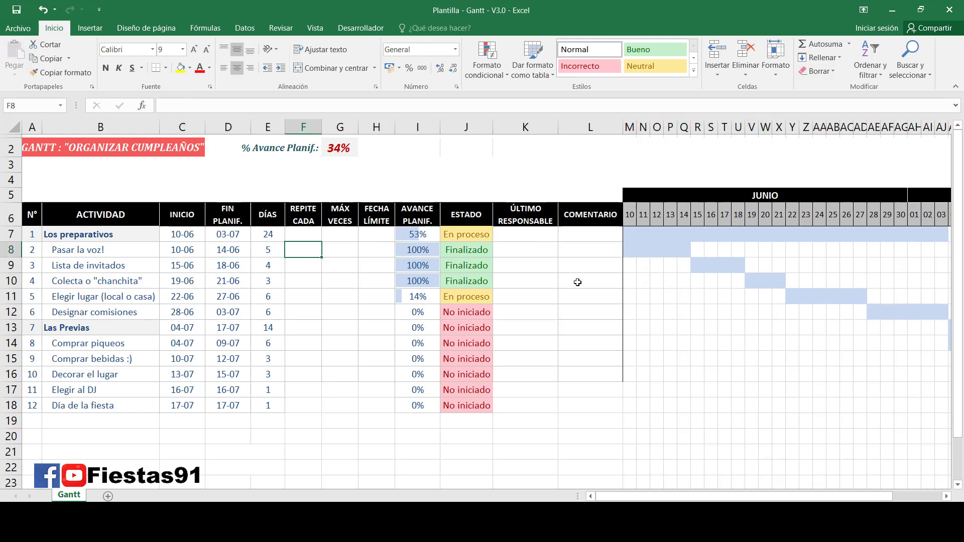
Set the planned end date of "Pasar la voz!" back to 11/06
click(223, 247)
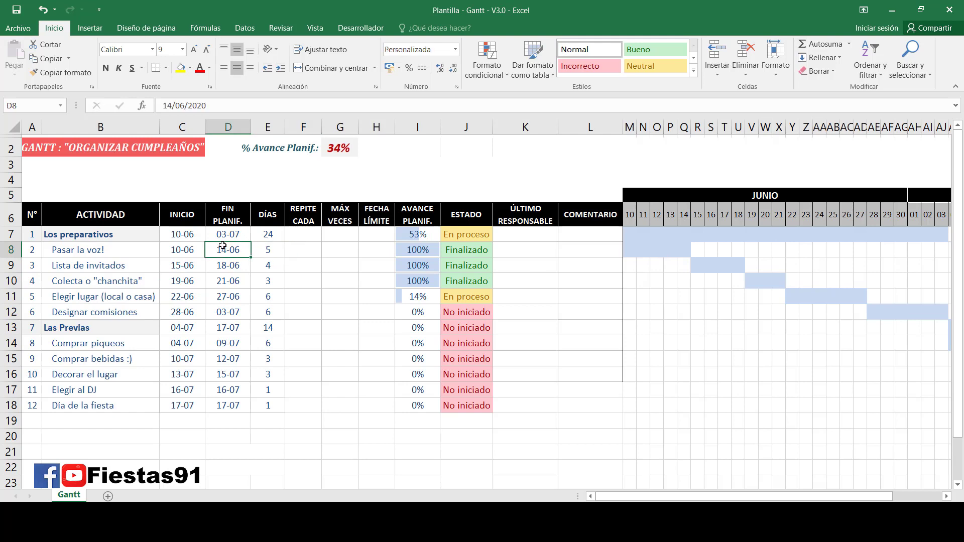
text(11/06)
key(Return)
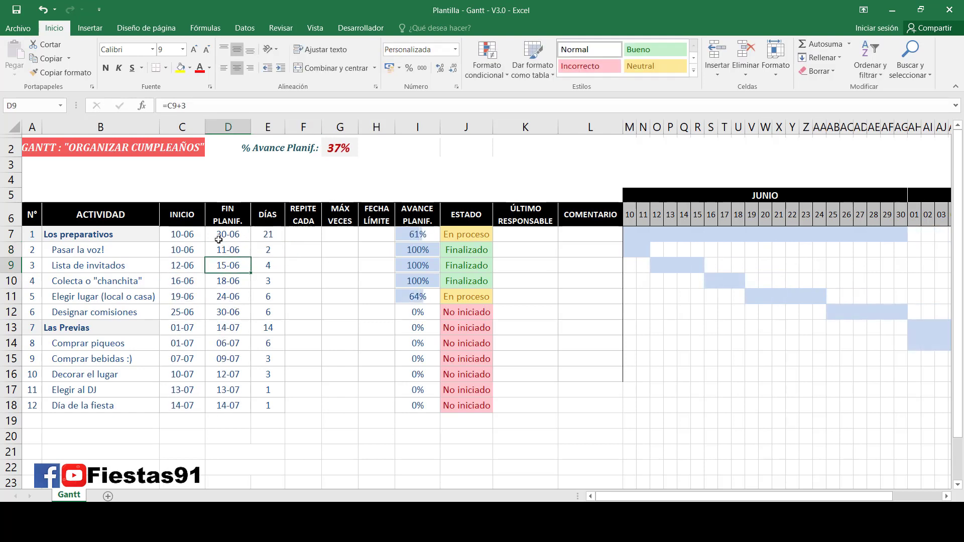
Make the activity "Pasar la voz!" repeat every 7 days and check the repeated bars in its Gantt row
click(308, 252)
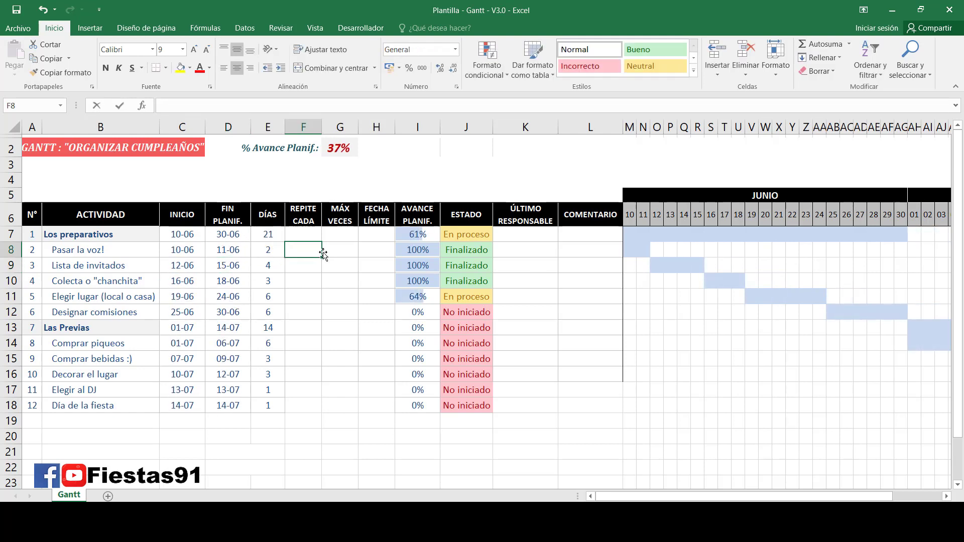
text(7)
key(Return)
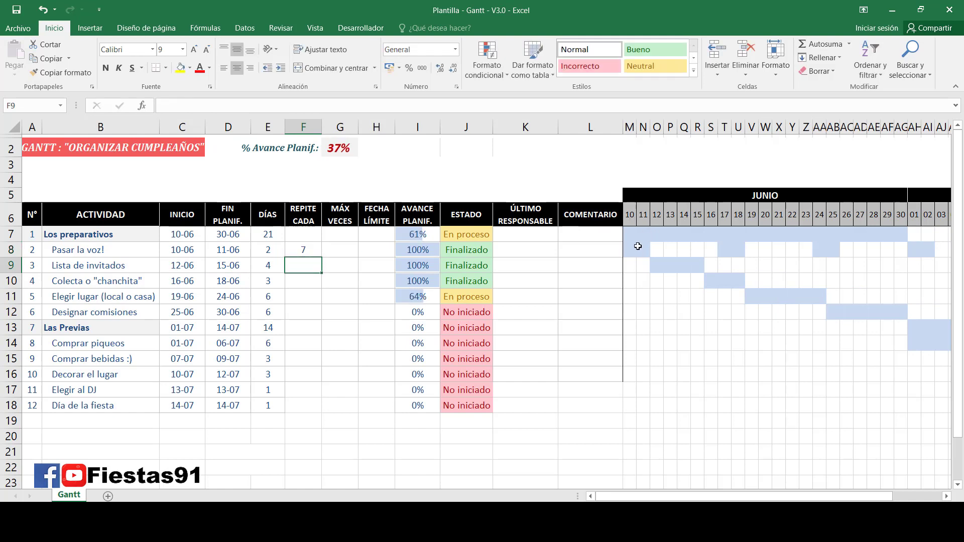
drag(638, 247, 929, 252)
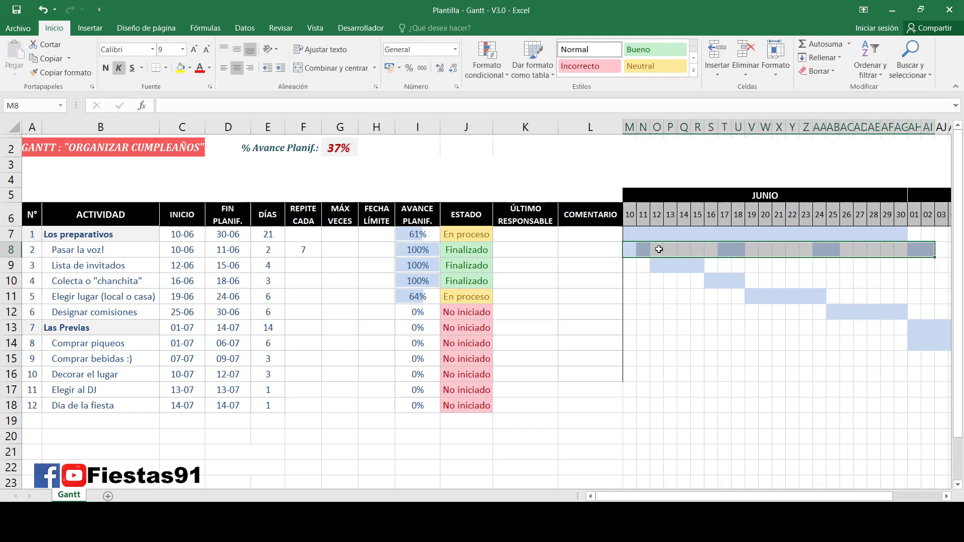
click(629, 246)
drag(725, 249, 739, 249)
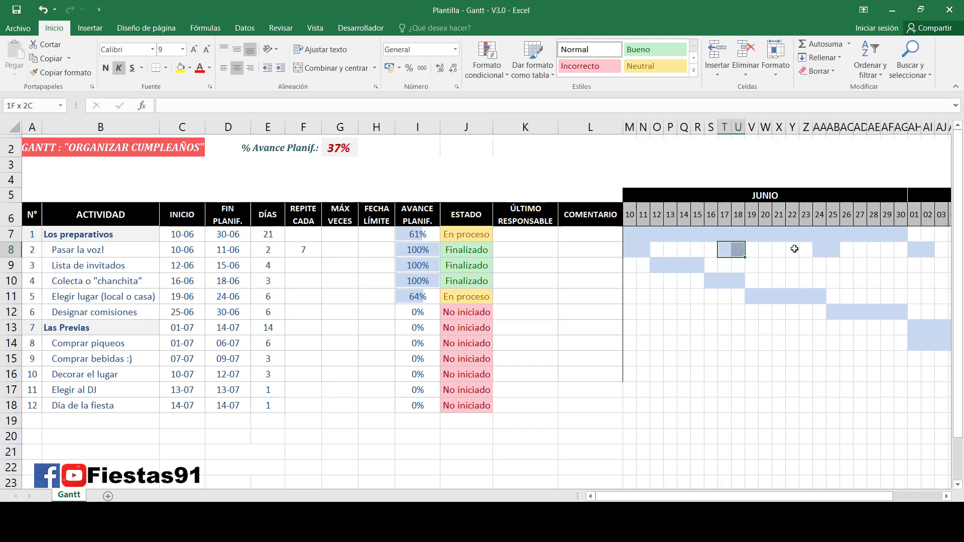
click(833, 250)
Limit "Pasar la voz!" to a maximum of 3 repetitions and check its bars in the timeline
click(330, 249)
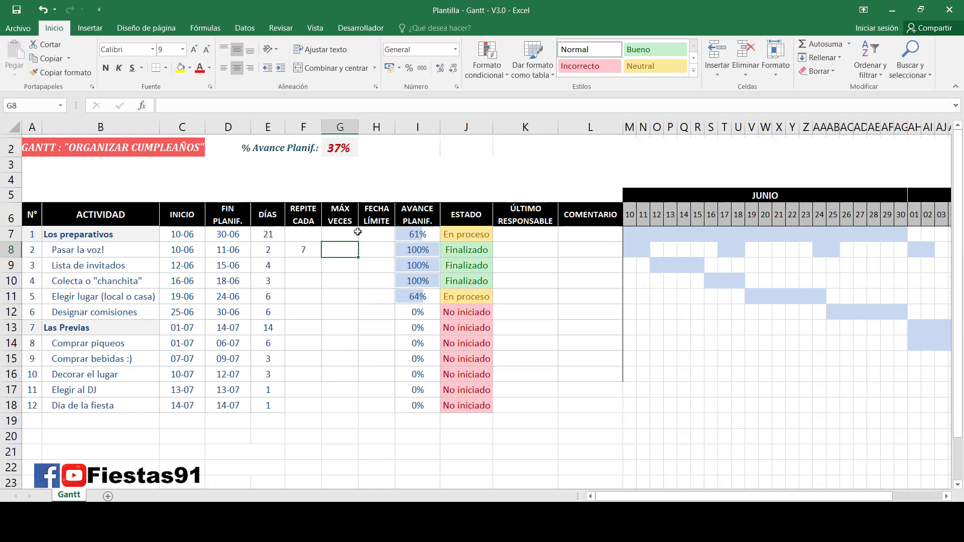
text(4)
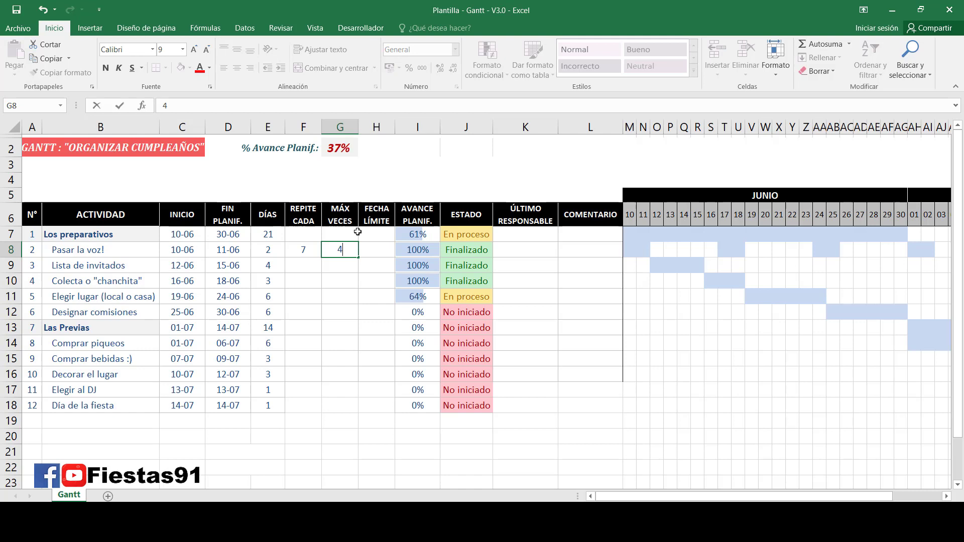
key(Return)
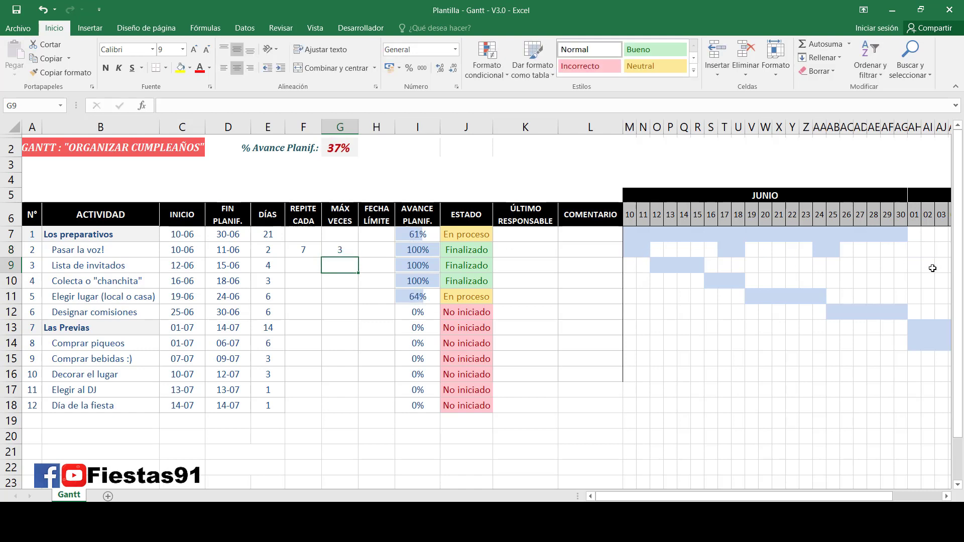
drag(931, 253, 897, 254)
drag(831, 250, 632, 246)
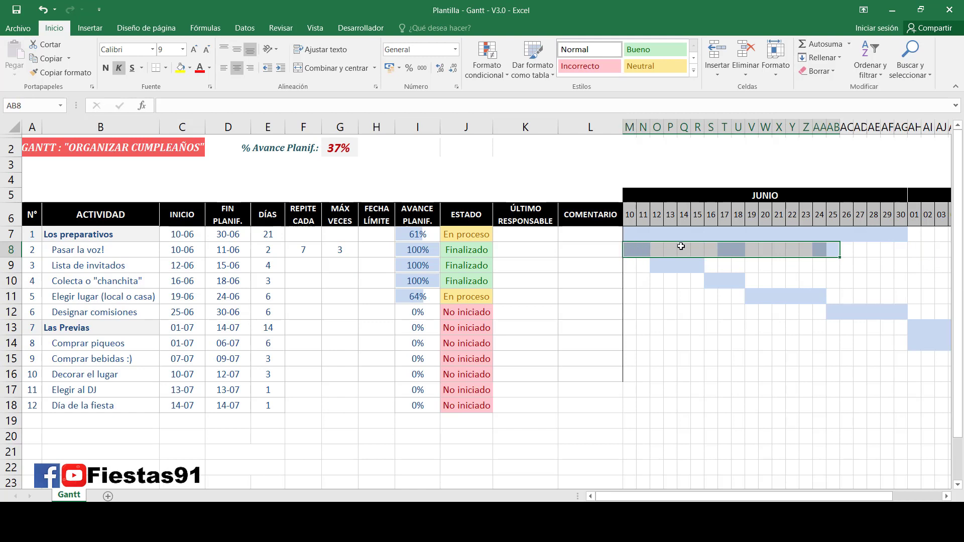
Enter 24/06 as the deadline (Fecha límite) of "Pasar la voz!" and check where its last bar ends
click(360, 246)
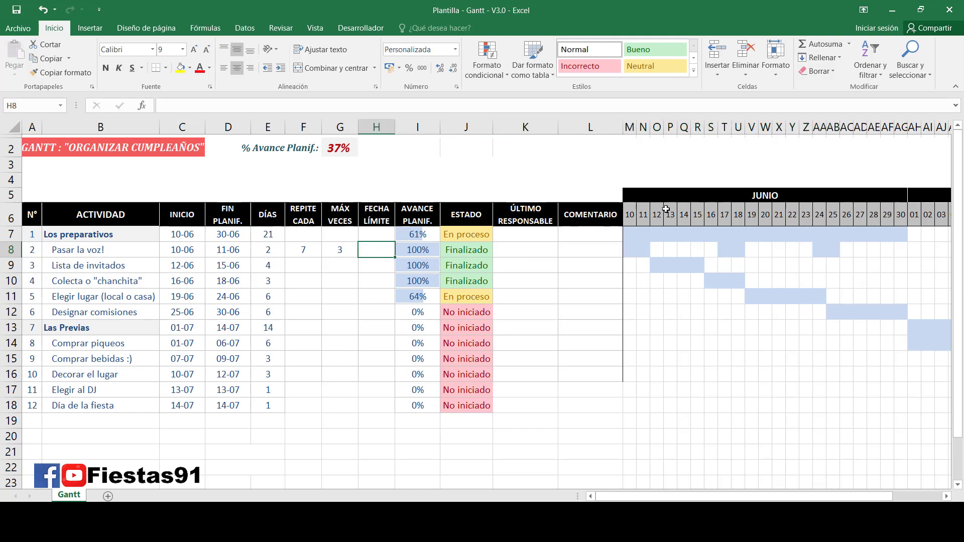
drag(819, 216, 824, 282)
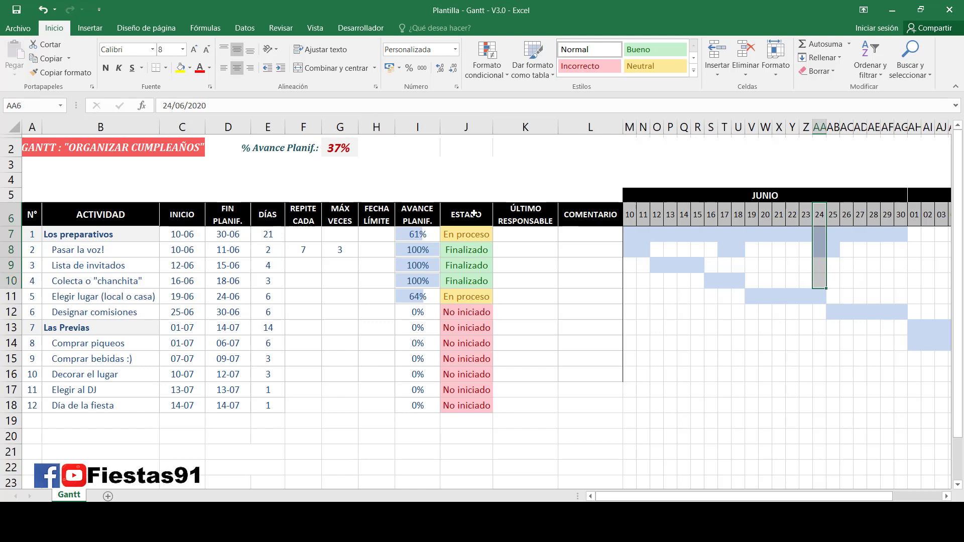
click(381, 250)
text(24/06)
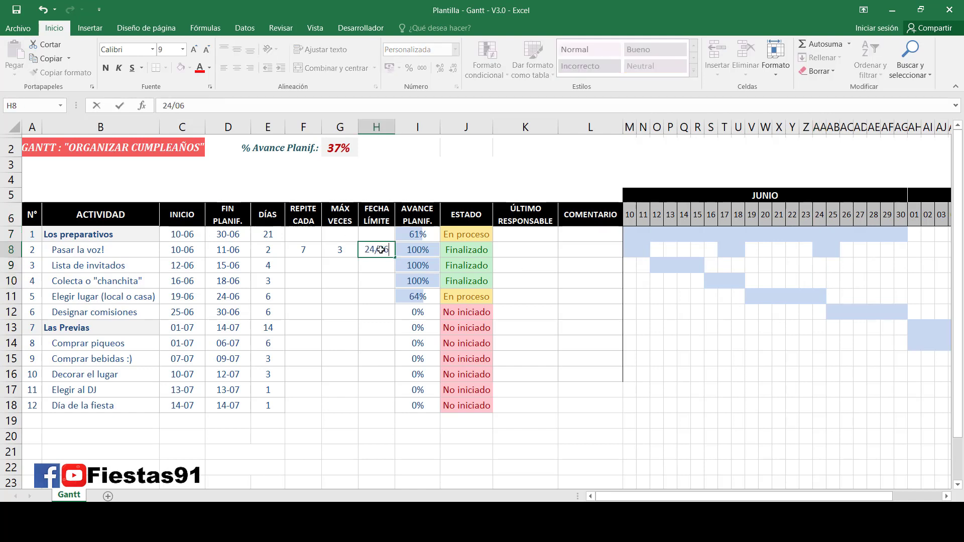
key(Return)
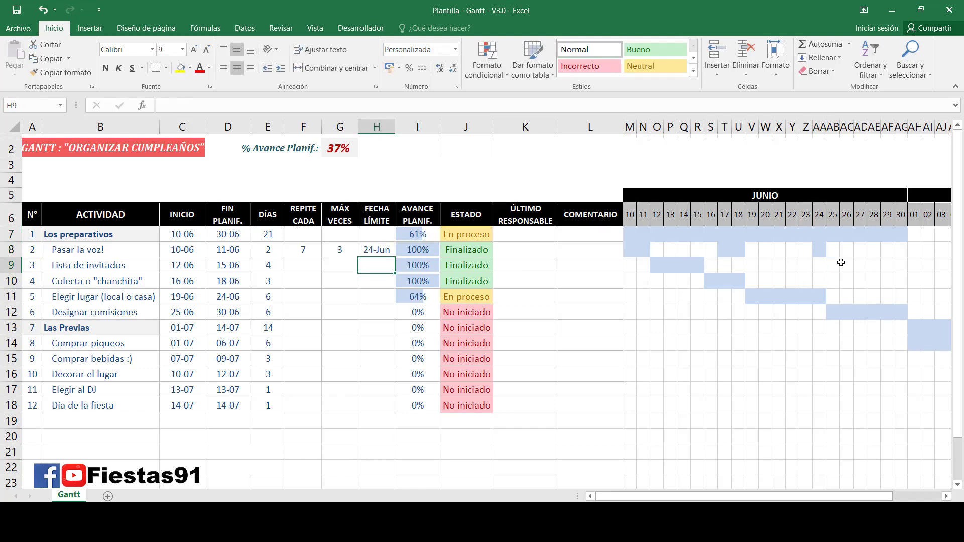
click(835, 252)
click(809, 251)
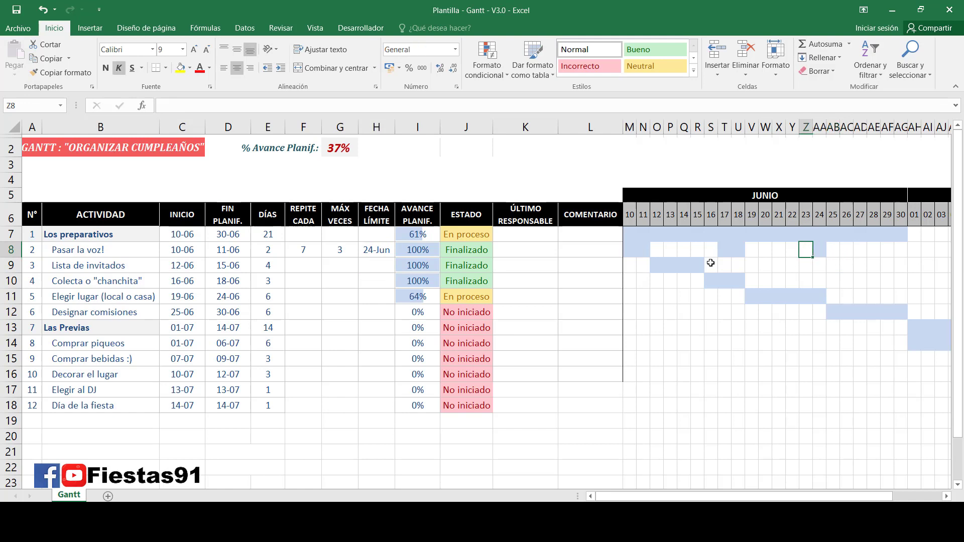
Set the maximum number of repetitions of "Pasar la voz!" to 2
click(341, 252)
text(2)
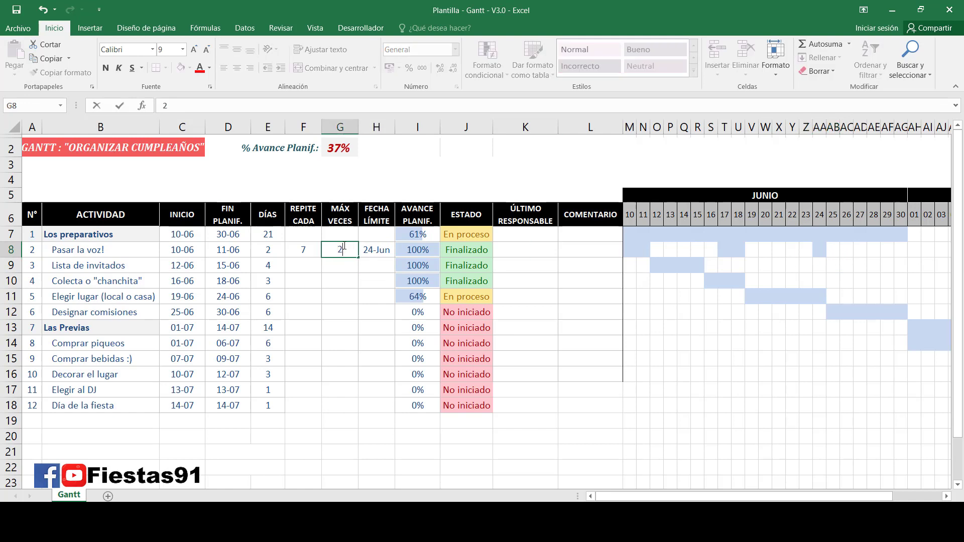
key(Return)
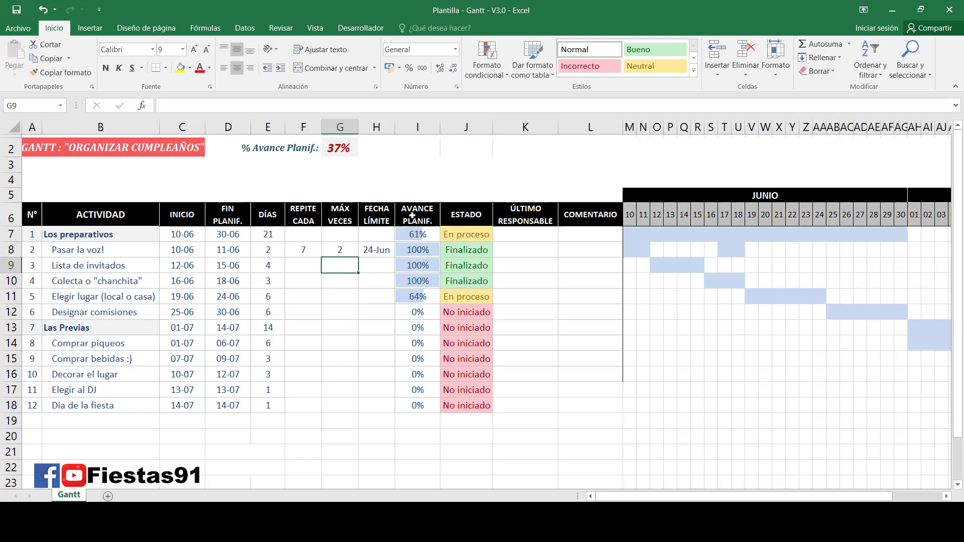
Examine the planned progress and status columns and the formula behind the overall % Avance Planif. figure
drag(416, 236, 416, 406)
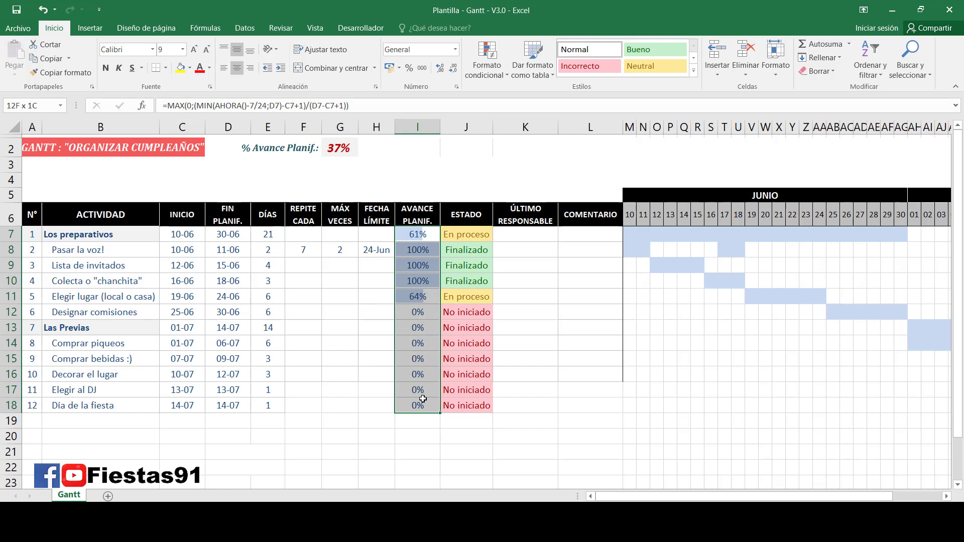
click(411, 265)
drag(460, 232, 462, 401)
click(471, 327)
click(470, 224)
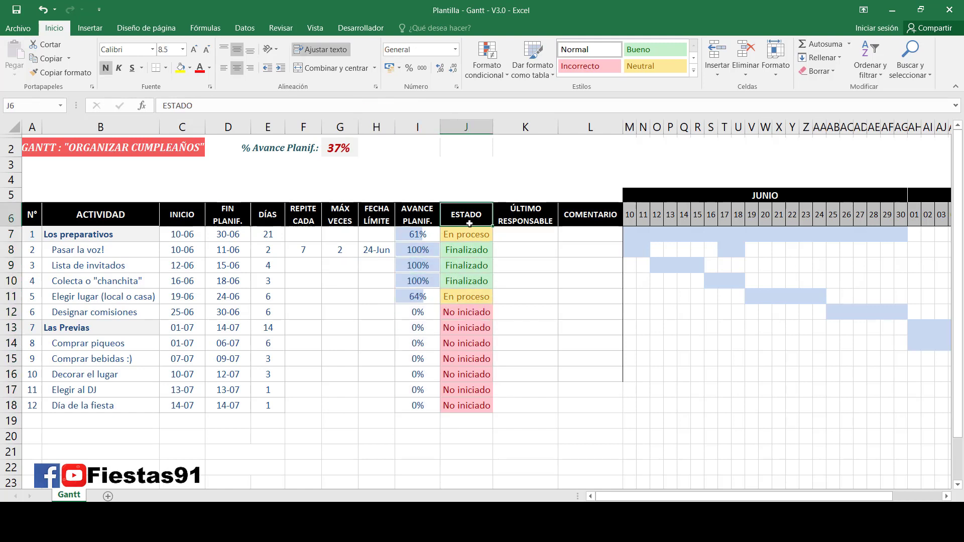
click(452, 259)
click(444, 280)
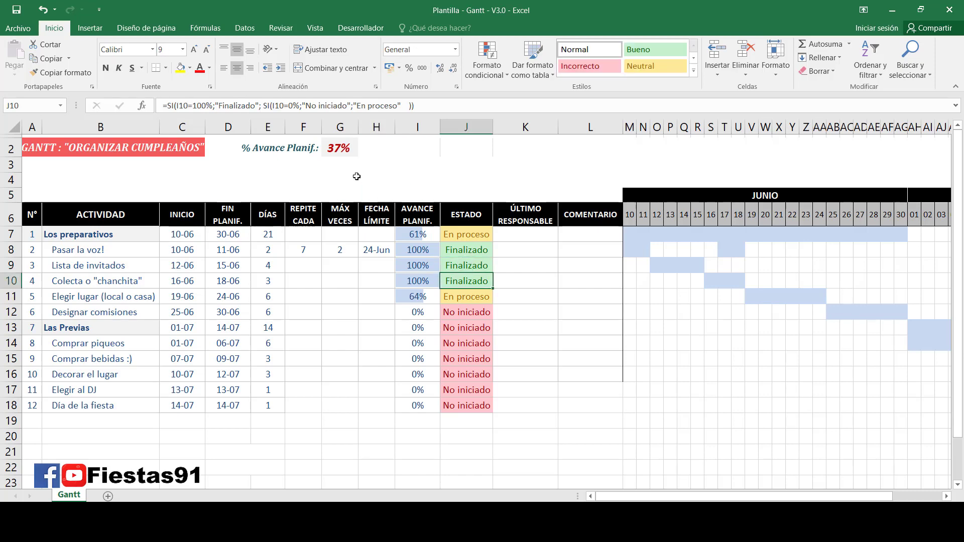
click(329, 148)
double_click(345, 147)
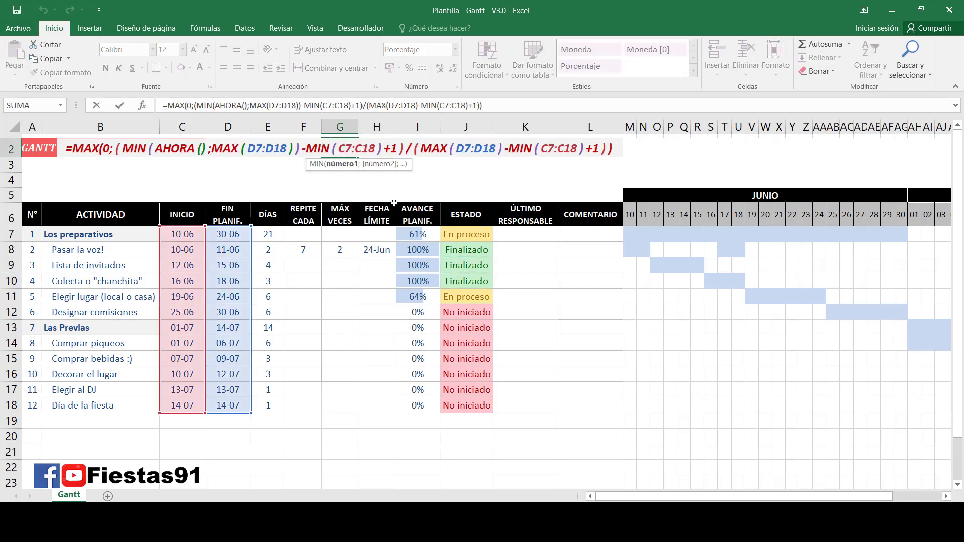
key(Escape)
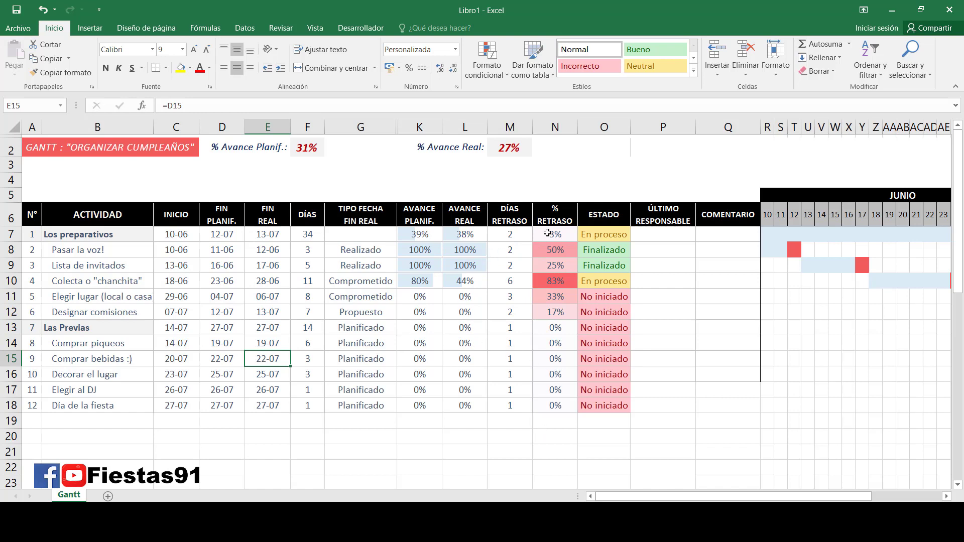
In the Libro1 workbook, examine the % Retraso column and the red delay segments of the June and July Gantt bars
drag(550, 234, 554, 402)
click(555, 296)
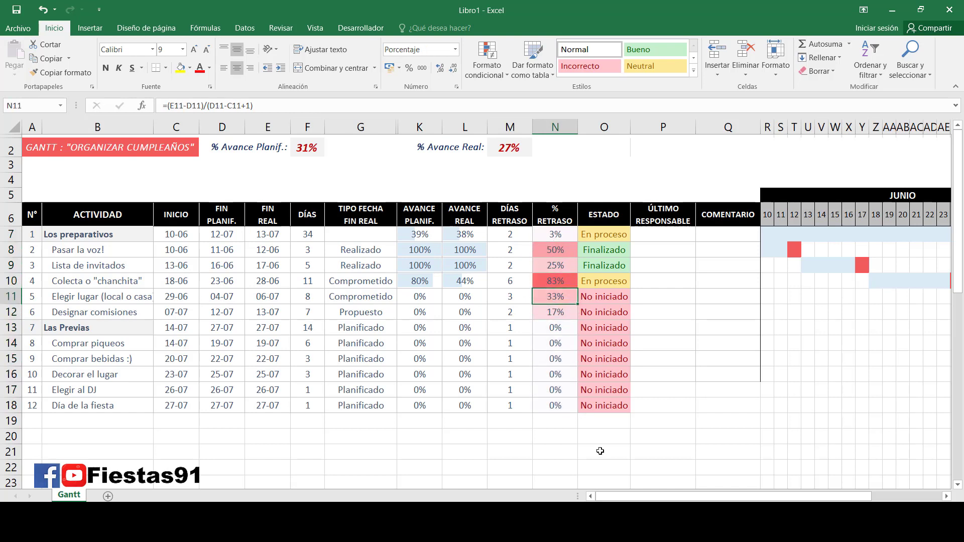
drag(622, 491, 692, 490)
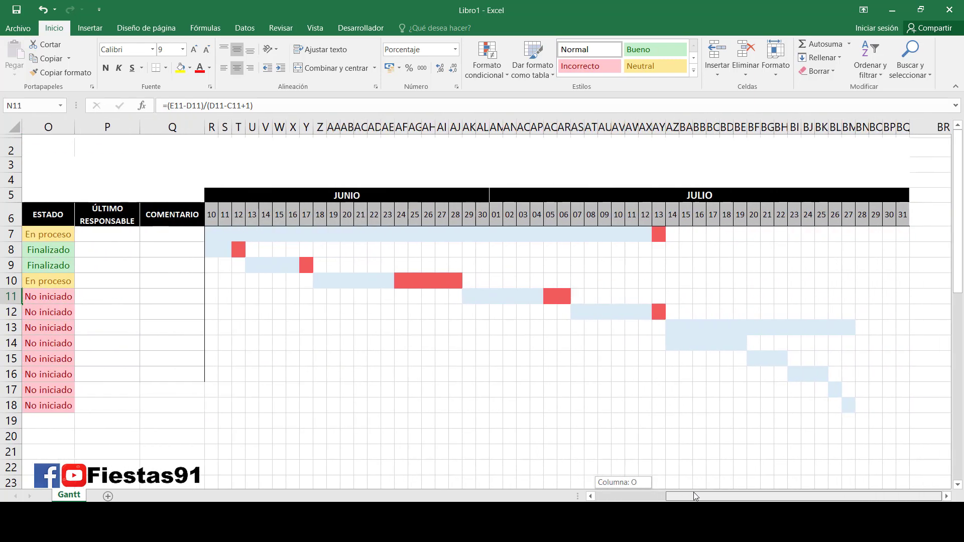
click(555, 296)
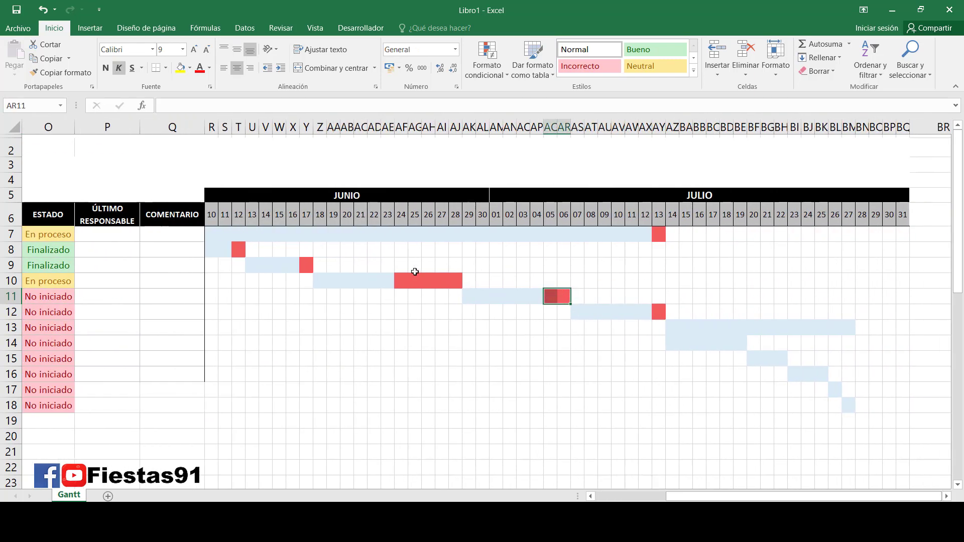
drag(400, 279, 459, 280)
click(658, 312)
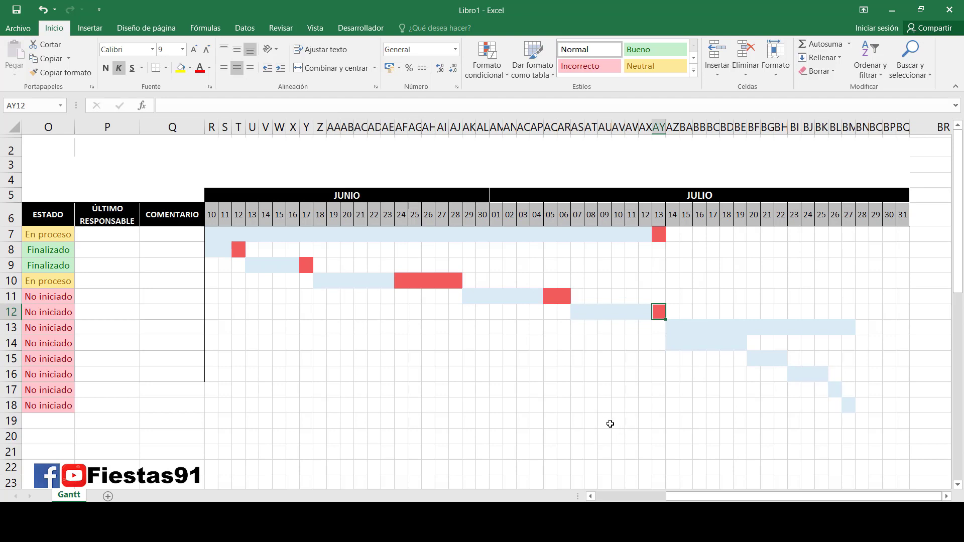
click(670, 312)
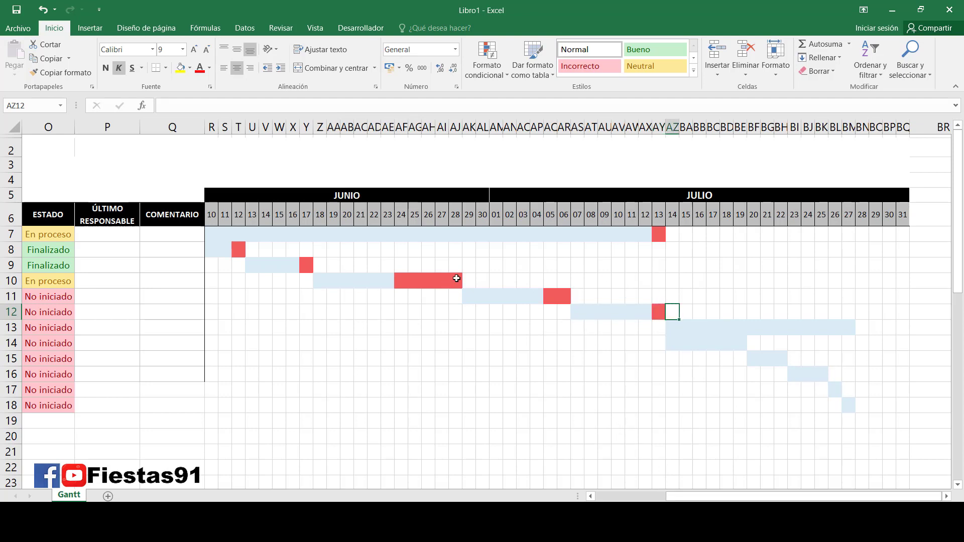
drag(456, 279, 400, 280)
click(402, 280)
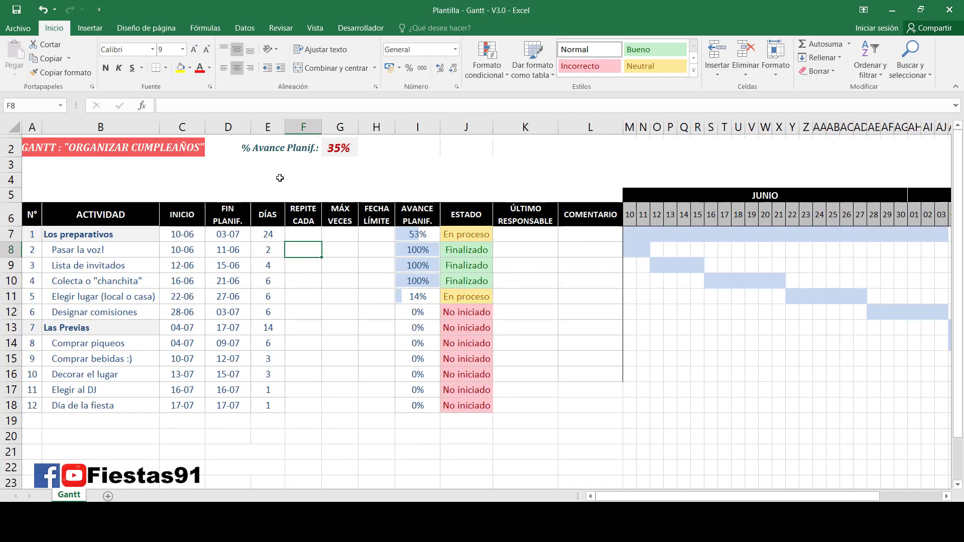
Insert a column before DÍAS and give it the heading "FIN REAL"
click(270, 131)
key(ctrl+plus)
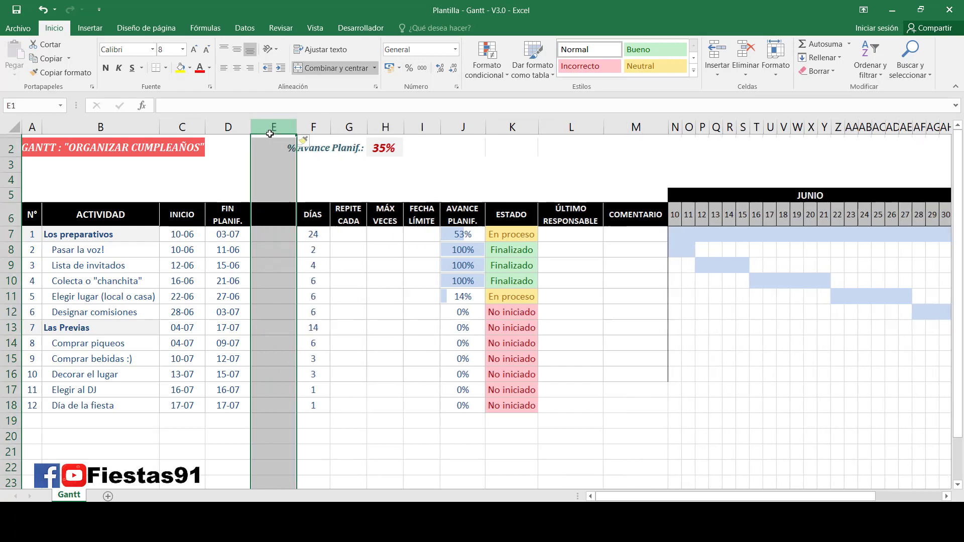
click(269, 216)
text(FIN REAL)
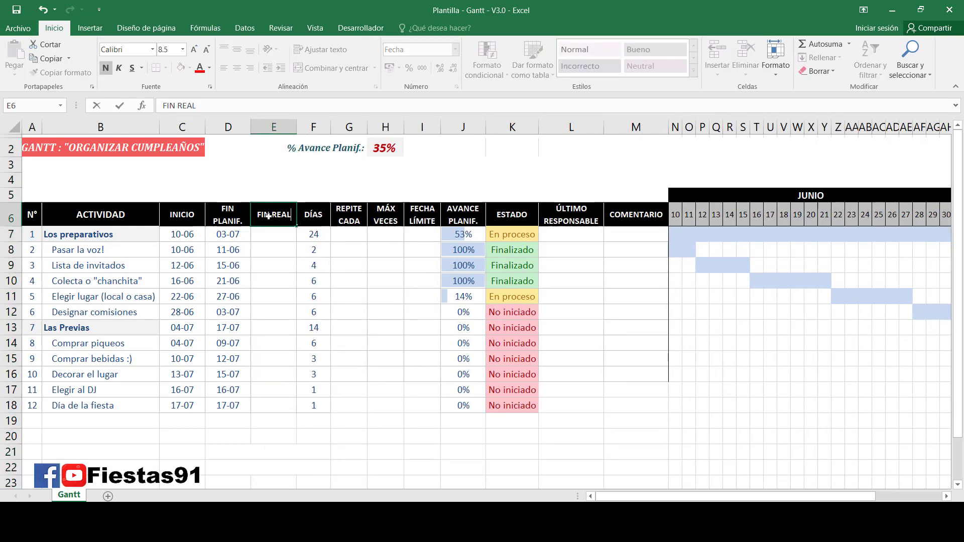
key(Return)
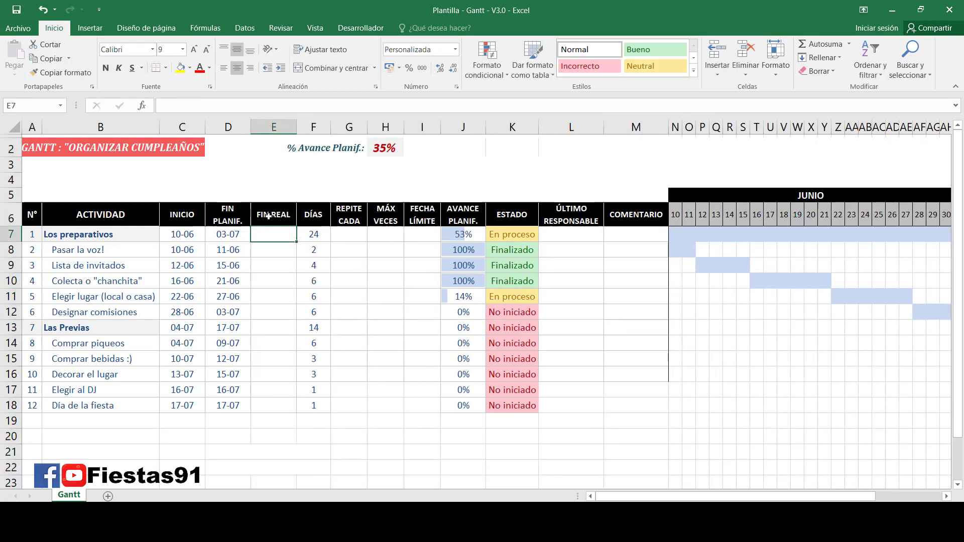
Examine the empty FIN REAL cells and the formula behind the planned end date of "Los preparativos"
click(274, 250)
drag(275, 250, 52, 309)
drag(100, 234, 292, 234)
click(240, 233)
double_click(240, 233)
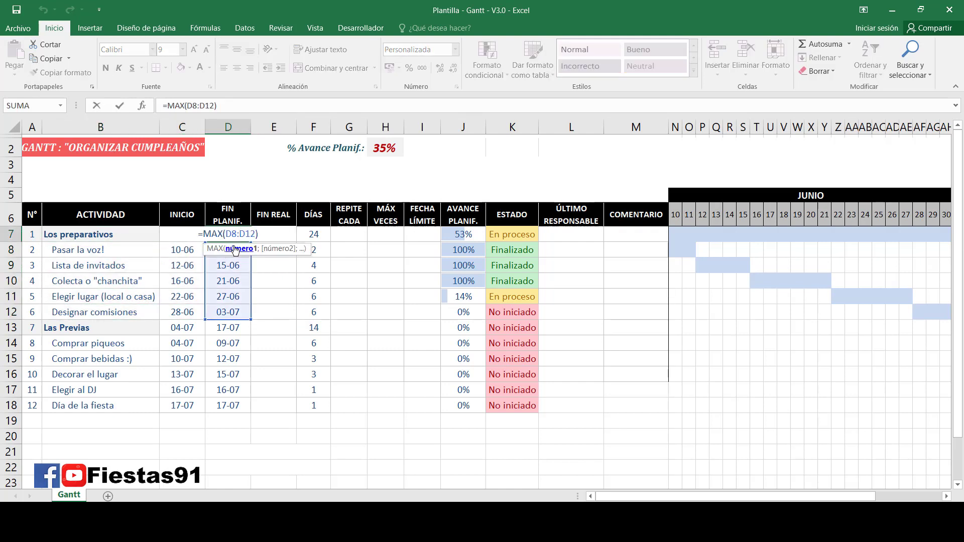
Enter the FIN REAL formulas =D8+1 for "Pasar la voz!" and =D9+1 for "Lista de invitados"
click(268, 247)
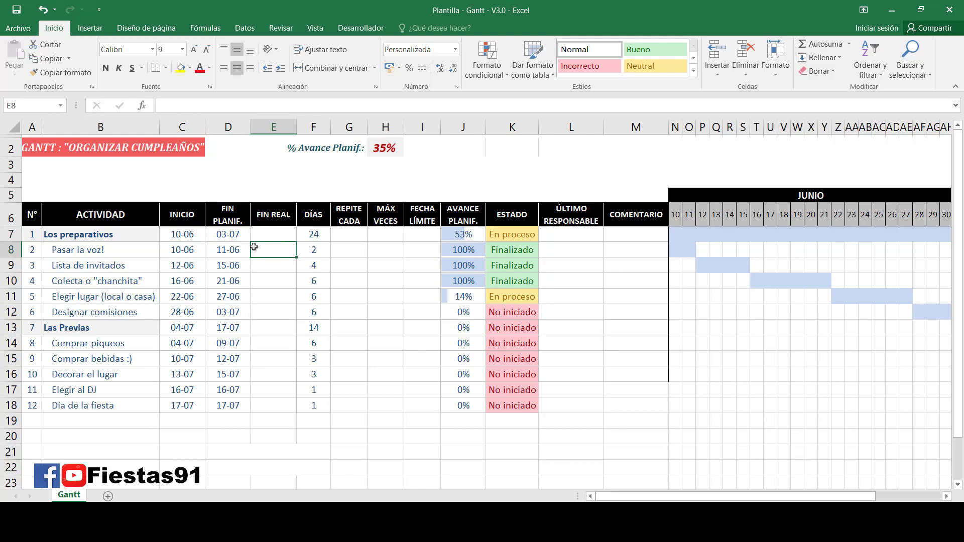
text(=)
click(236, 251)
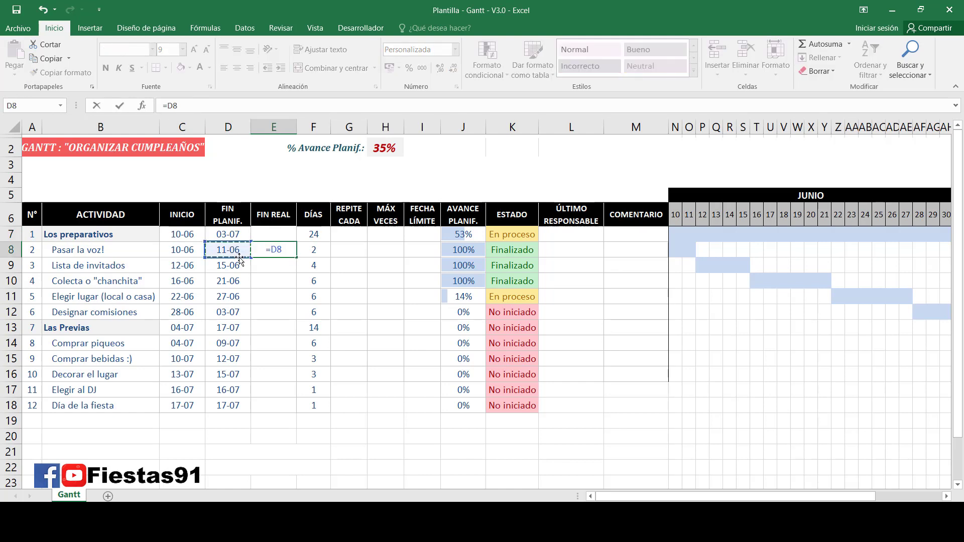
text(+1)
key(Return)
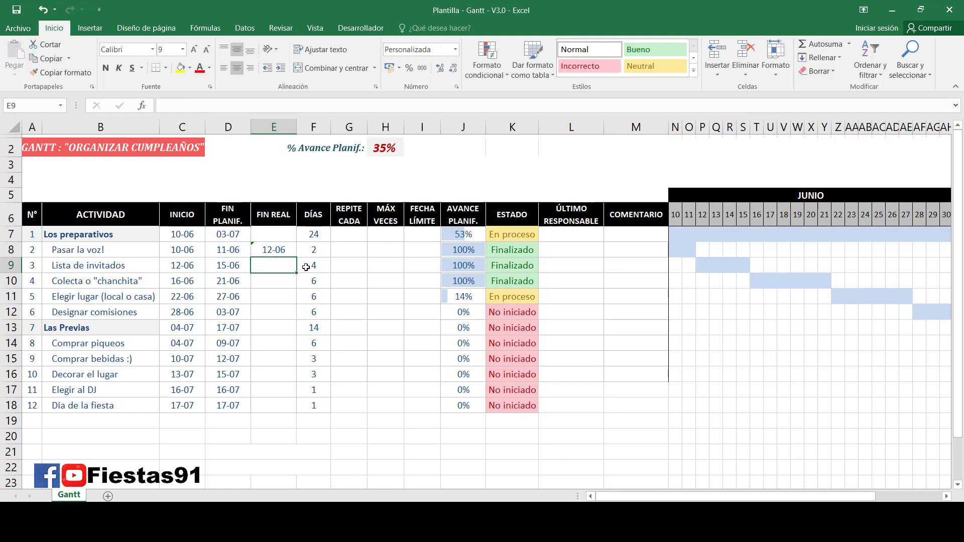
text(=)
click(225, 267)
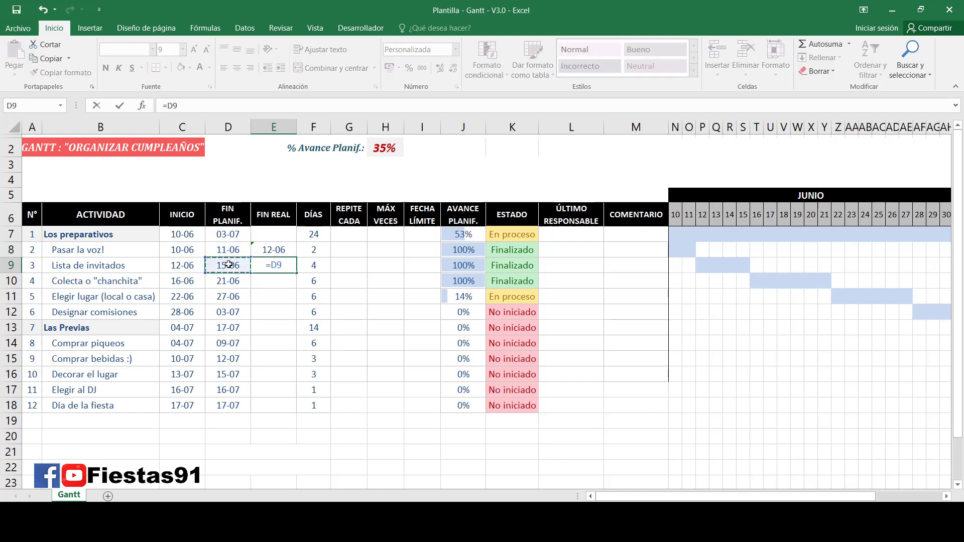
text(+1)
key(Return)
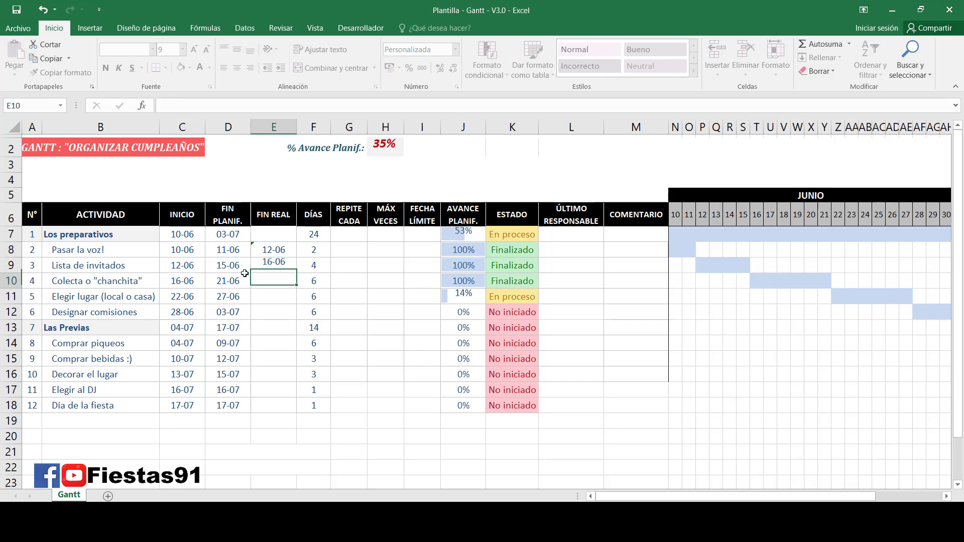
Enter the FIN REAL formulas =D10+5 for "Colecta o chanchita" and =D11+2 for "Elegir lugar (local o casa)"
text(=)
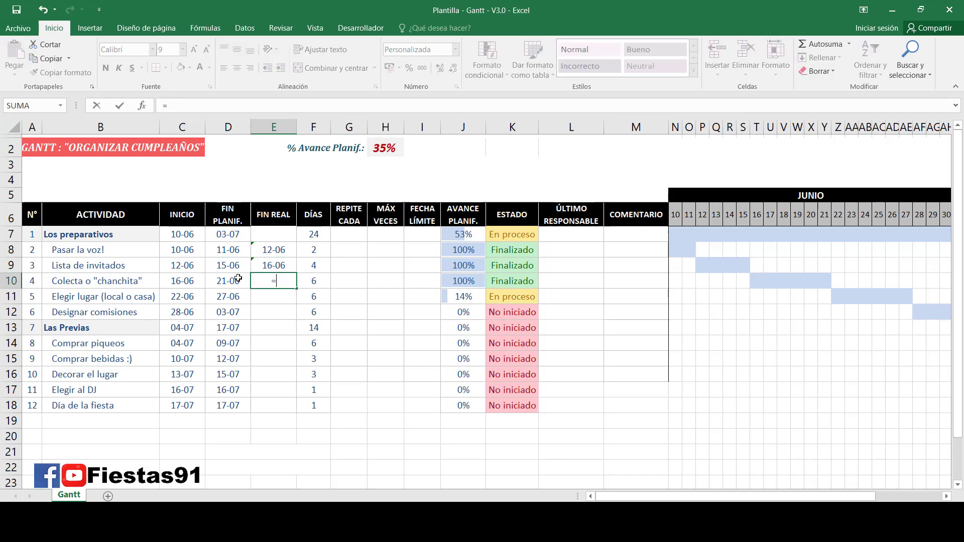
click(230, 282)
text(+1)
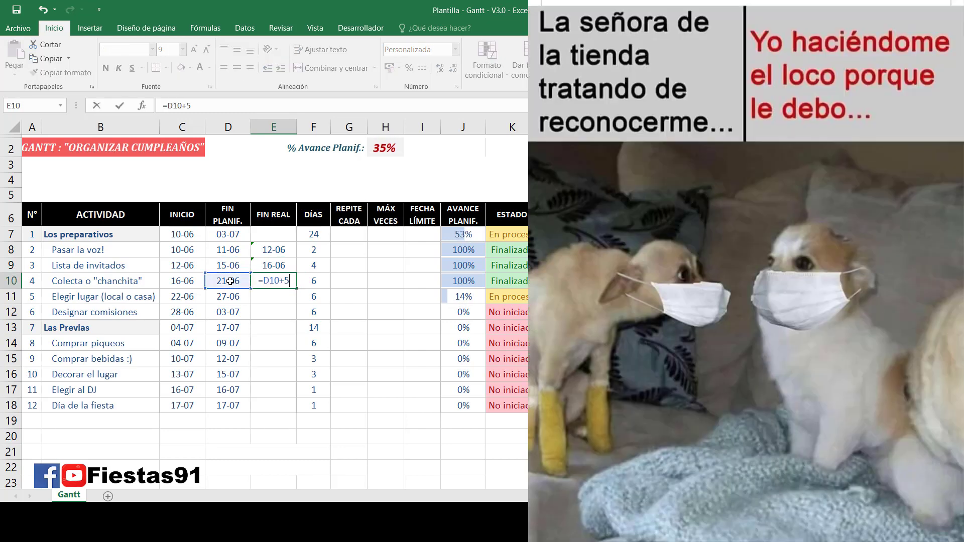
key(Return)
text(=)
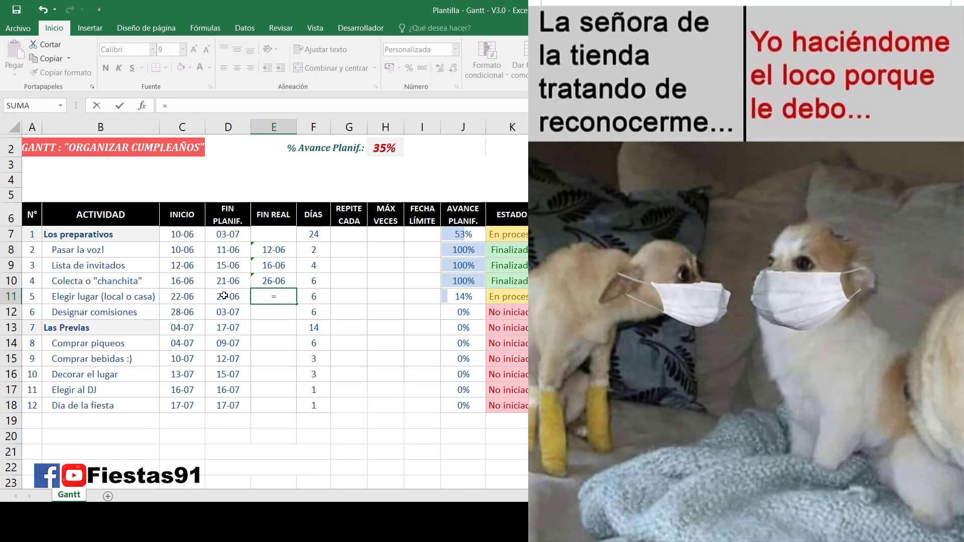
click(225, 296)
text(+2)
key(ctrl+Return)
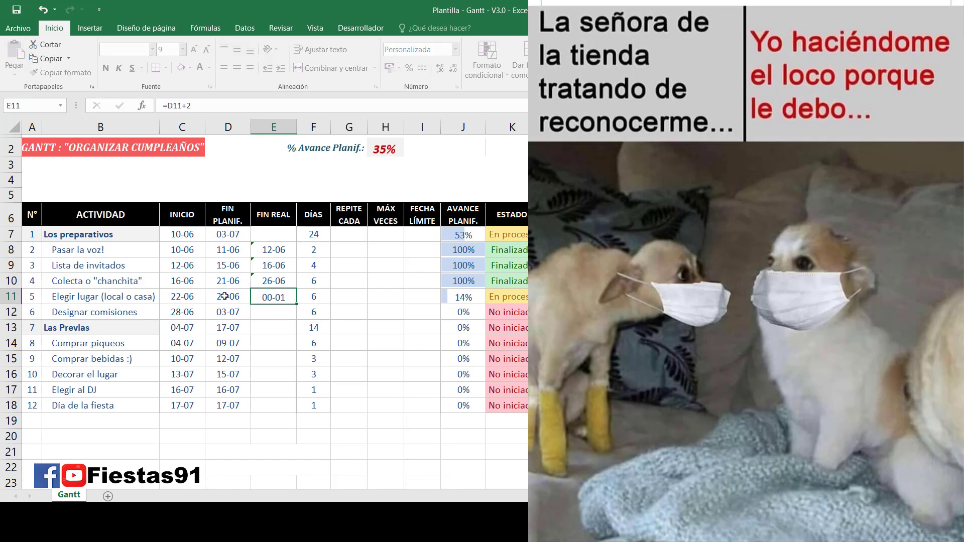
key(Return)
Enter the FIN REAL formula =D12+1 for "Designar comisiones"
text(=)
click(235, 312)
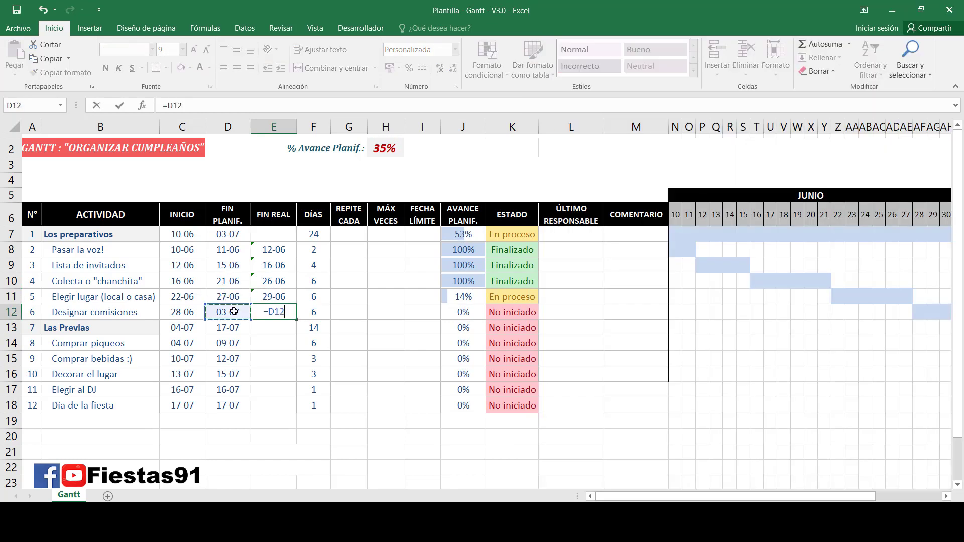
text(+1)
key(Return)
Enter =D14 as the FIN REAL of "Comprar piqueos" and fill the formula down to "Día de la fiesta"
click(275, 343)
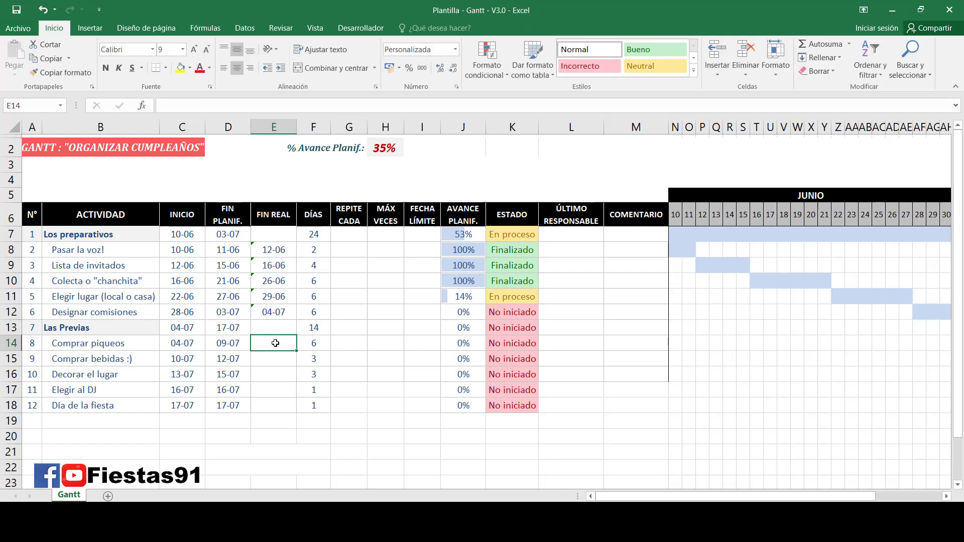
text(=)
click(228, 339)
text(+)
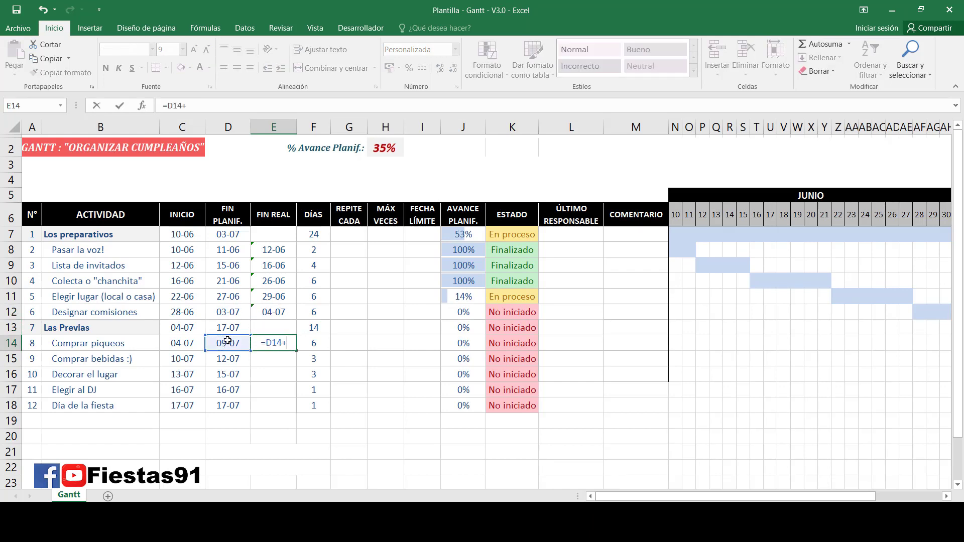
key(BackSpace)
click(269, 342)
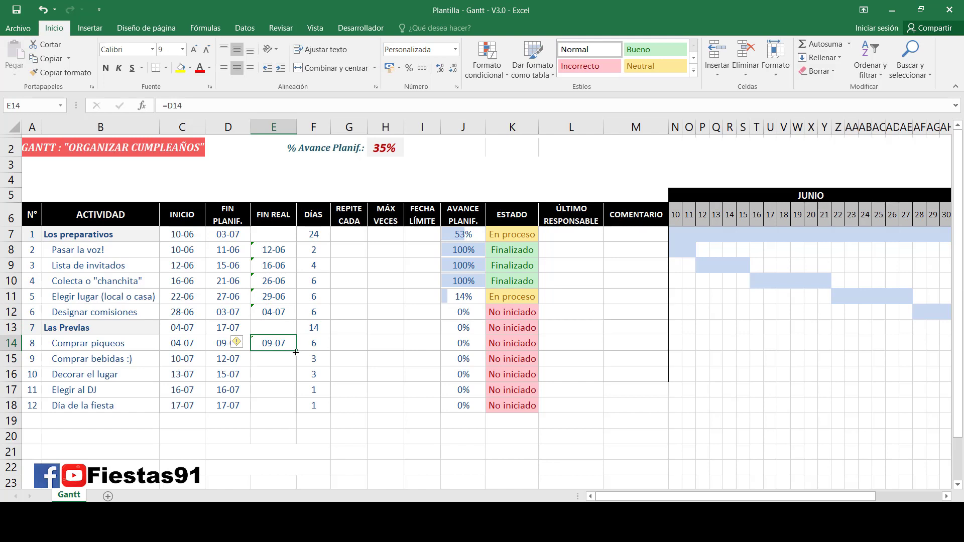
drag(296, 353, 272, 250)
Ignore the unprotected-formula errors flagged in FIN REAL cells E8:E18
click(238, 249)
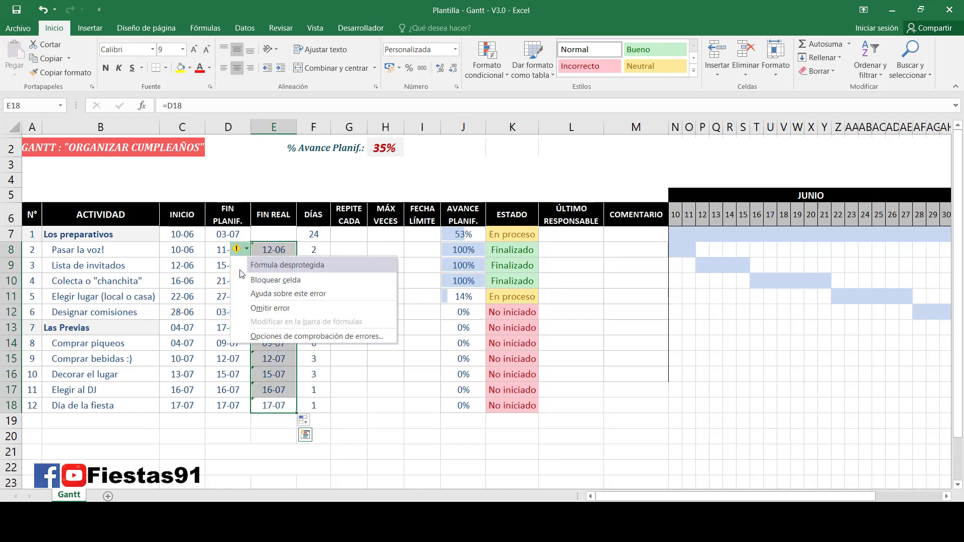
click(252, 309)
click(267, 271)
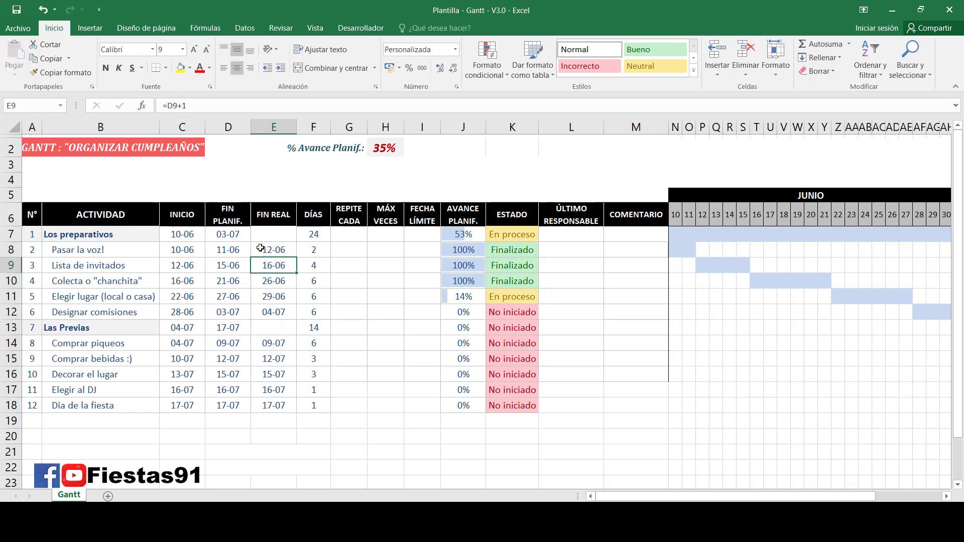
Fill the MAX formula from the FIN PLANIF. of "Los preparativos" across to its FIN REAL cell and check its range
click(243, 236)
double_click(239, 233)
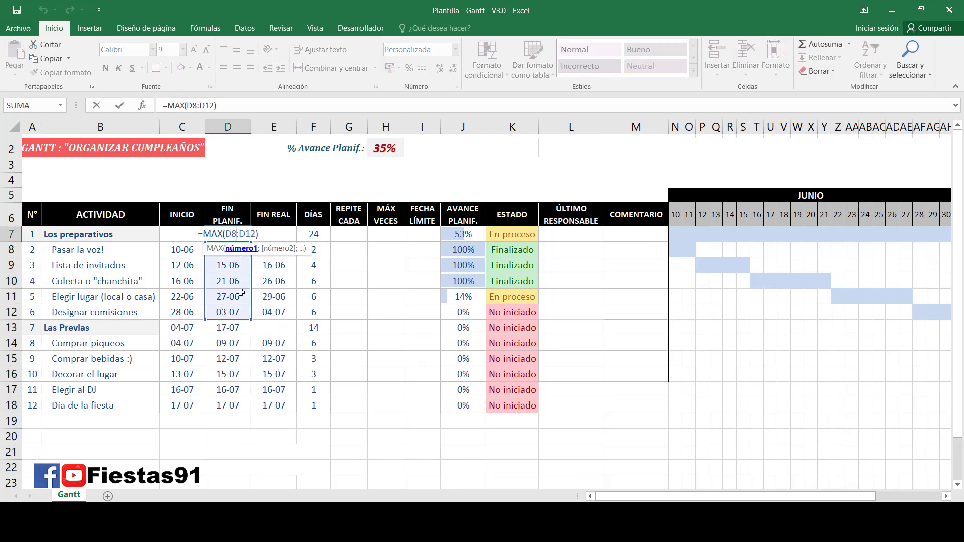
key(Escape)
drag(250, 242, 281, 237)
double_click(289, 236)
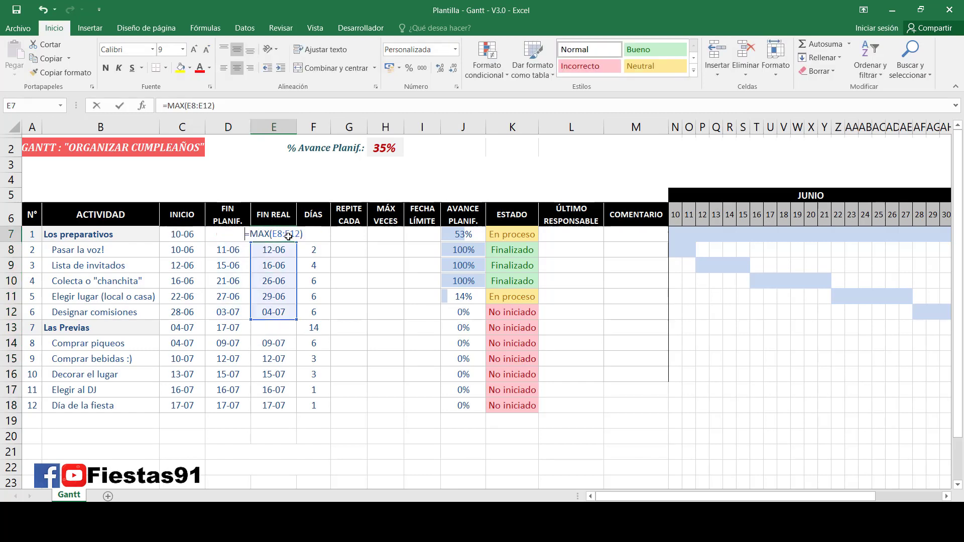
key(Escape)
Fill the MAX formula from the FIN PLANIF. of "Las Previas" across to its FIN REAL cell
double_click(243, 329)
key(Escape)
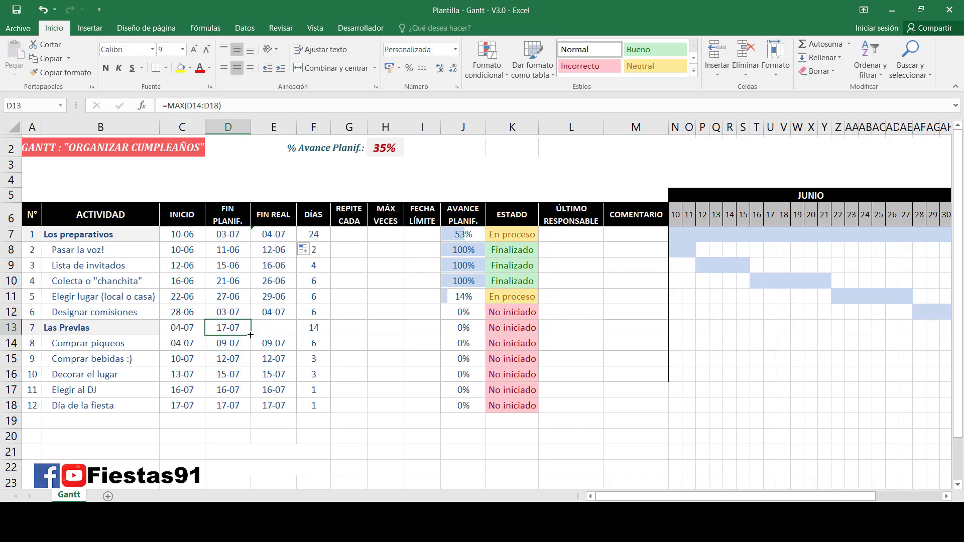
drag(250, 335, 290, 329)
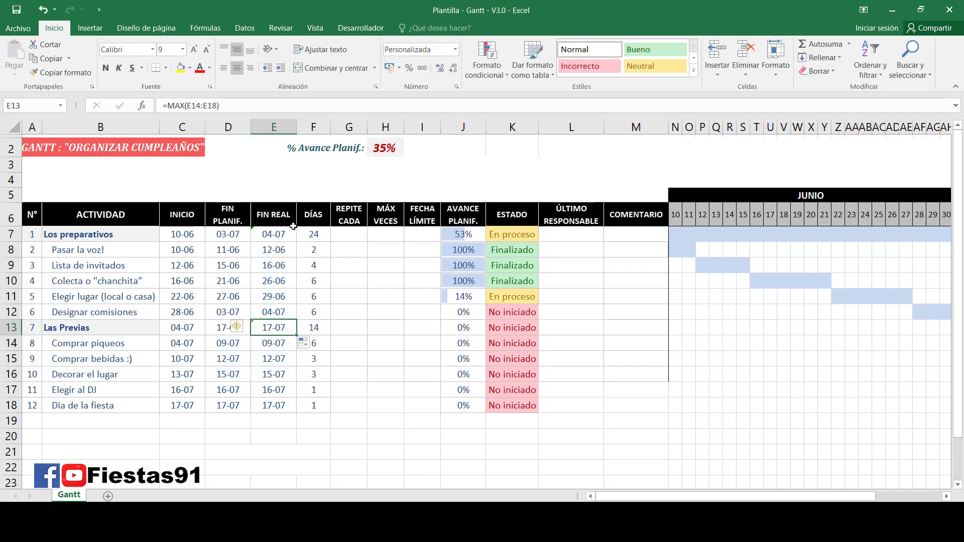
click(263, 236)
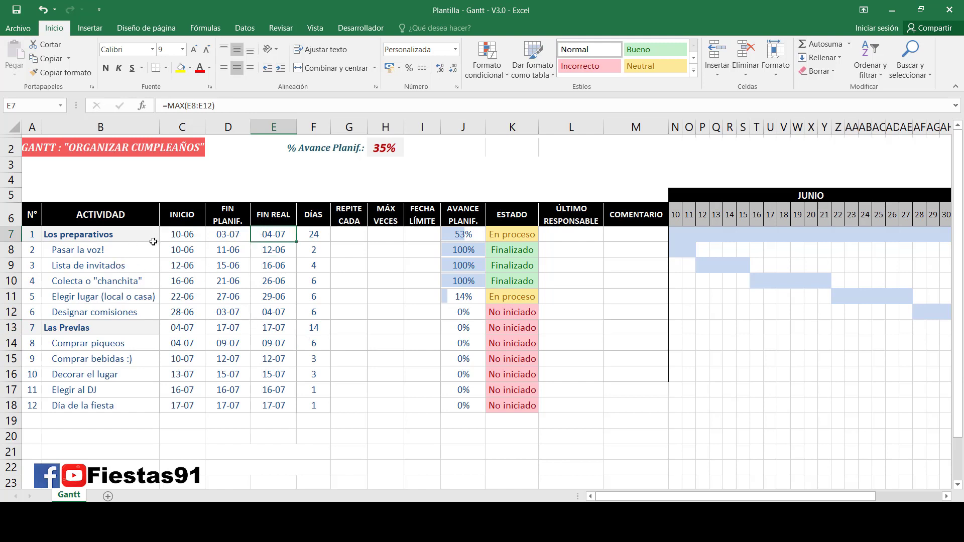
Relink the start dates to the previous real end: =E8+1 for "Lista de invitados" and =E9+1 for "Colecta o chanchita"
double_click(181, 265)
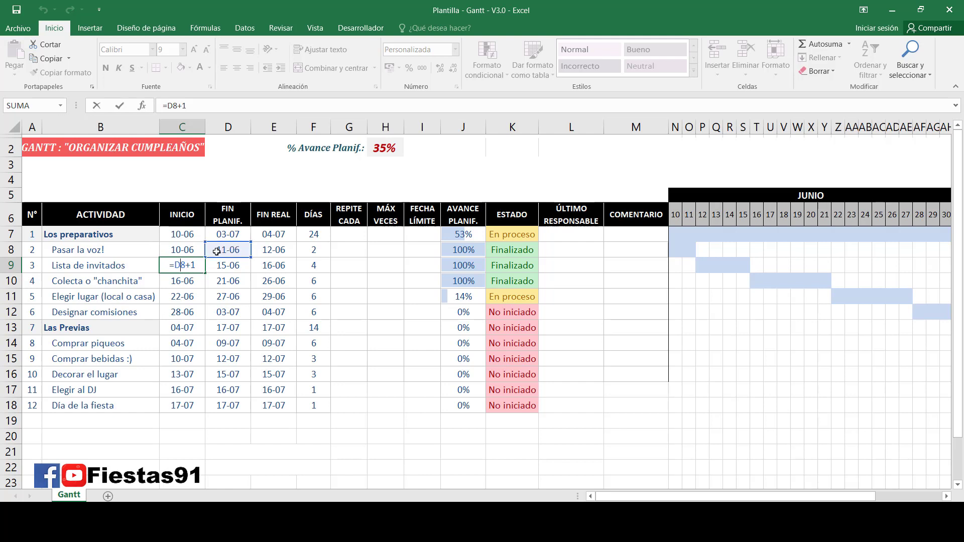
drag(217, 244, 264, 247)
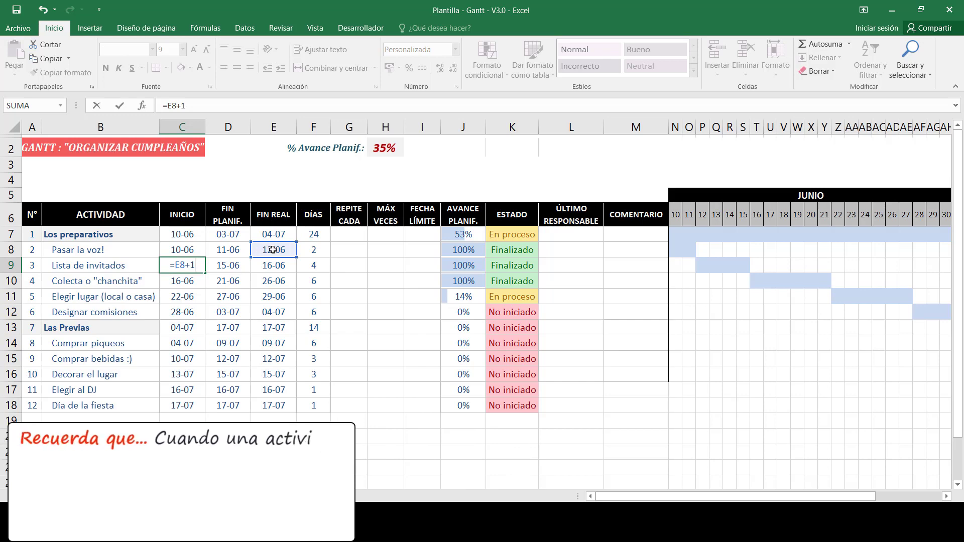
key(Return)
double_click(187, 281)
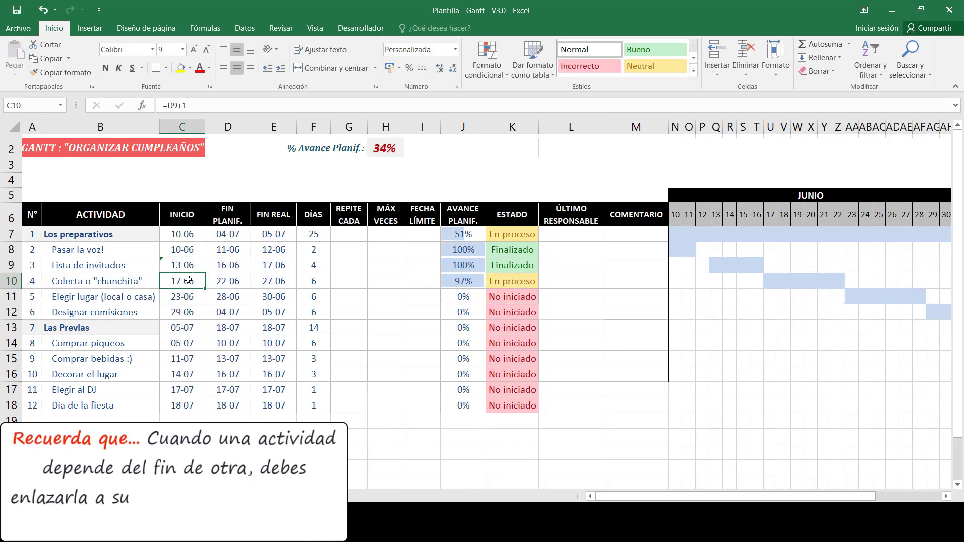
drag(226, 271, 272, 272)
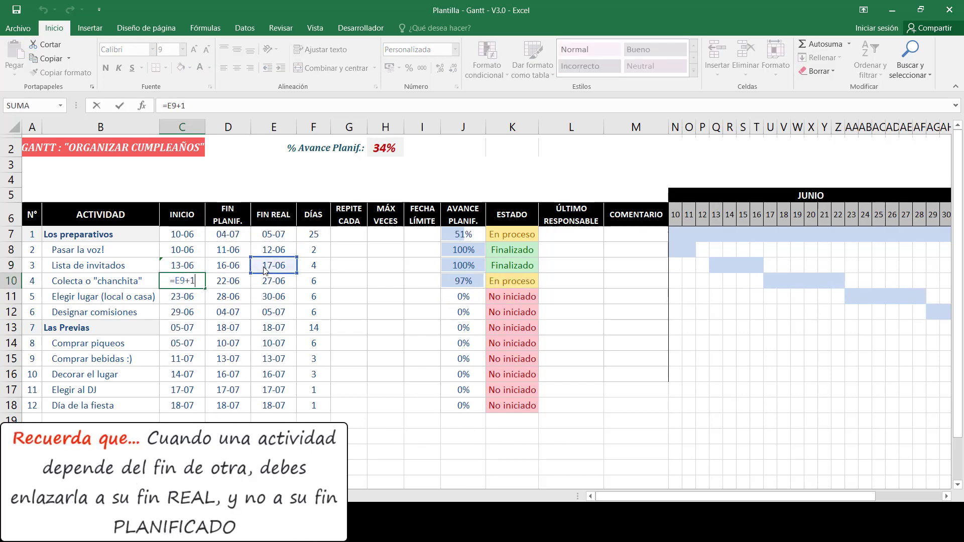
key(Return)
Relink the start dates of "Elegir lugar" to =E10+1 and of "Designar comisiones" to =E11+1
double_click(184, 297)
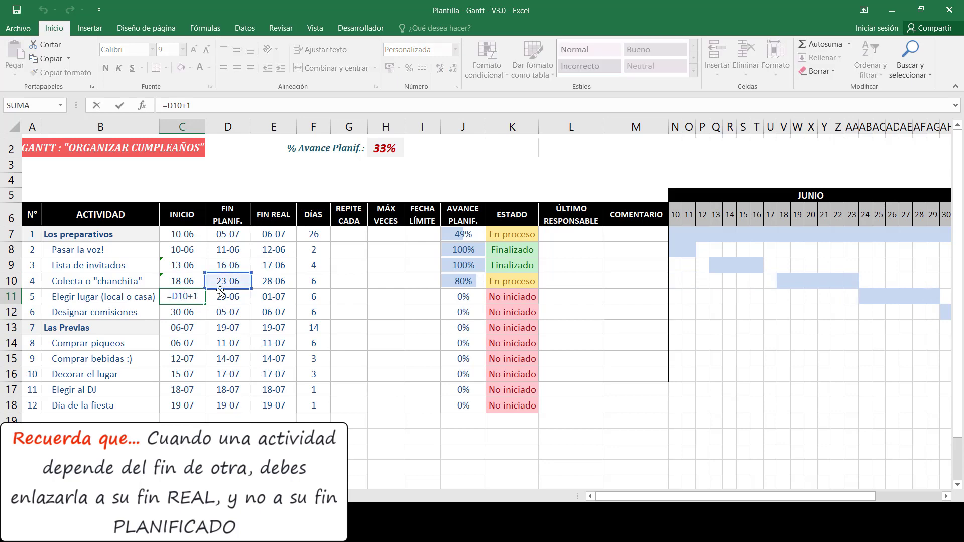
drag(246, 291, 298, 301)
key(Return)
double_click(184, 312)
key(Return)
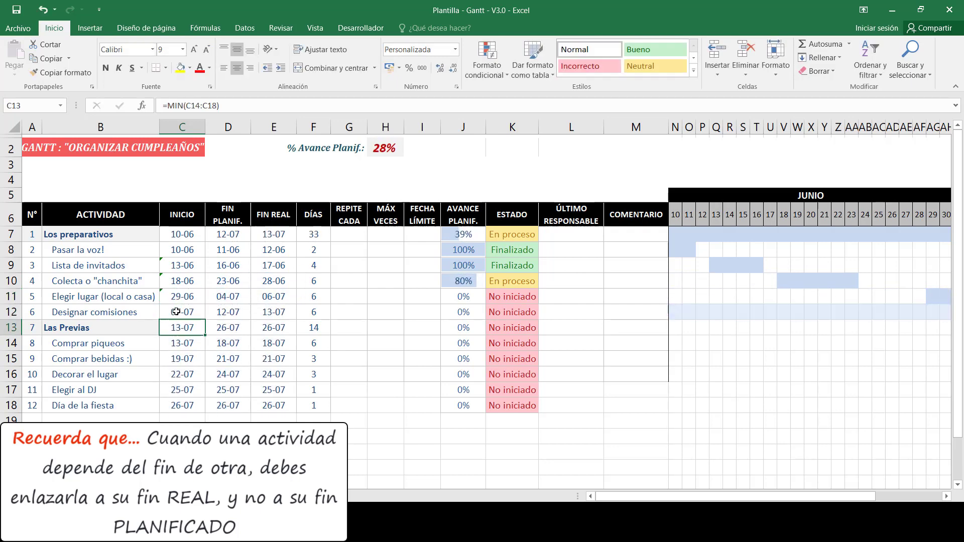
Relink the start date of "Comprar piqueos" to the real end of "Designar comisiones" with =E12+1
click(181, 341)
double_click(182, 342)
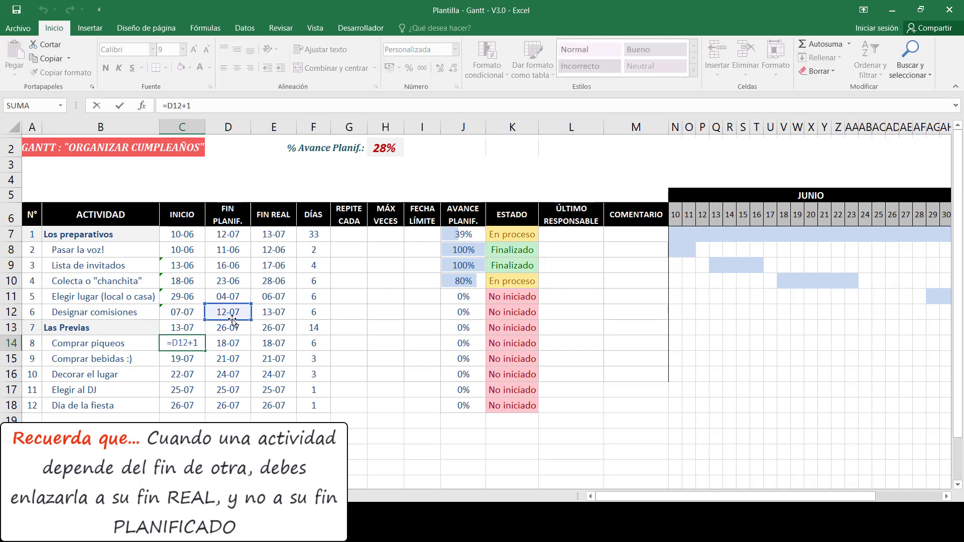
drag(234, 320, 262, 320)
key(Return)
Relink the start dates of "Comprar bebidas :)" to =E14+1 and of "Decorar el lugar" to =E15+1
double_click(199, 358)
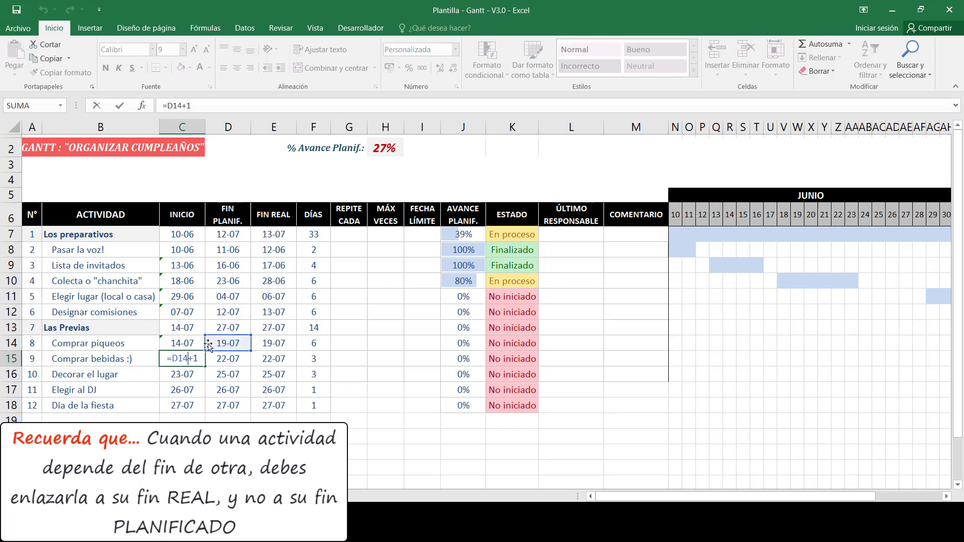
drag(253, 353, 298, 353)
key(Return)
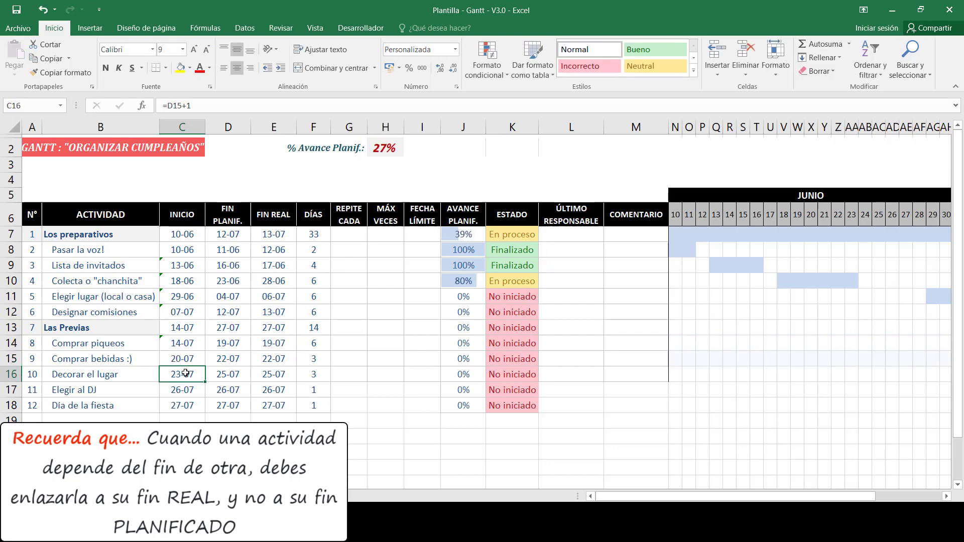
double_click(190, 372)
drag(216, 369, 259, 374)
key(Return)
Relink the start dates of "Elegir al DJ" to =E16+1 and of "Día de la fiesta" to =E17+1
double_click(184, 391)
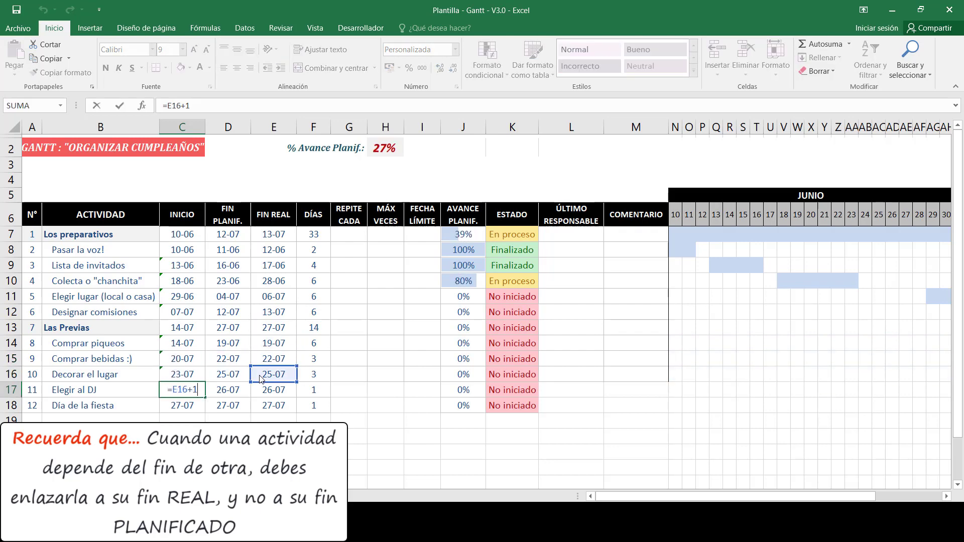
key(Return)
double_click(181, 404)
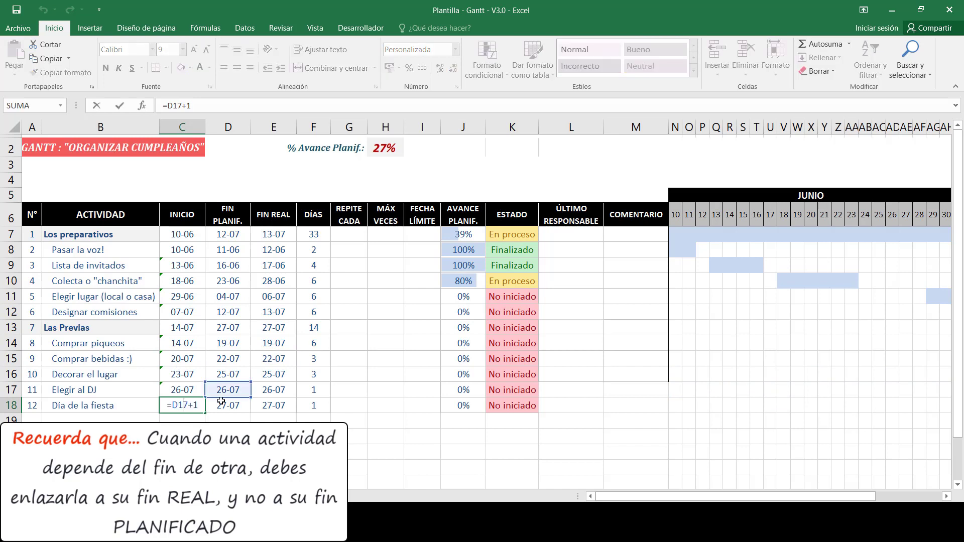
drag(219, 396, 257, 396)
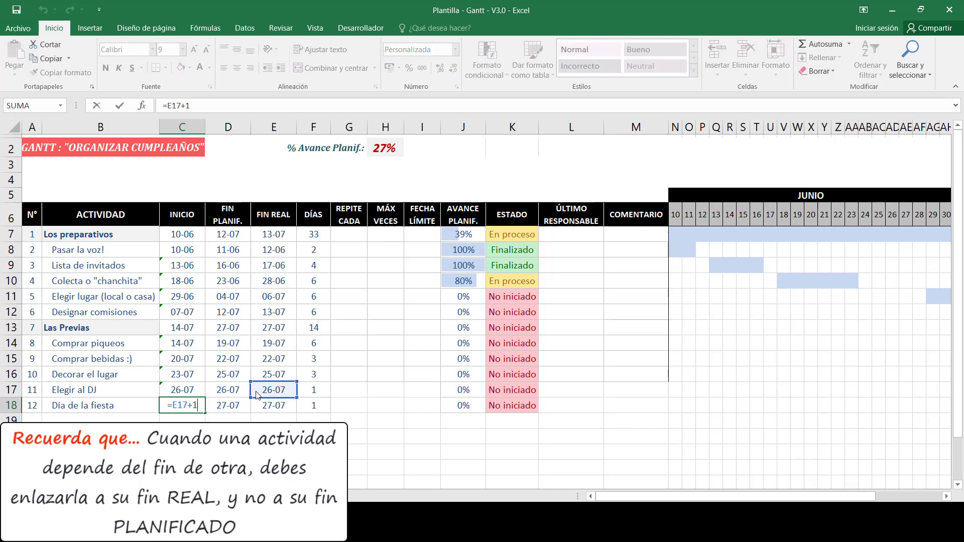
Ignore the formula error warnings on the start dates in C9:C18
click(182, 265)
shift+click(179, 405)
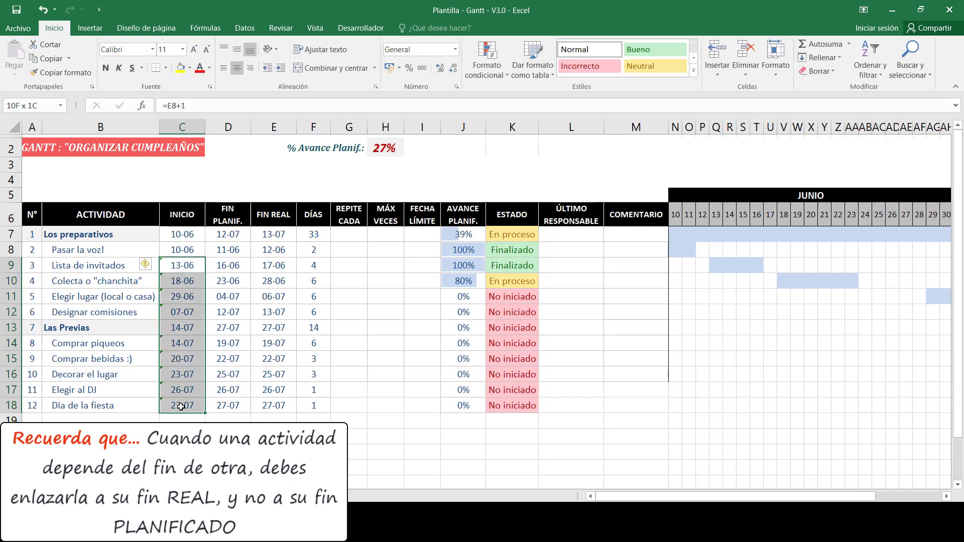
click(145, 265)
click(211, 320)
Base the DÍAS duration of "Los preparativos" on its real end with =E7-C7+1 and apply it to that group's activities
click(234, 290)
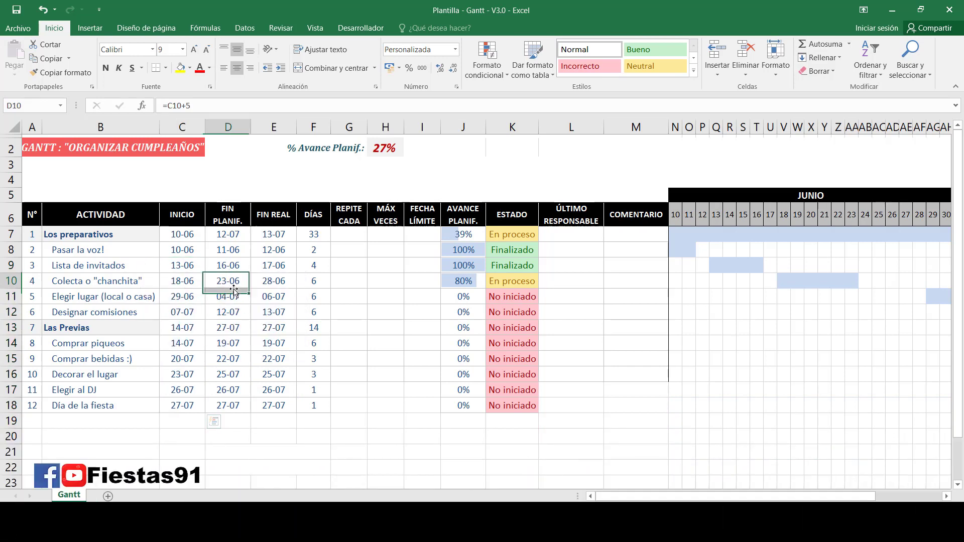
click(266, 282)
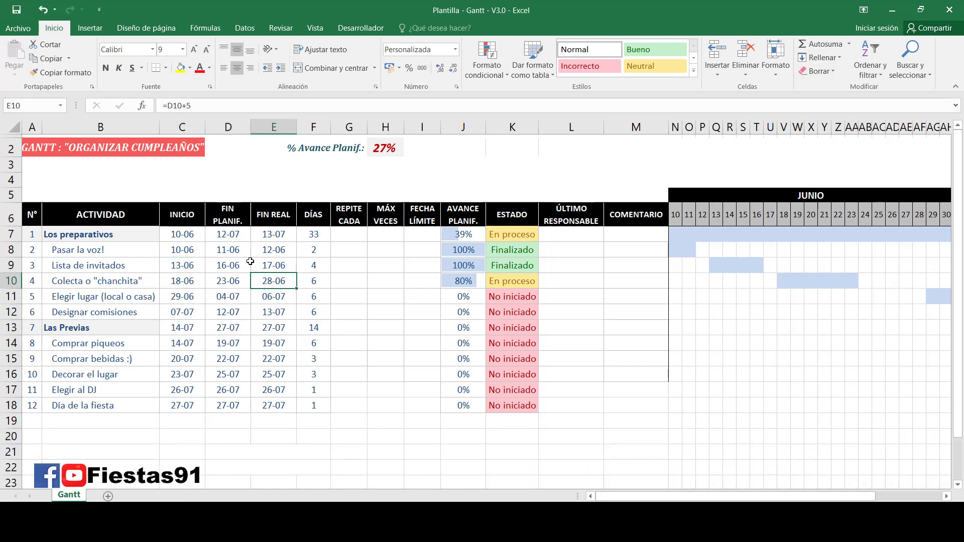
double_click(305, 232)
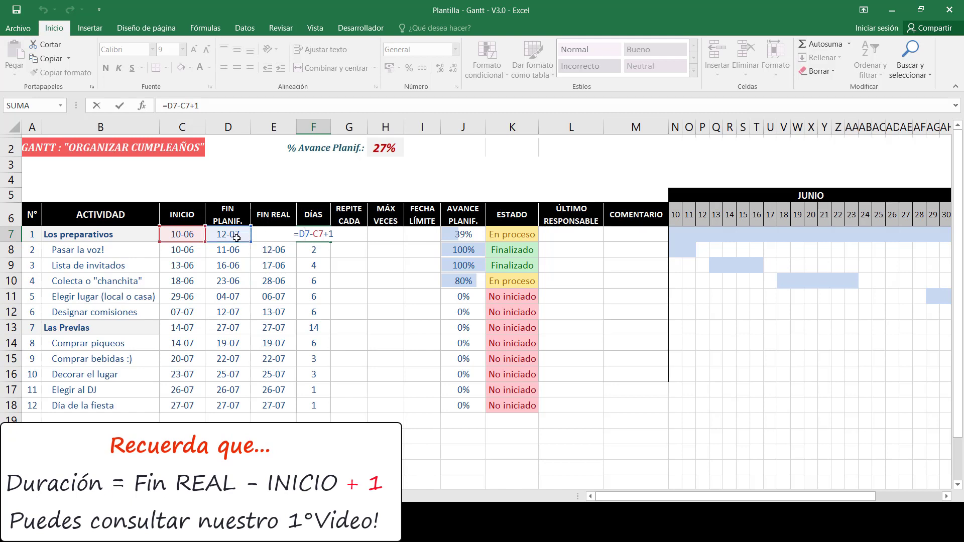
drag(227, 242, 261, 240)
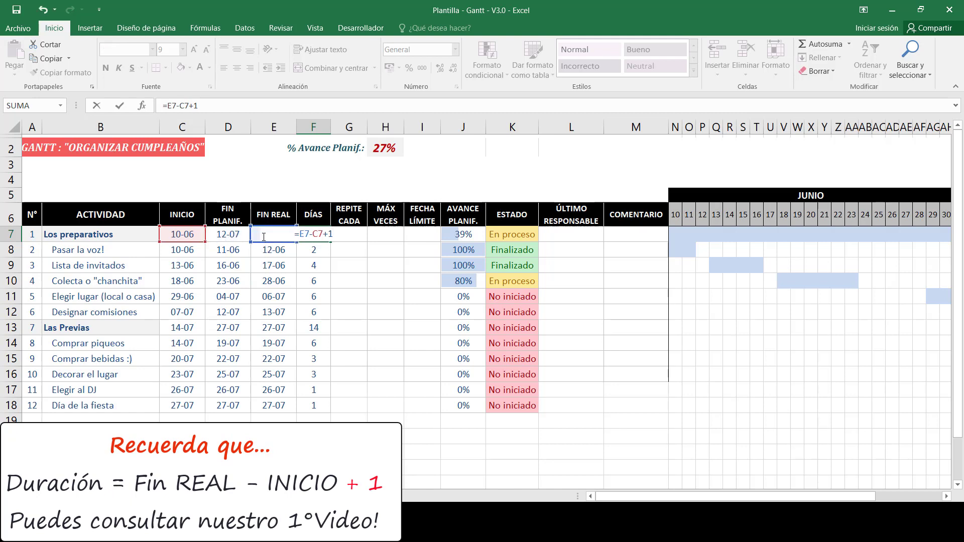
key(Return)
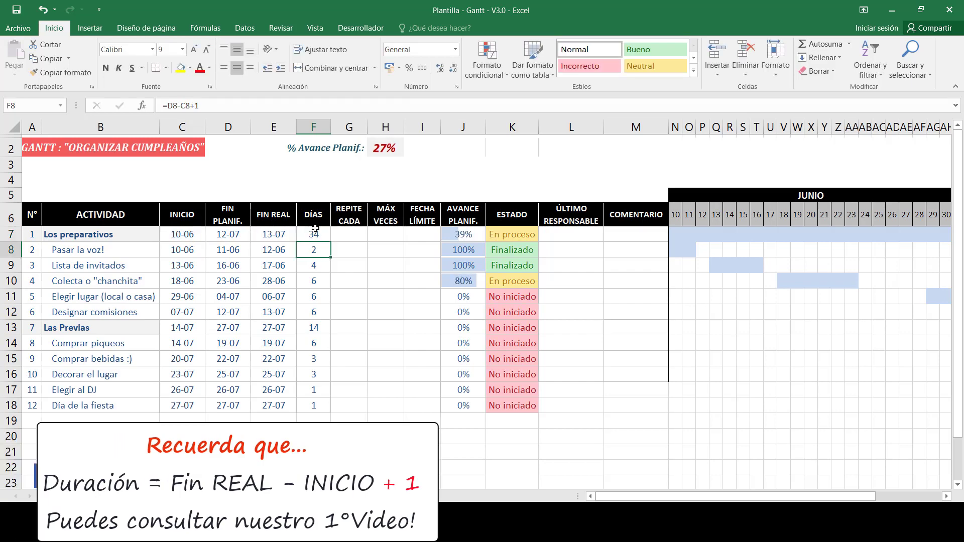
Unmerge the "% Avance Planif.:" label and merge it again across D2:E2 only
drag(349, 215, 423, 215)
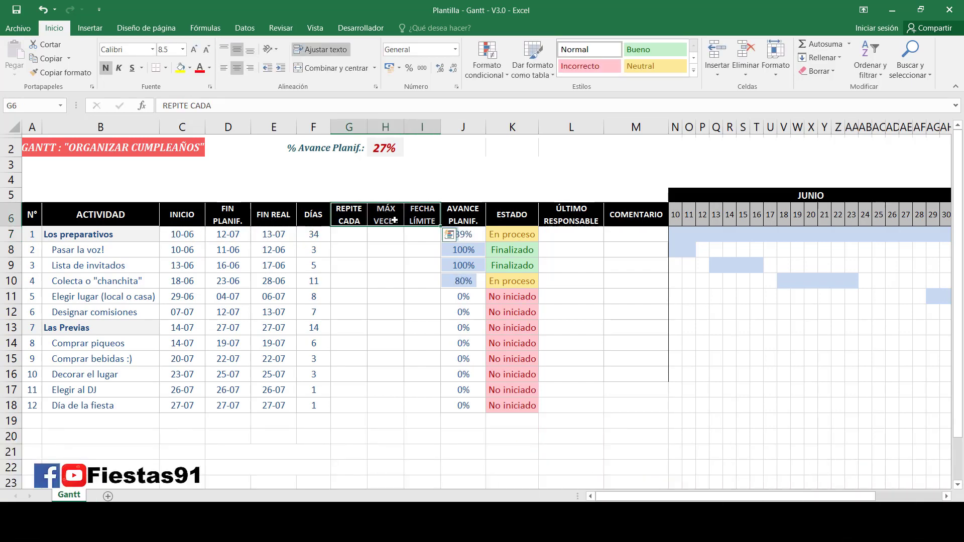
click(357, 150)
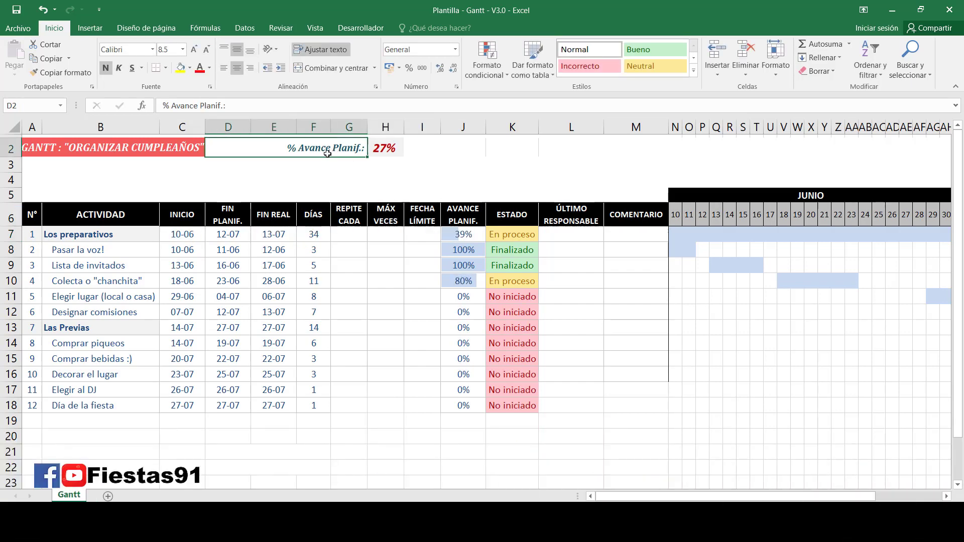
click(327, 68)
drag(236, 147, 275, 144)
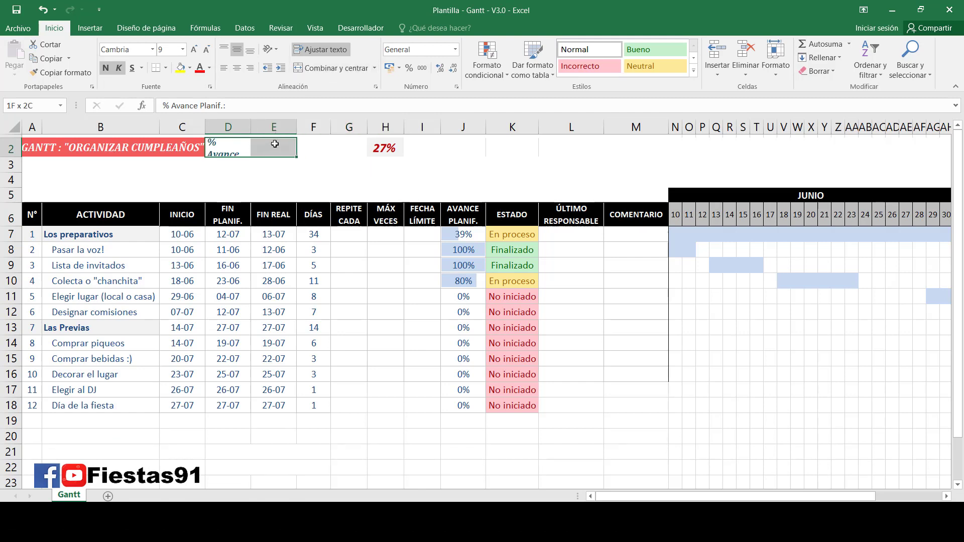
click(324, 70)
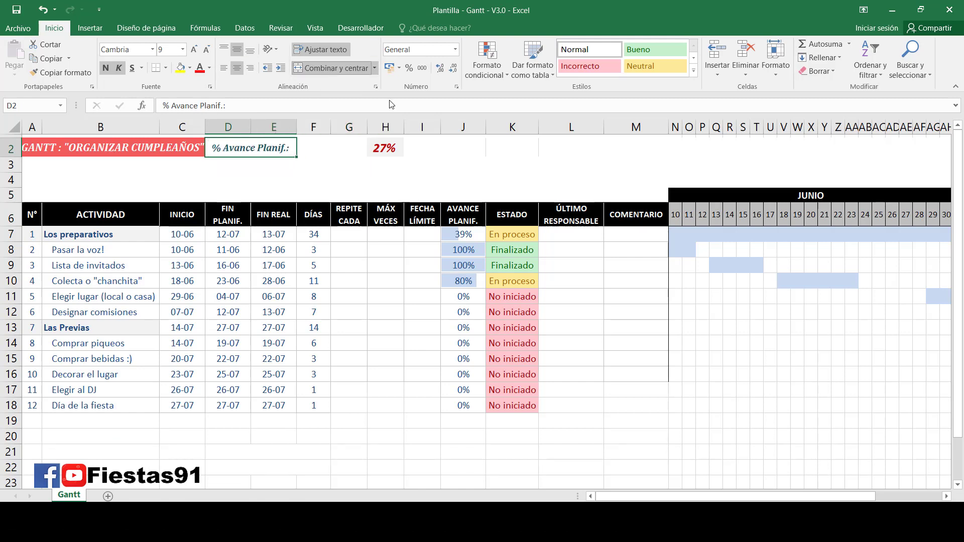
Move the planned progress percentage from H2 to F2 and hide columns G to I
click(395, 148)
drag(402, 150, 424, 128)
right_click(425, 128)
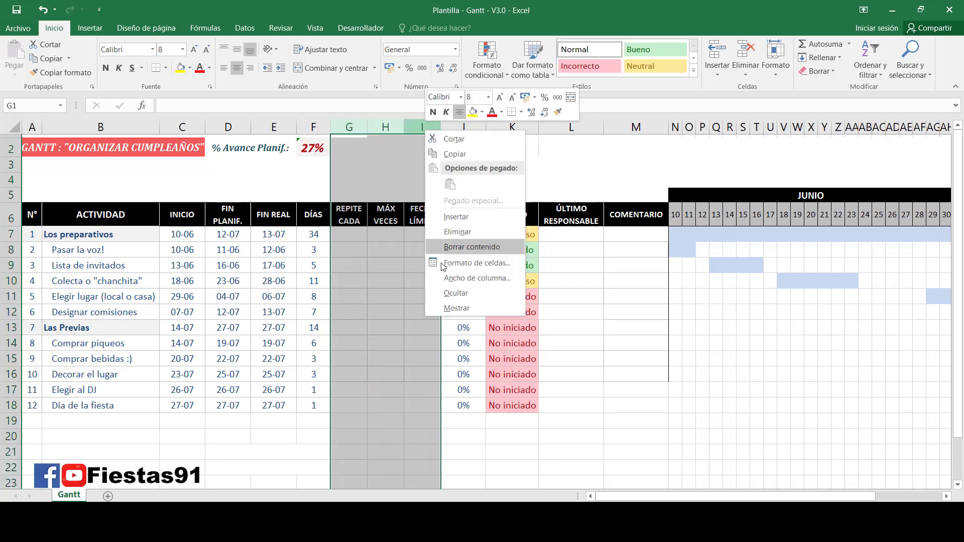
click(444, 292)
Ignore the unprotected-formula warning on the progress percentage in F2, and check the AVANCE PLANIF. formula of "Pasar la voz!"
click(312, 148)
click(283, 147)
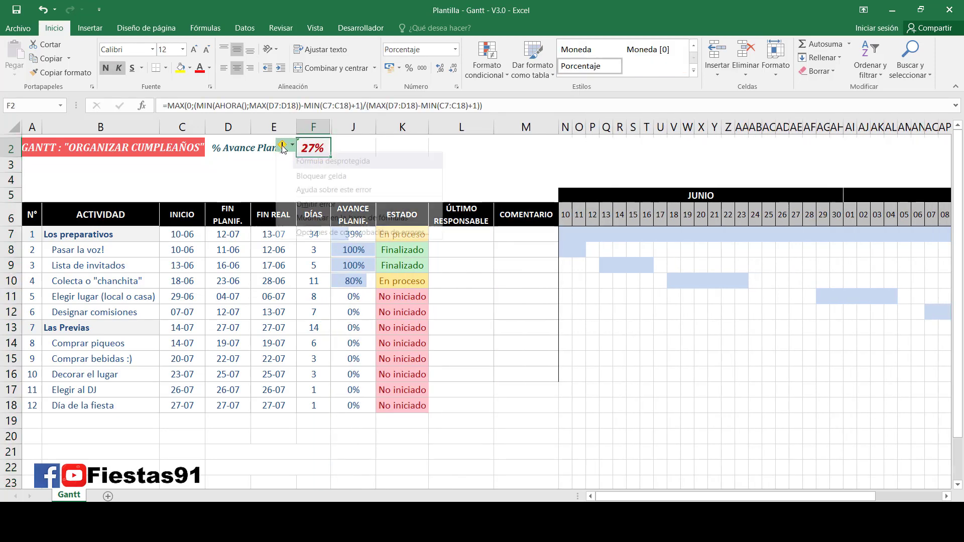
click(355, 246)
click(354, 249)
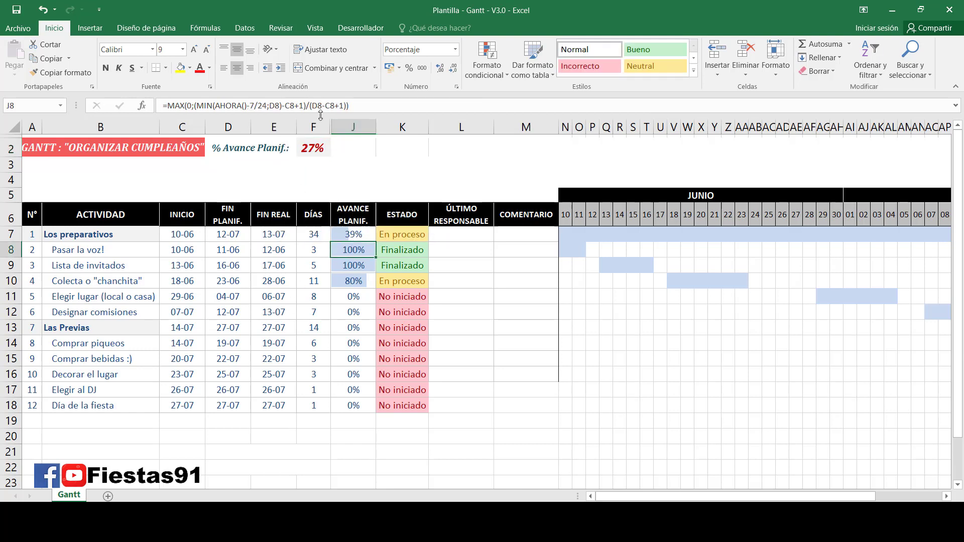
Insert a new column before AVANCE PLANIF. and widen it
drag(333, 126, 349, 126)
right_click(349, 127)
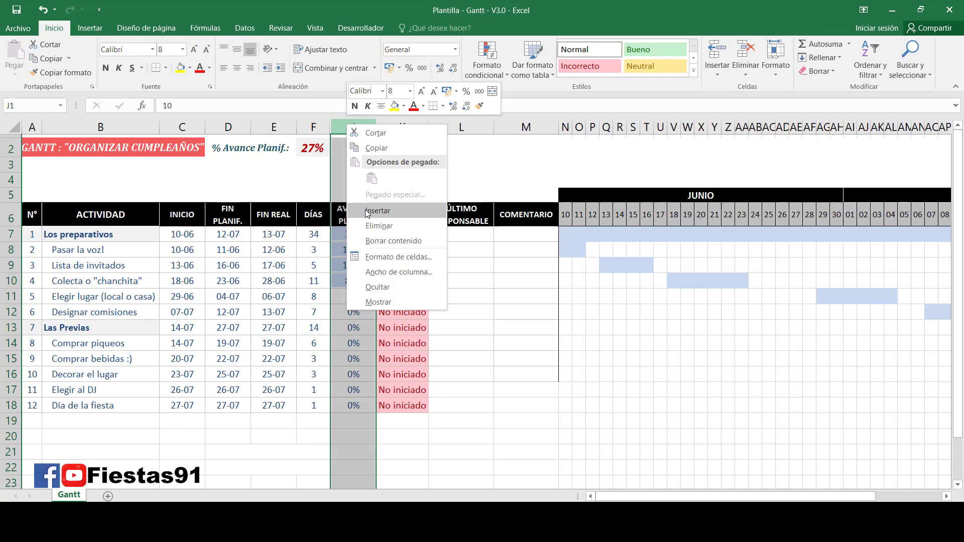
click(366, 210)
click(366, 212)
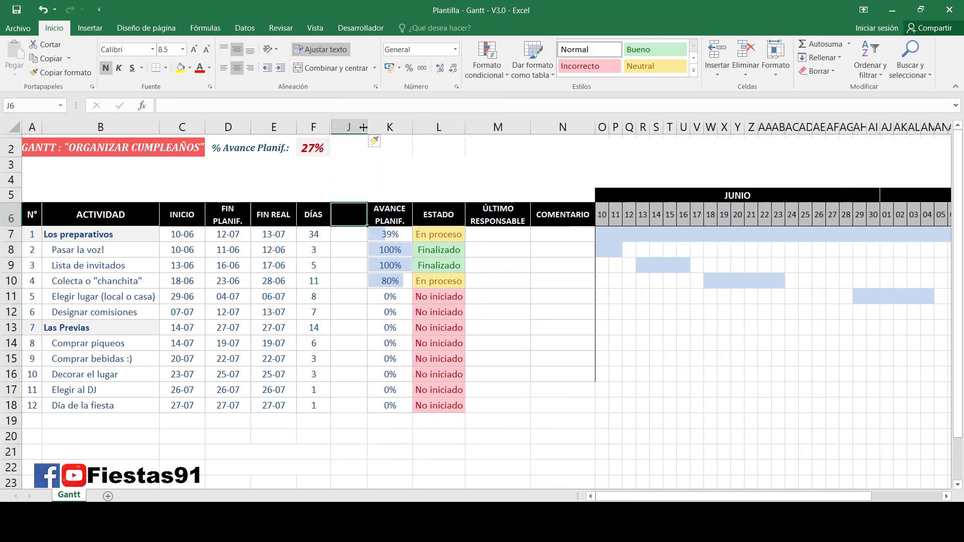
drag(372, 124, 388, 121)
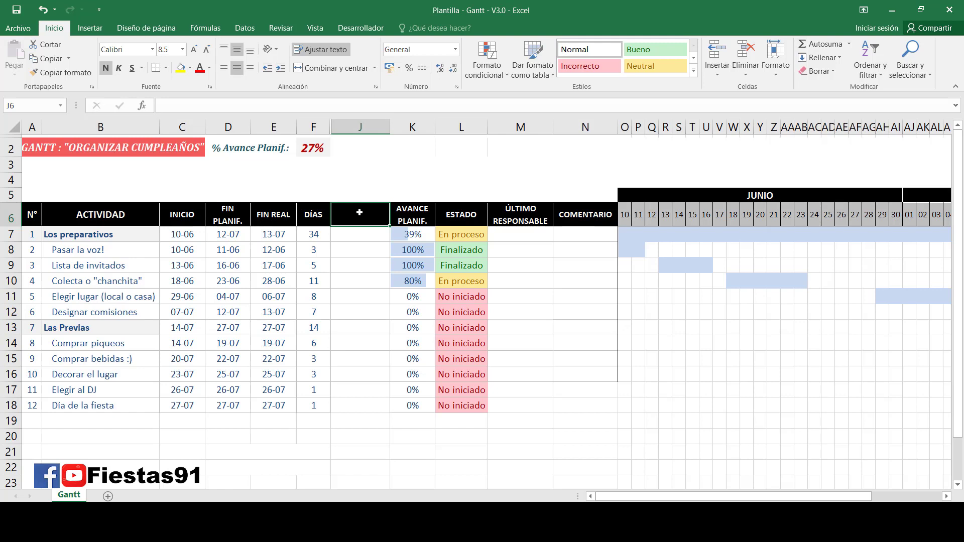
Enter the header "TIPO FECHA FIN REAL" in J6 and widen column J further so it fits on two lines
text(TIPO)
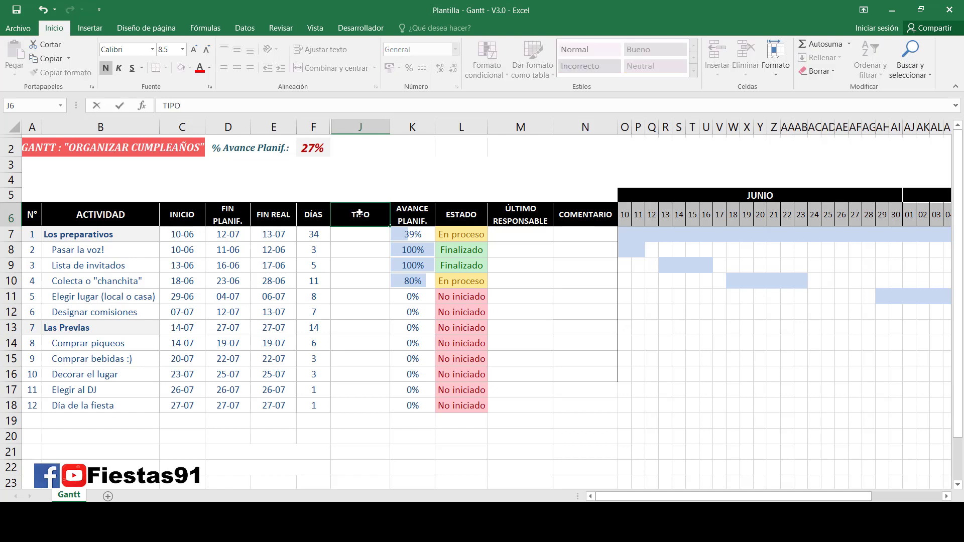
text( FECHA FIN REAL)
key(Return)
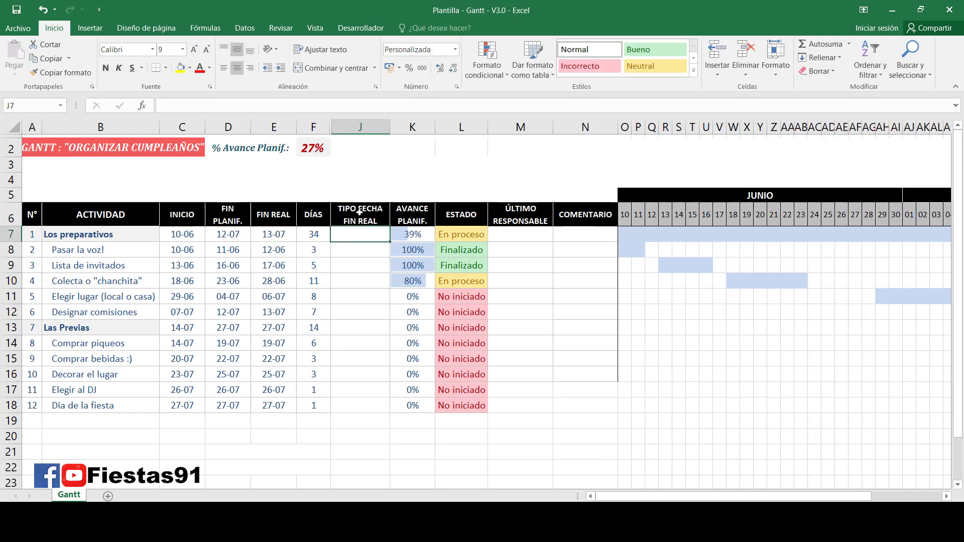
drag(385, 127, 408, 127)
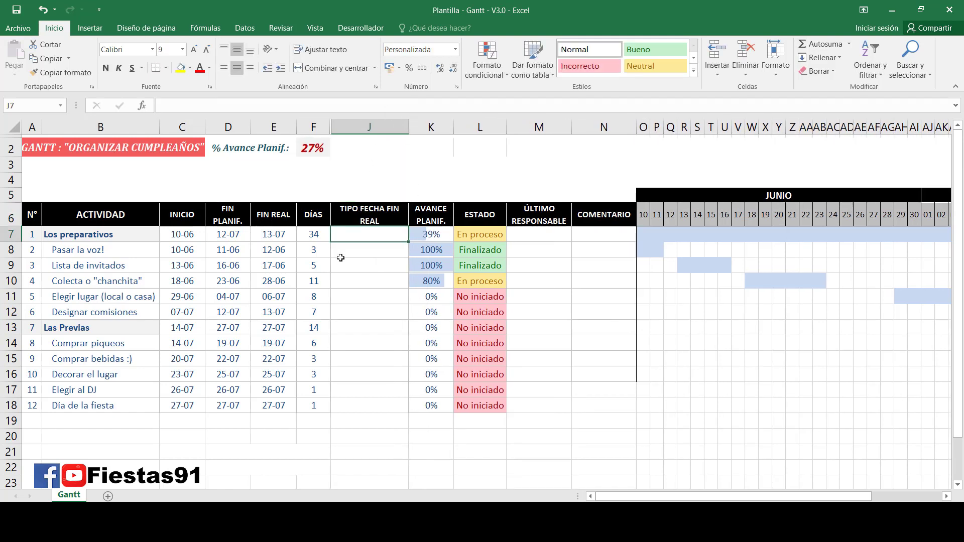
Set the real end date type to "Realizado" for "Pasar la voz!" and "Lista de invitados"
click(360, 250)
drag(360, 250, 360, 269)
click(376, 250)
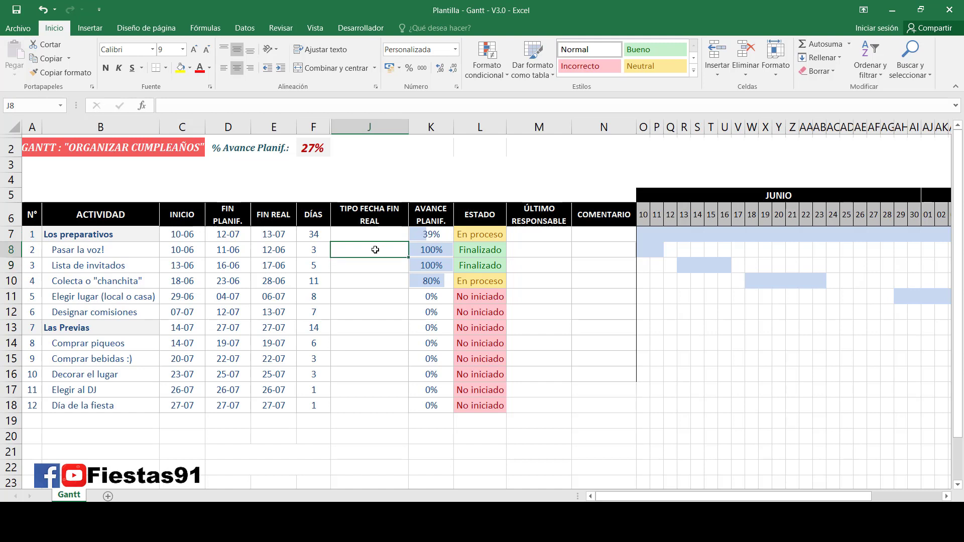
text(Reaz)
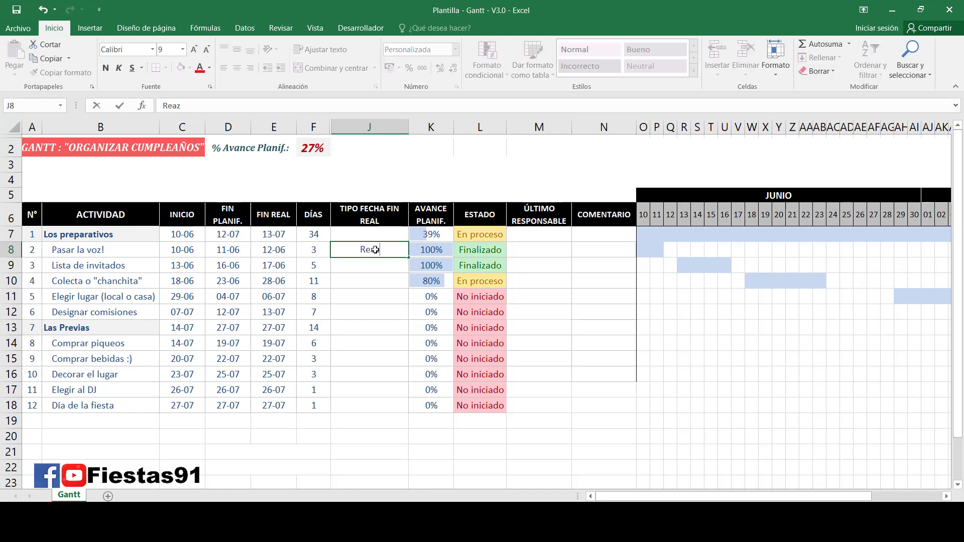
key(BackSpace)
text(lizado)
key(Return)
key(ctrl+d)
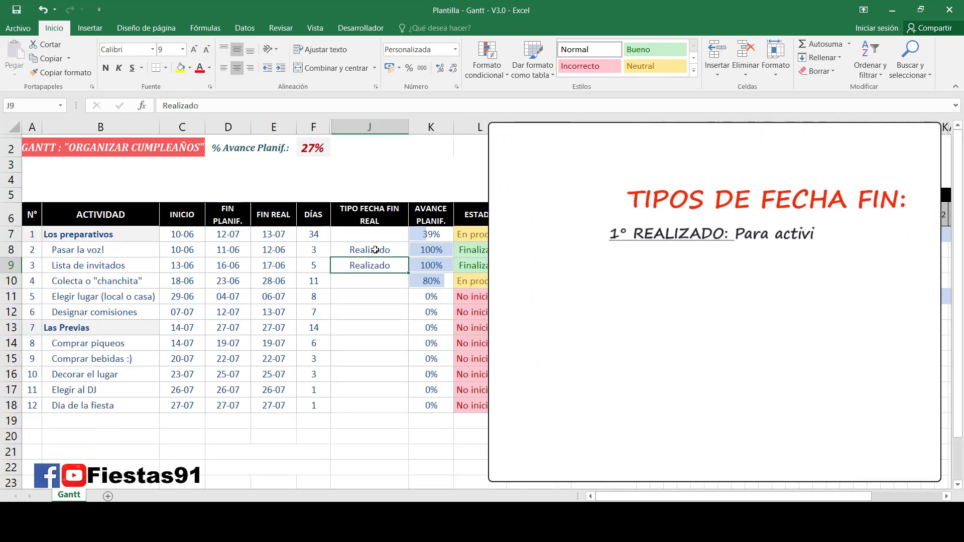
Set the real end date type of "Colecta o chanchita" to "Comprometido"
drag(473, 280, 10, 280)
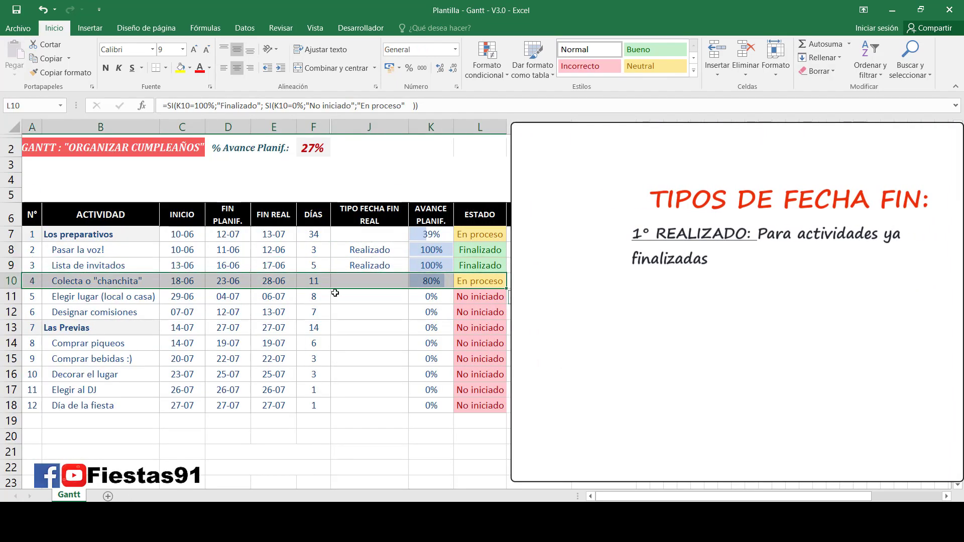
click(356, 279)
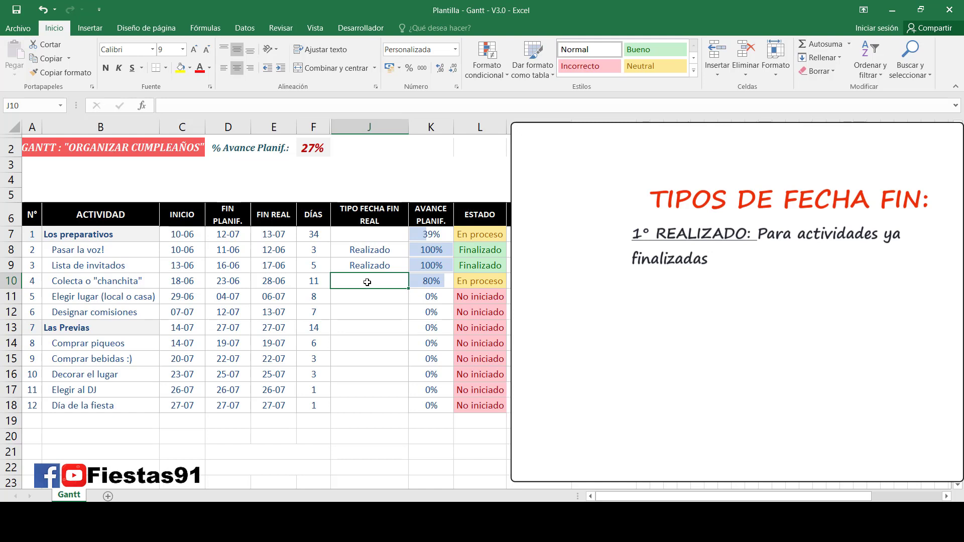
drag(379, 249, 372, 271)
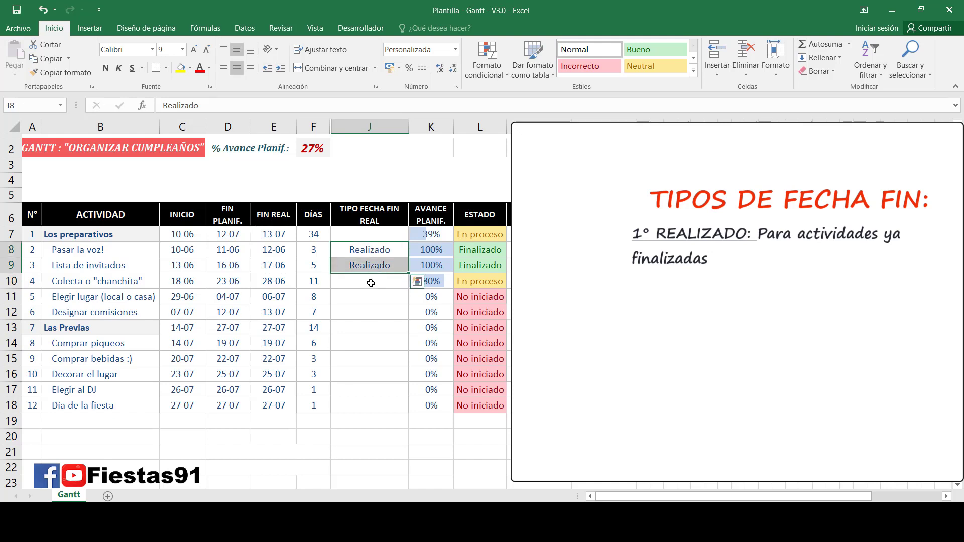
click(366, 282)
text(Co)
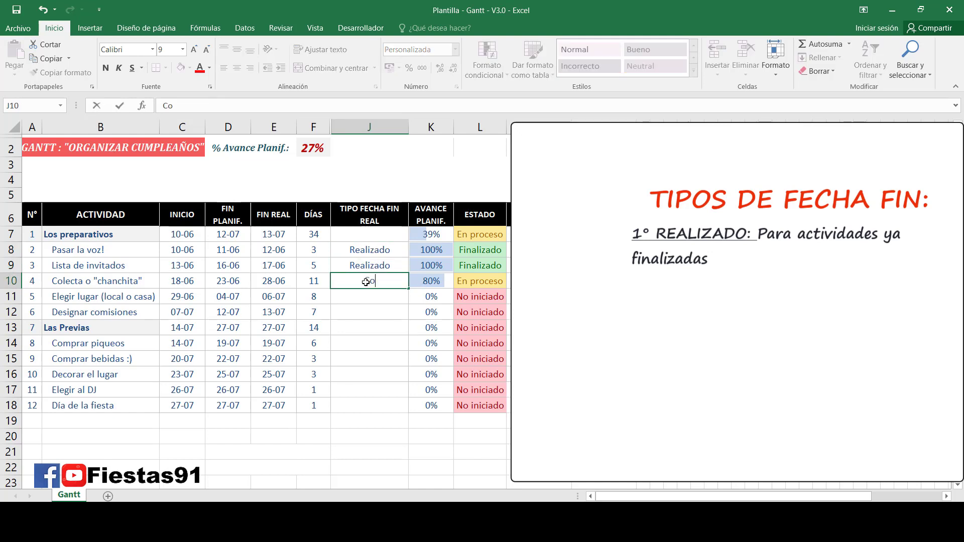
text(mprometido)
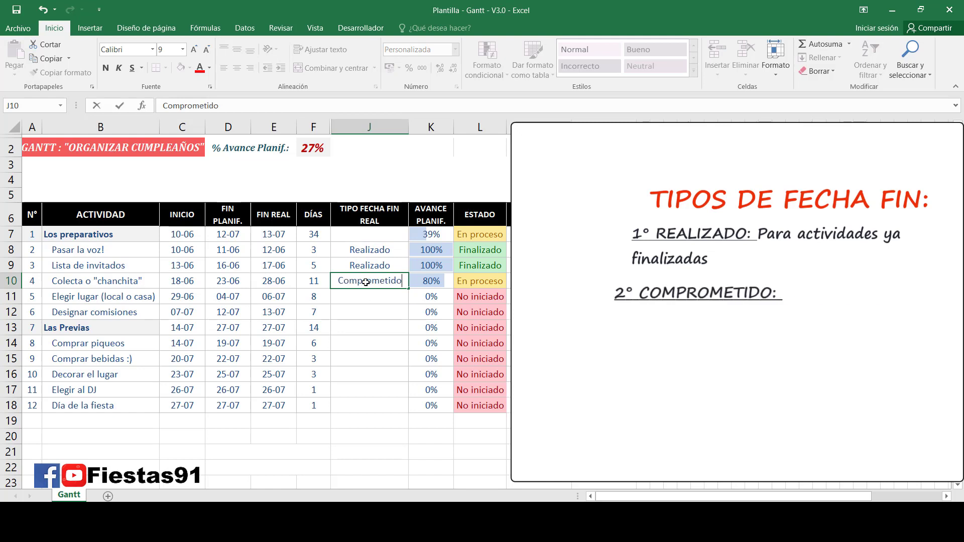
key(Return)
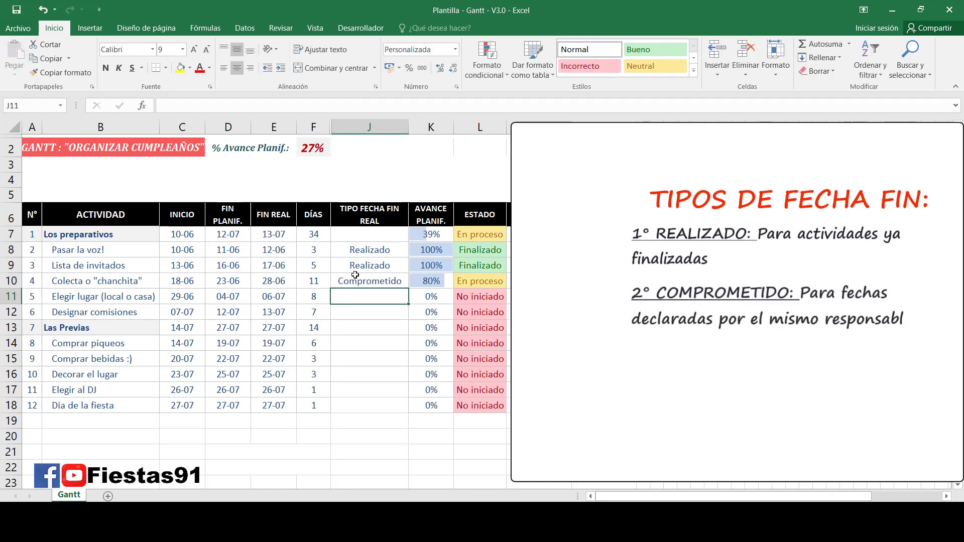
click(355, 275)
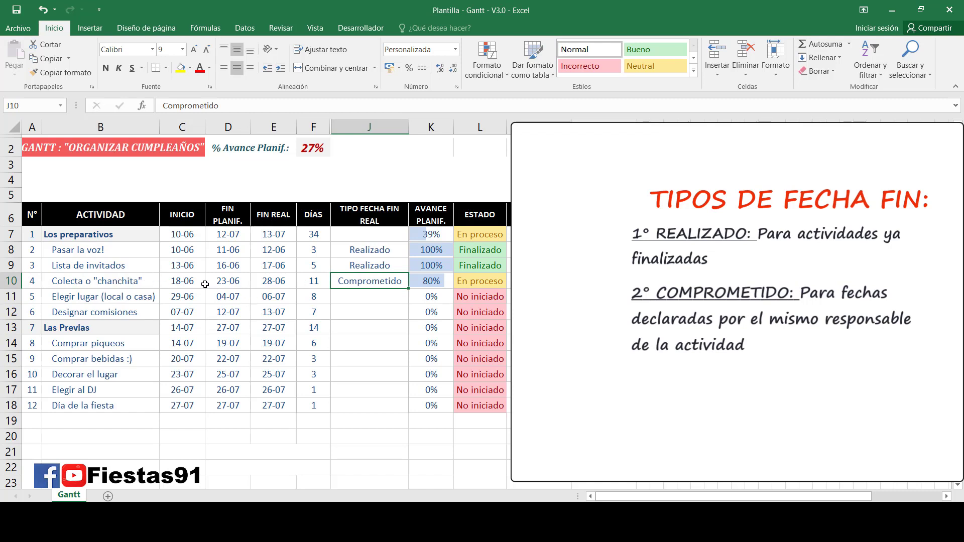
click(262, 283)
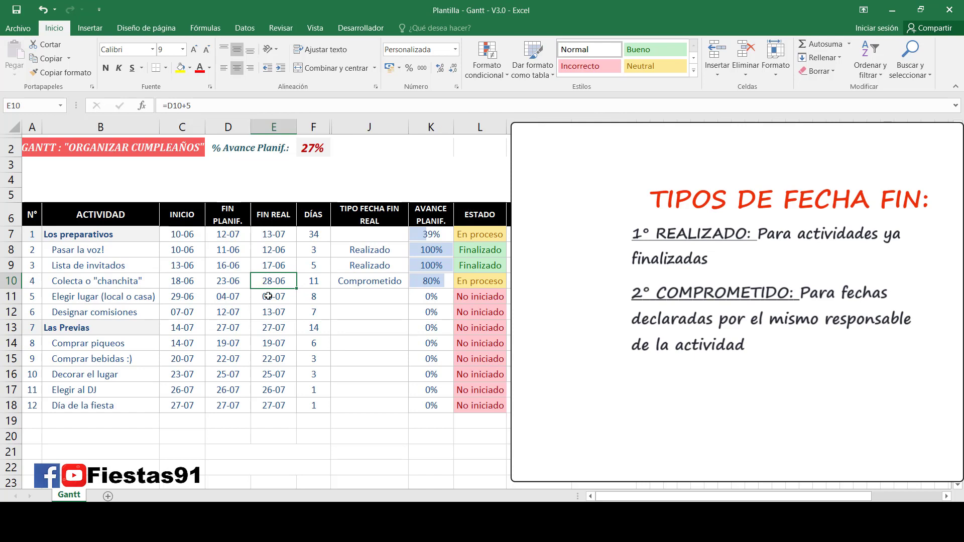
click(352, 284)
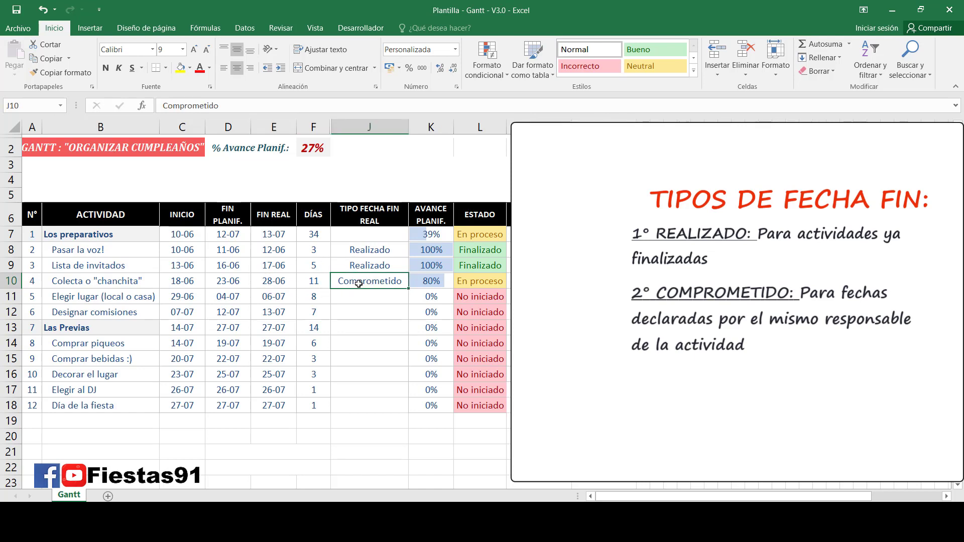
drag(136, 278, 369, 281)
click(510, 281)
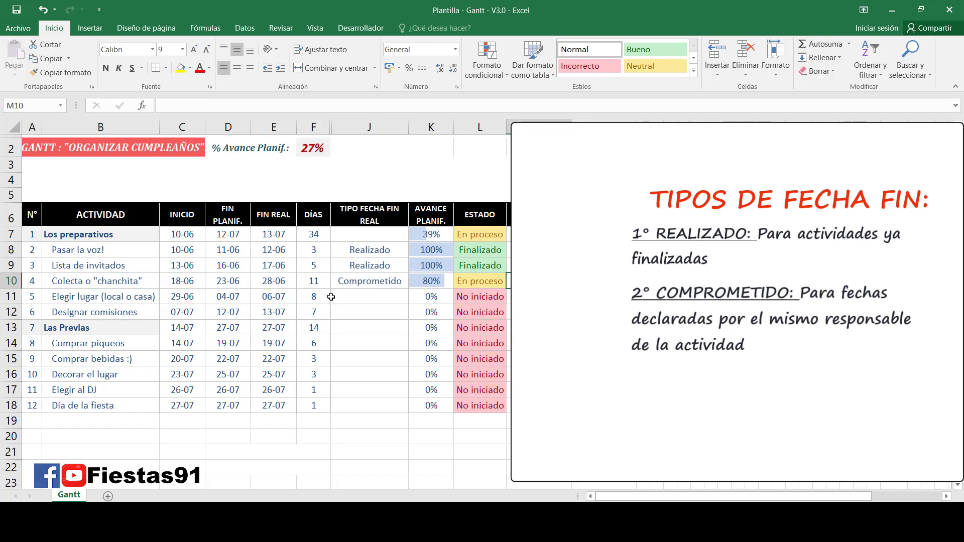
Copy the "Comprometido" real end date type from "Colecta o chanchita" to "Elegir lugar (local o casa)"
click(364, 280)
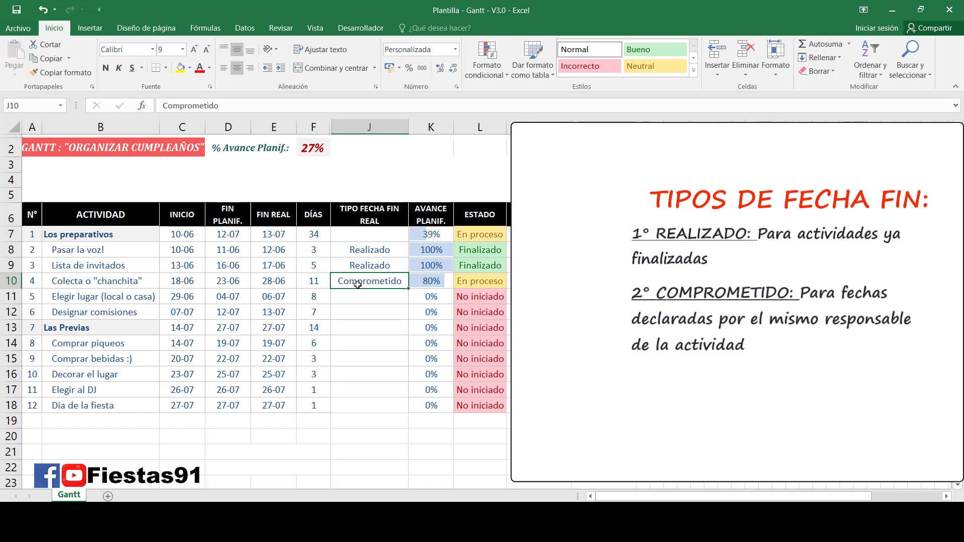
click(61, 299)
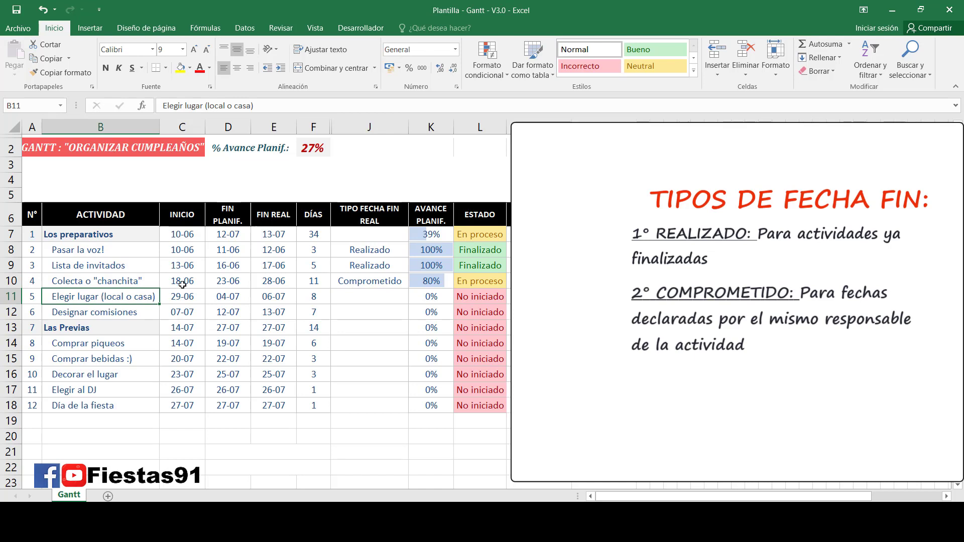
drag(266, 300, 293, 300)
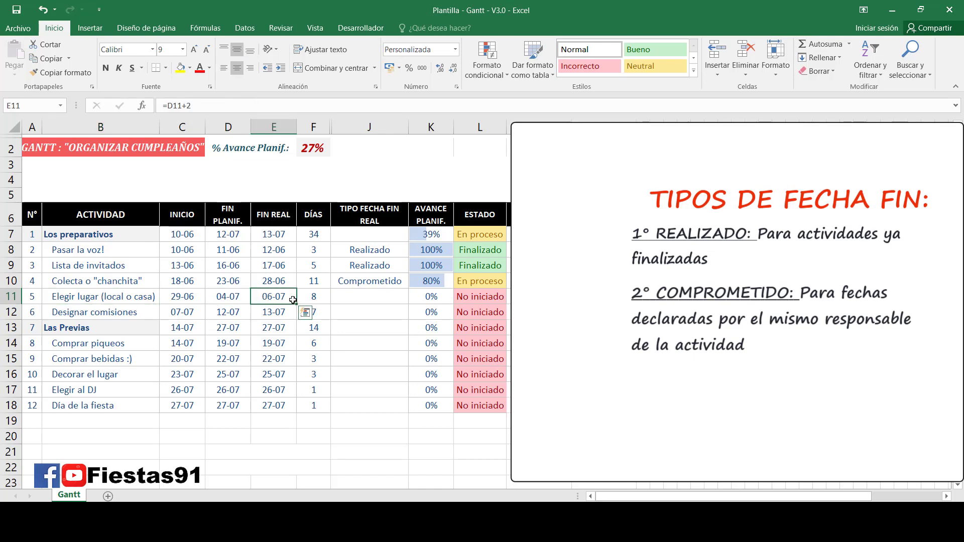
click(274, 297)
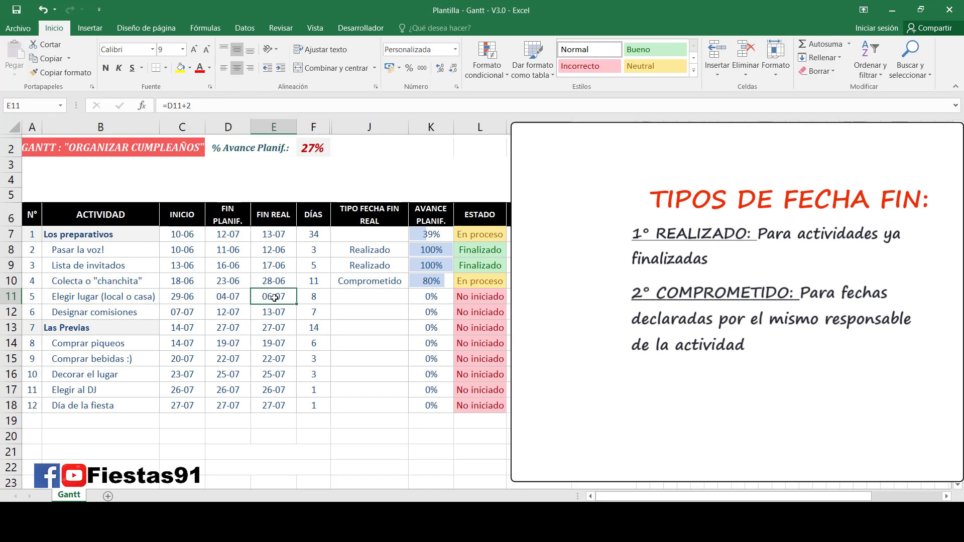
click(217, 297)
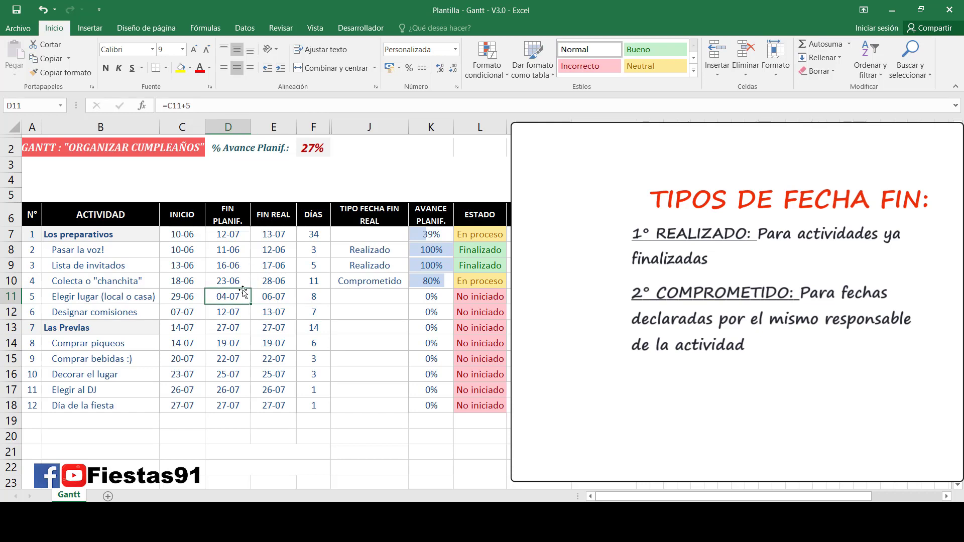
click(353, 300)
click(358, 281)
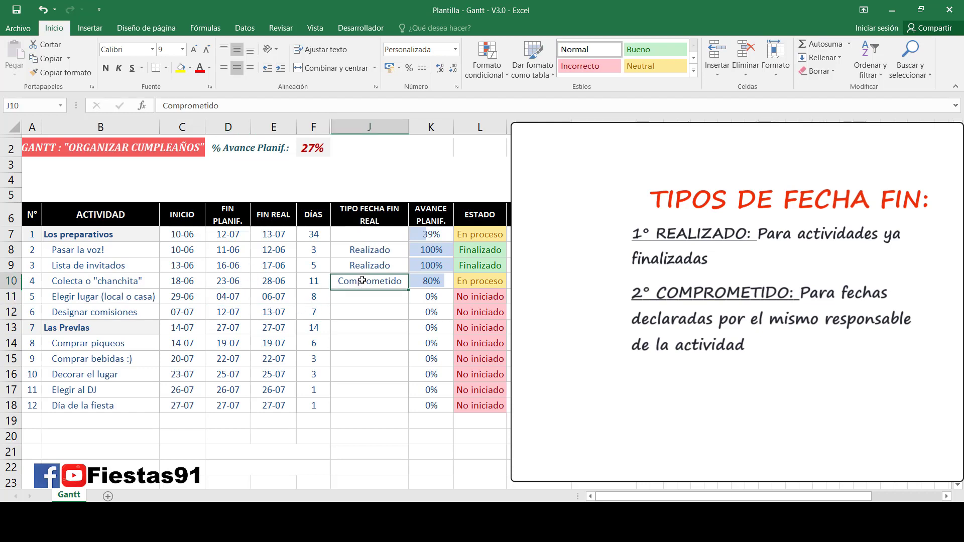
key(ctrl+c)
click(359, 296)
key(ctrl+v)
key(Escape)
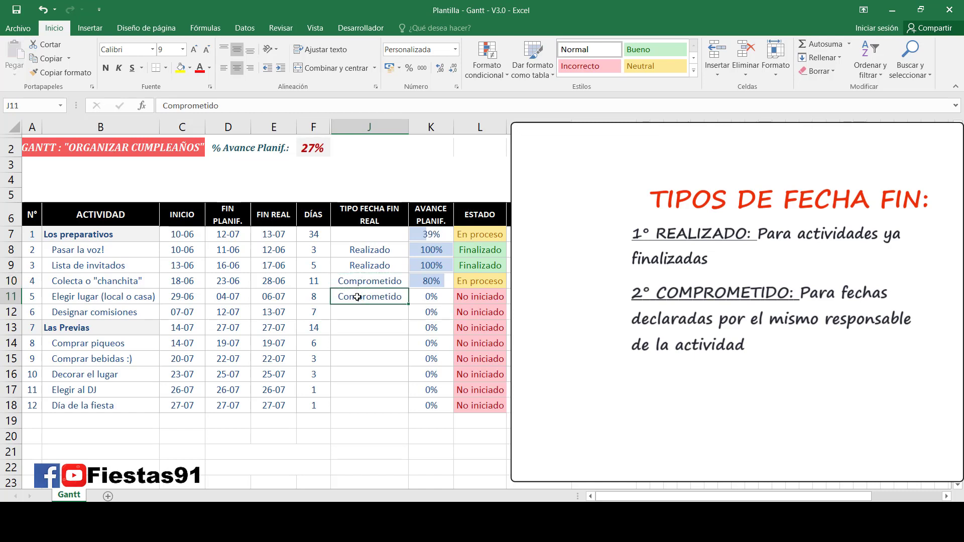
Set the real end date type of "Designar comisiones" to "Propuesto"
drag(122, 312, 314, 312)
click(124, 313)
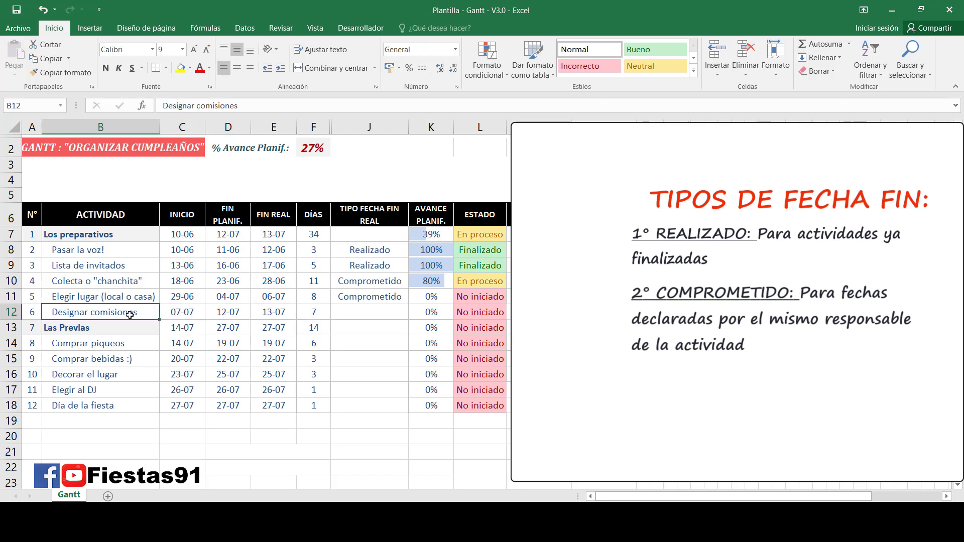
double_click(185, 312)
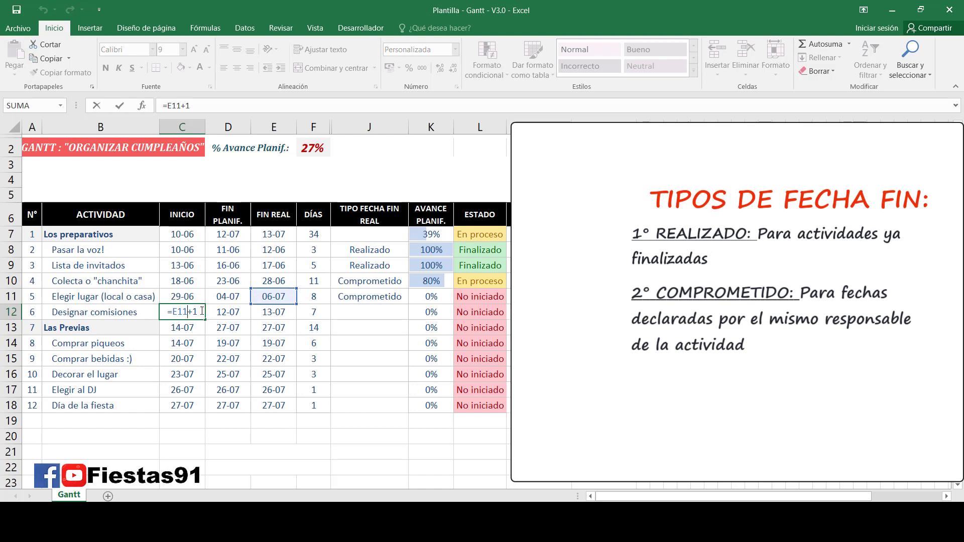
key(Escape)
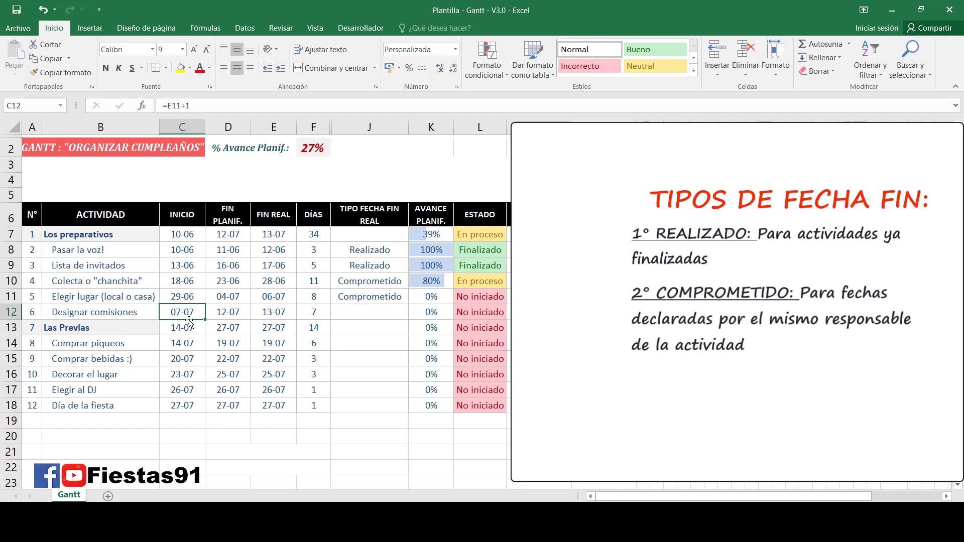
drag(243, 312, 314, 313)
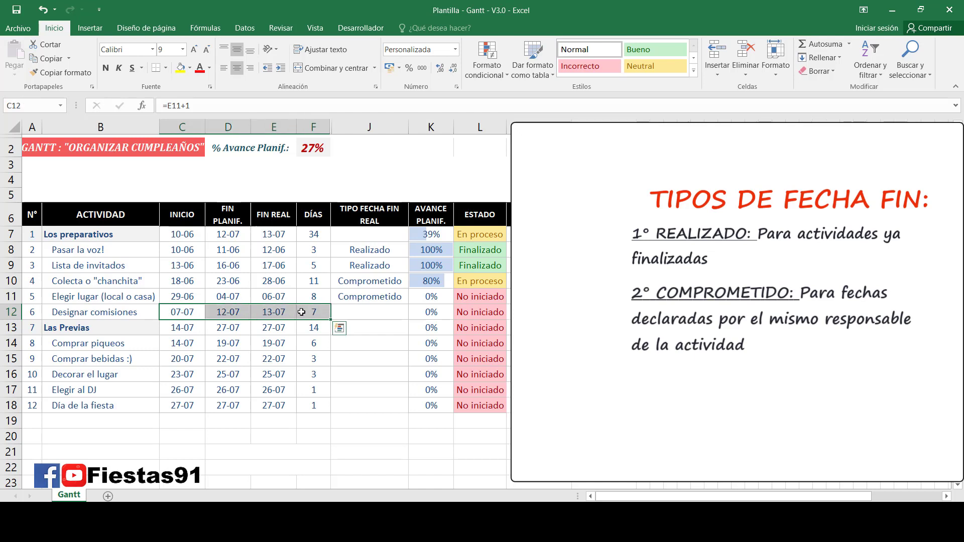
click(354, 319)
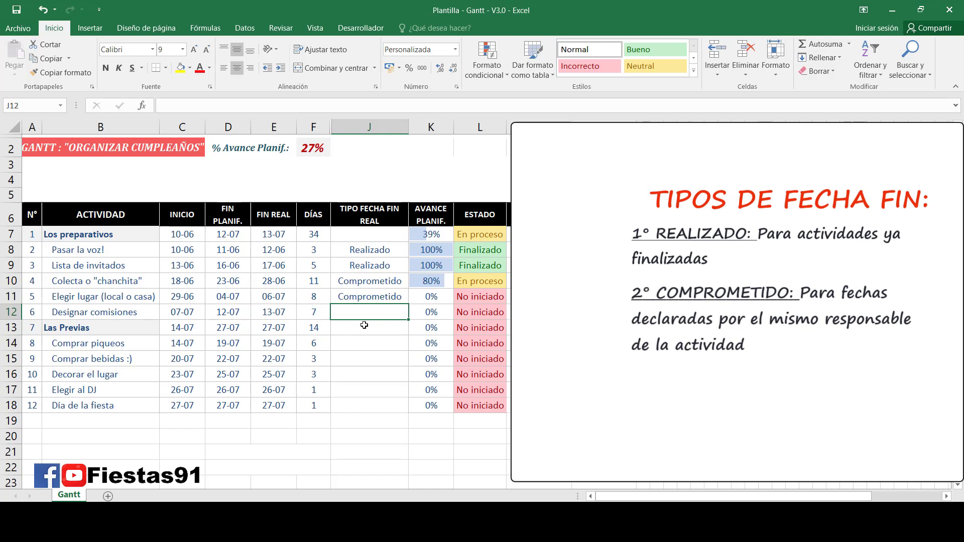
text(R)
key(BackSpace)
key(BackSpace)
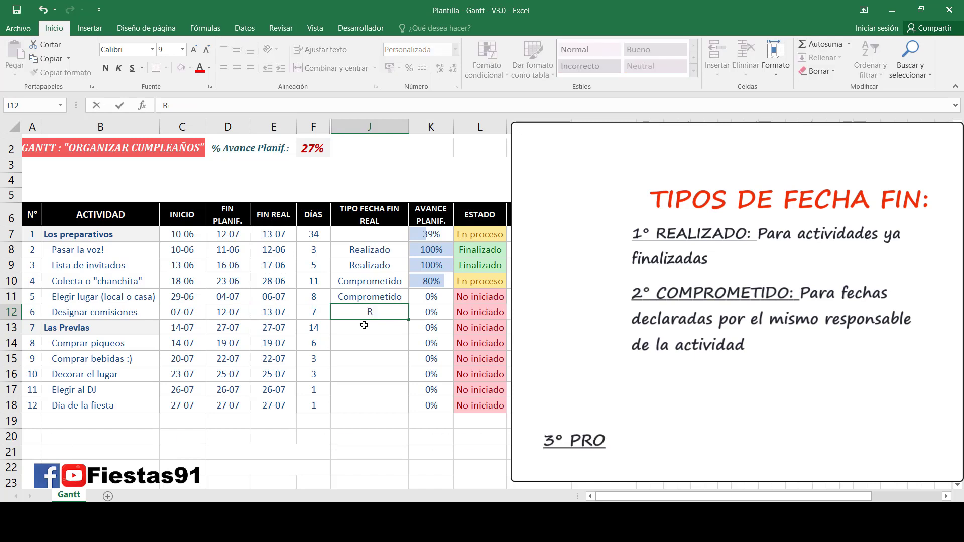
text(Propuesto)
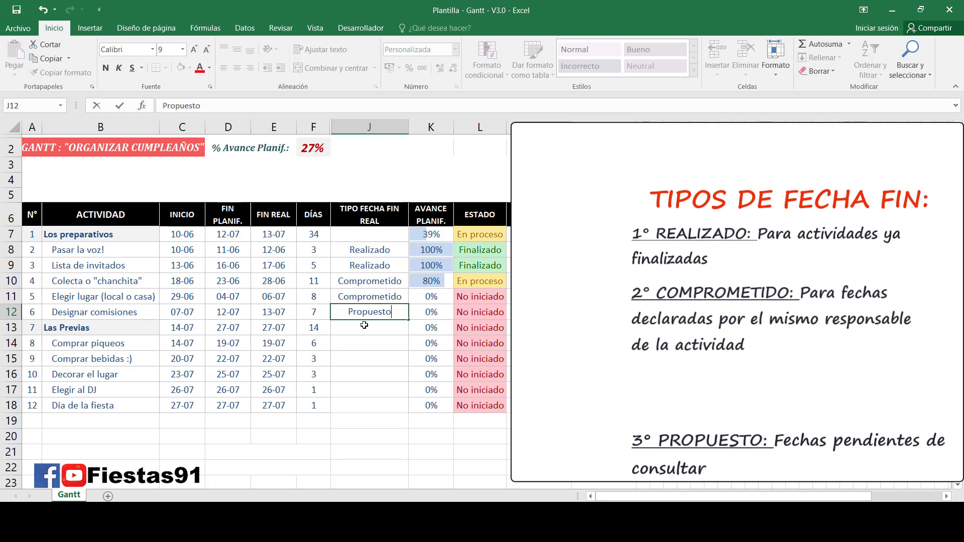
key(Return)
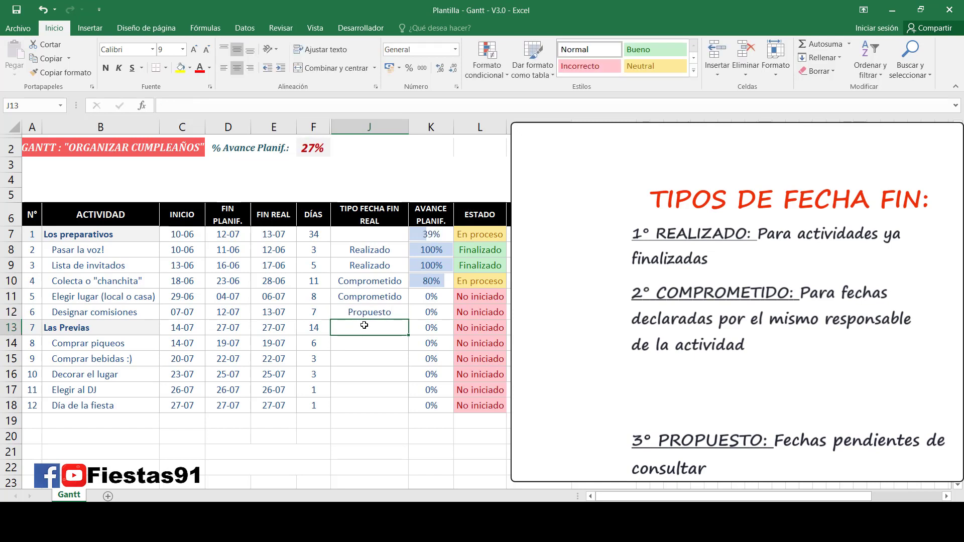
click(427, 212)
click(395, 209)
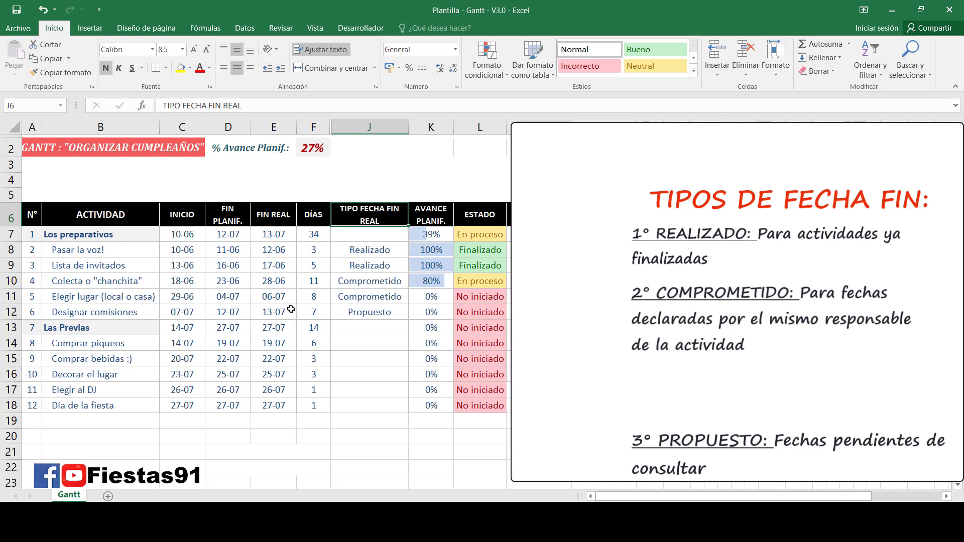
click(139, 312)
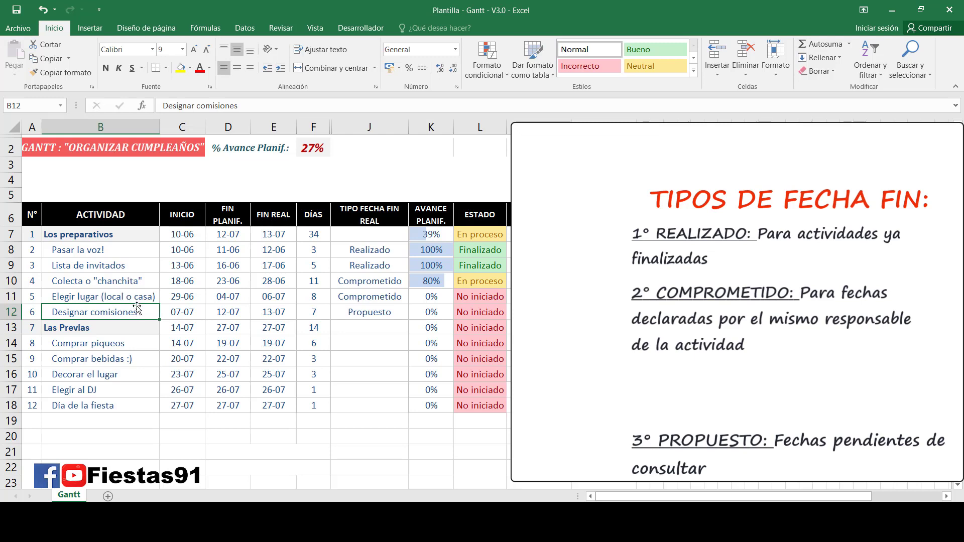
click(372, 313)
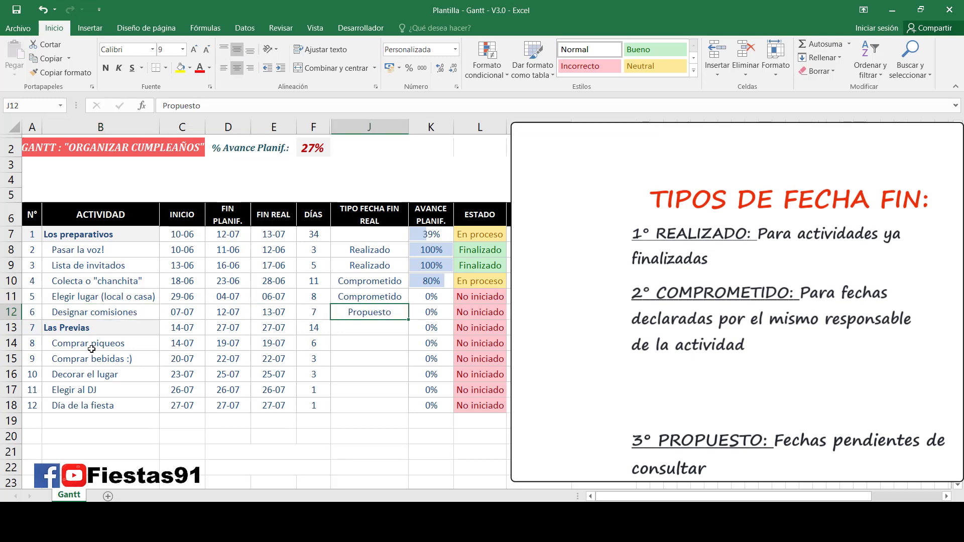
Enter "Planificado" as the real end date type of "Comprar piqueos" and copy it to the remaining activities down to "Día de la fiesta"
click(366, 340)
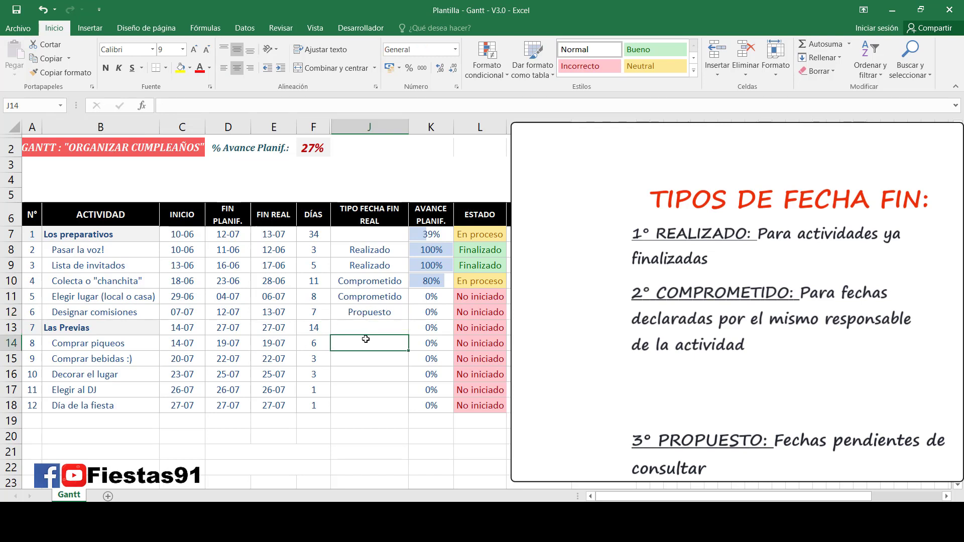
text(Planifica)
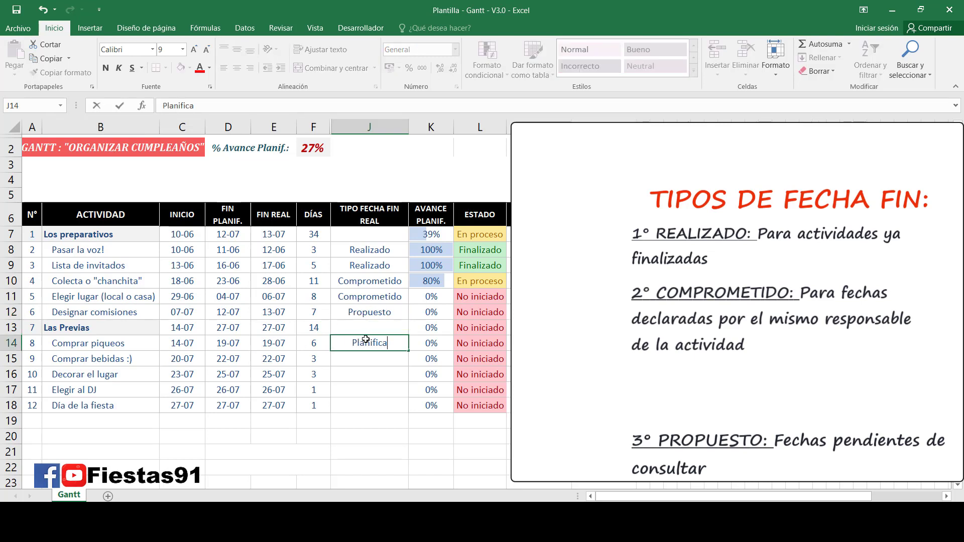
text(do)
key(Return)
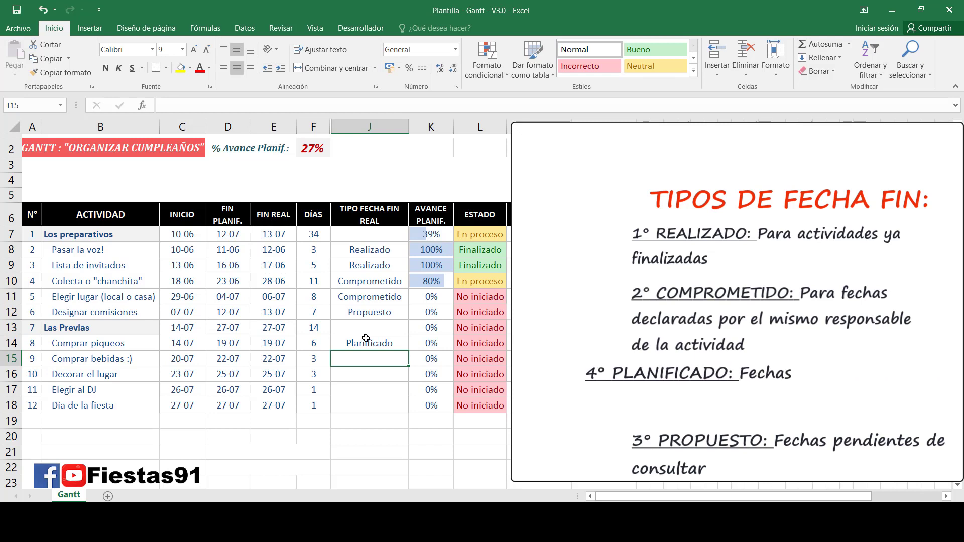
click(366, 340)
key(ctrl+c)
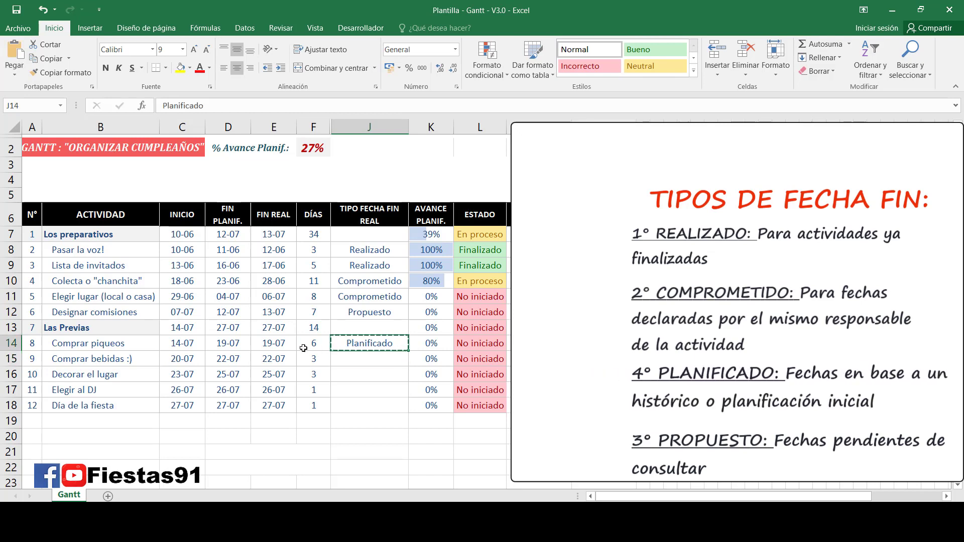
drag(369, 359, 368, 406)
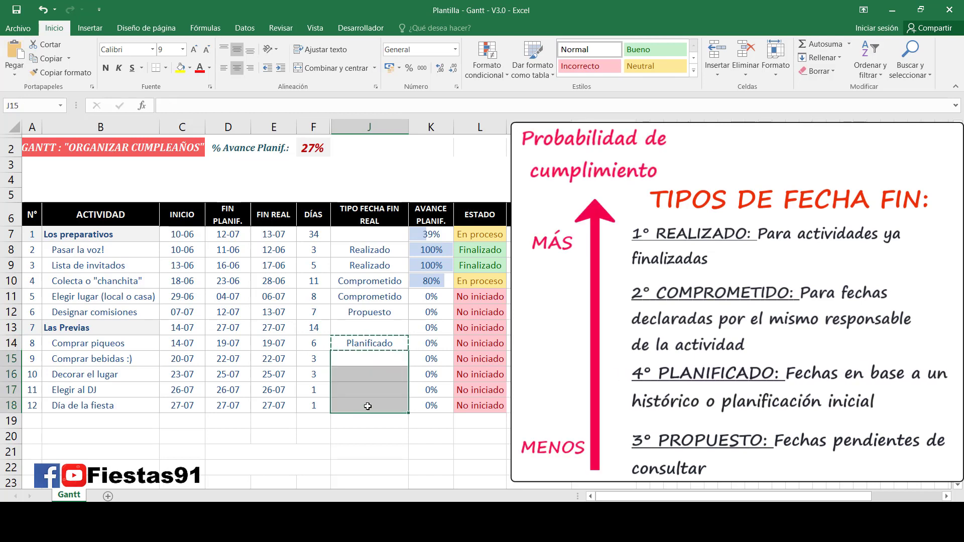
key(ctrl+v)
key(Escape)
click(370, 360)
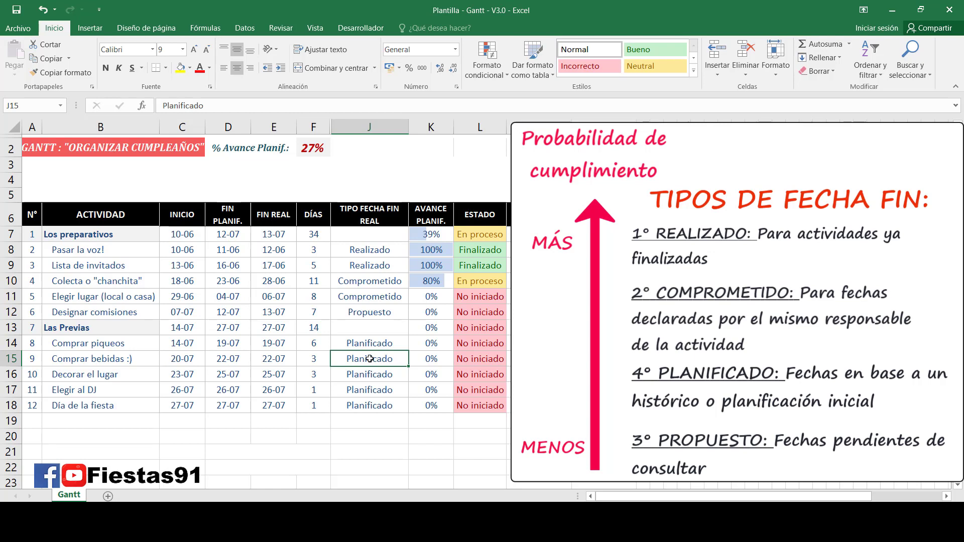
Review the dates and durations of the activities against their real end date types, from Planificado up to Realizado
click(223, 344)
key(shift+Down)
key(shift+Down)
key(shift+Down)
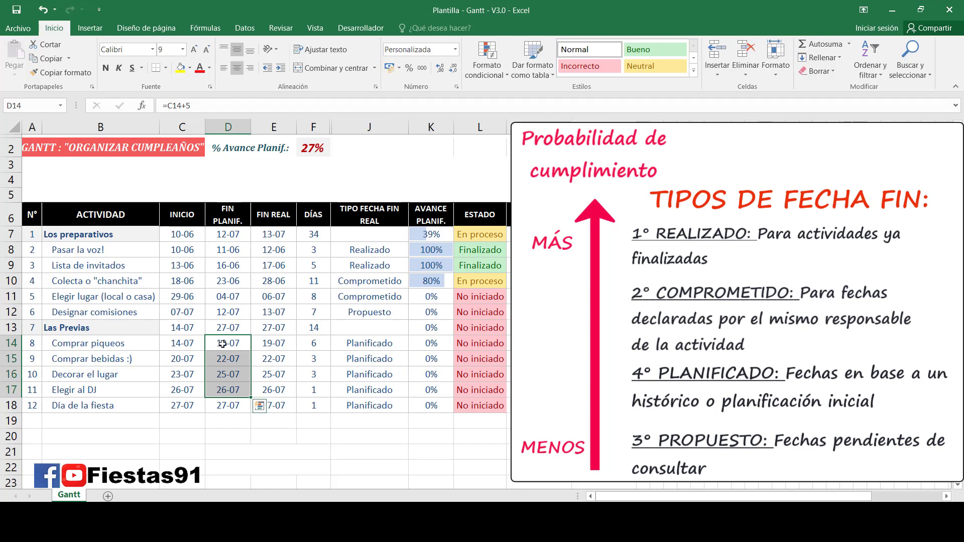
click(224, 346)
click(180, 343)
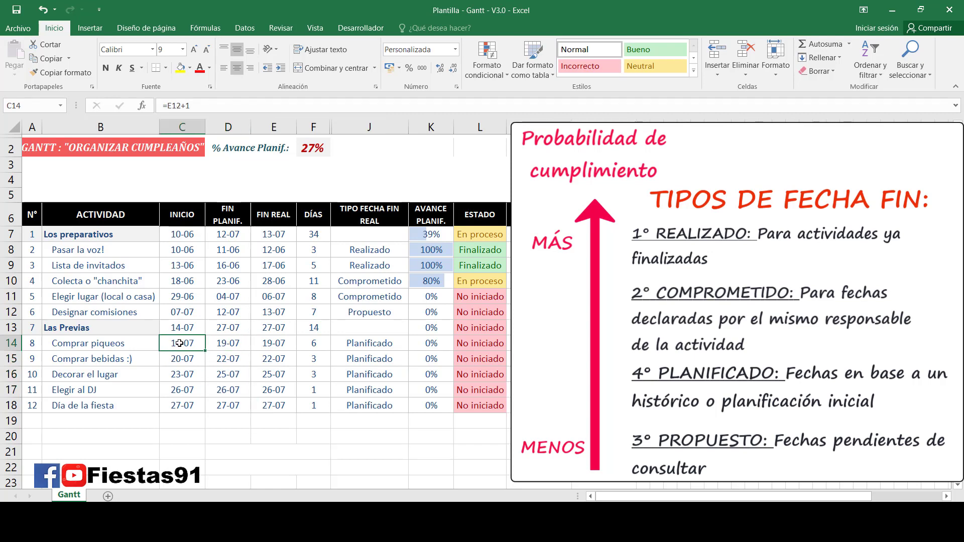
drag(357, 343, 356, 404)
click(376, 345)
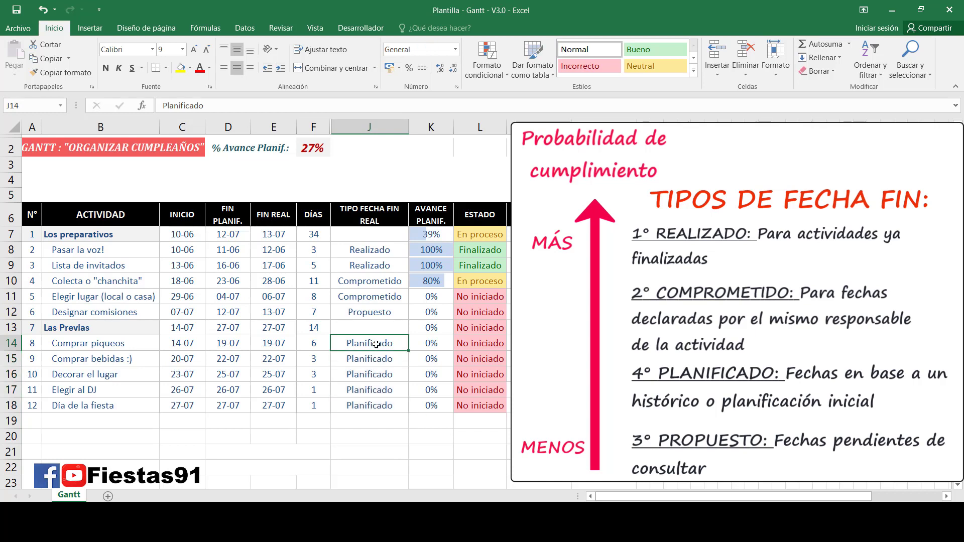
click(394, 312)
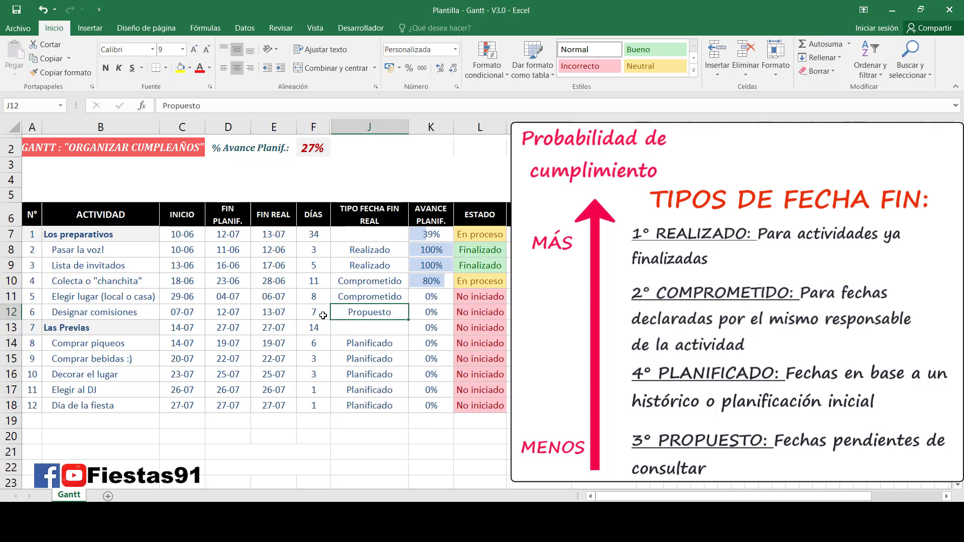
drag(342, 310, 189, 308)
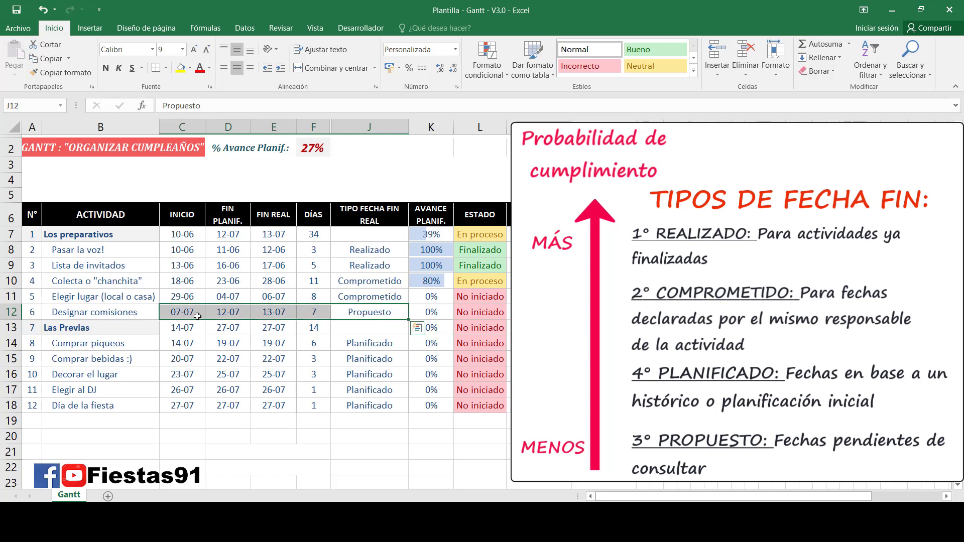
drag(353, 292, 183, 284)
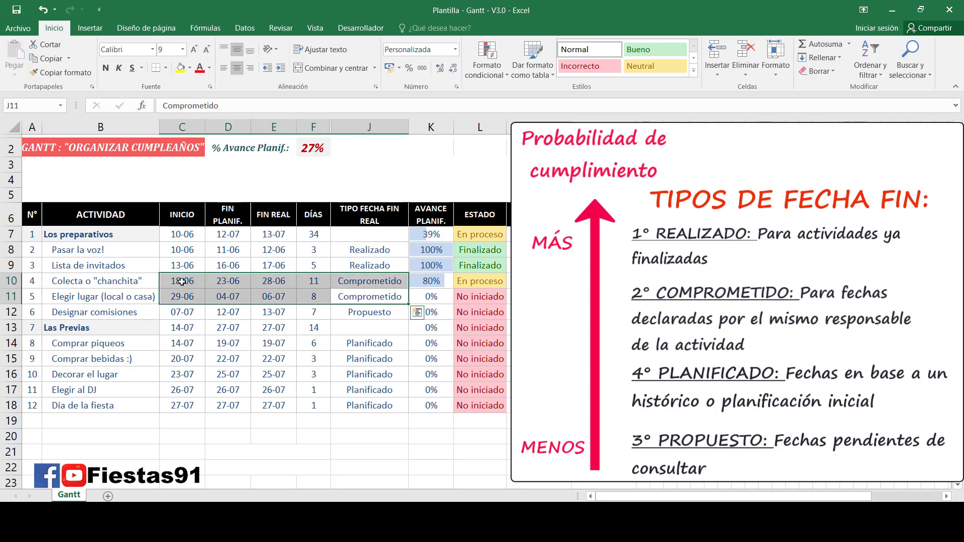
drag(374, 250, 223, 262)
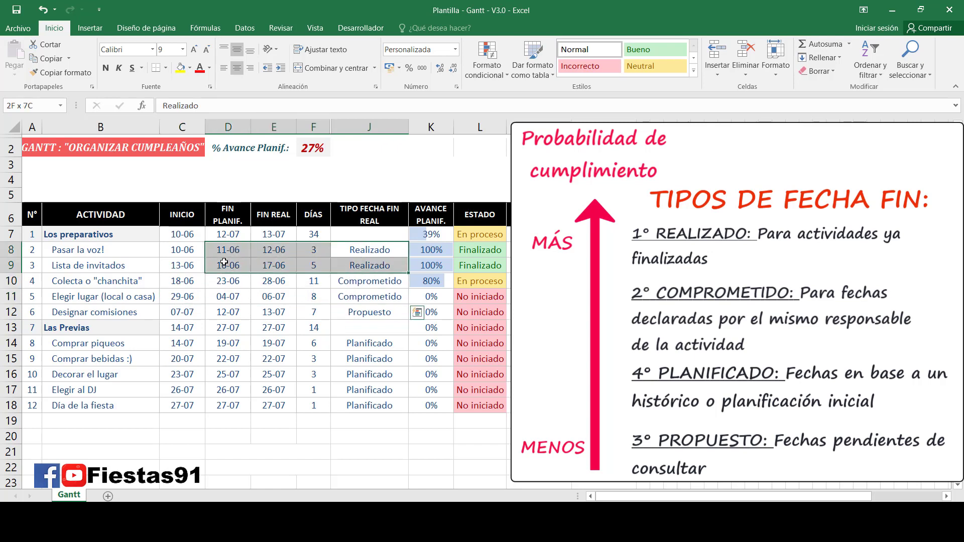
click(399, 253)
key(ctrl+Home)
Set the real end date type to "Planificado" for the summary rows "Los preparativos" and "Las Previas"
click(351, 235)
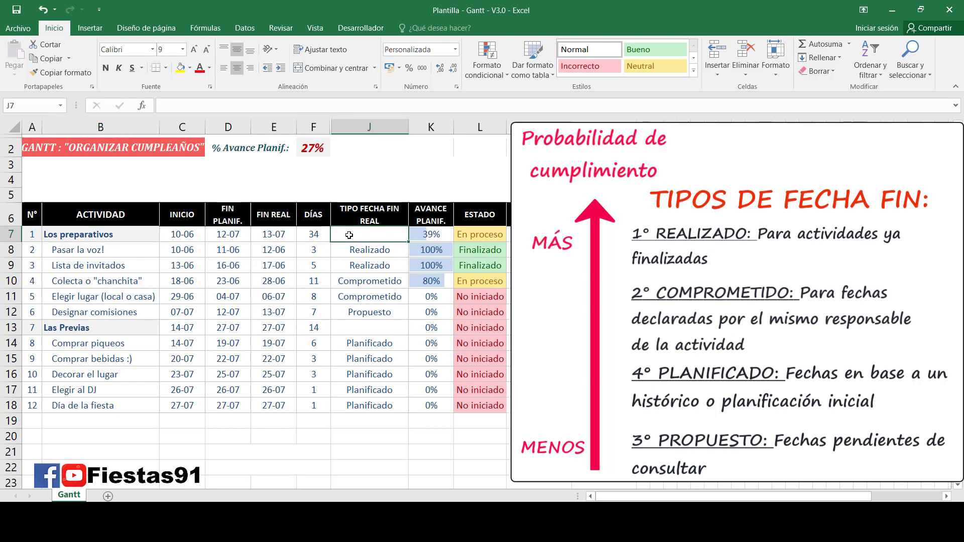
text(Planificado)
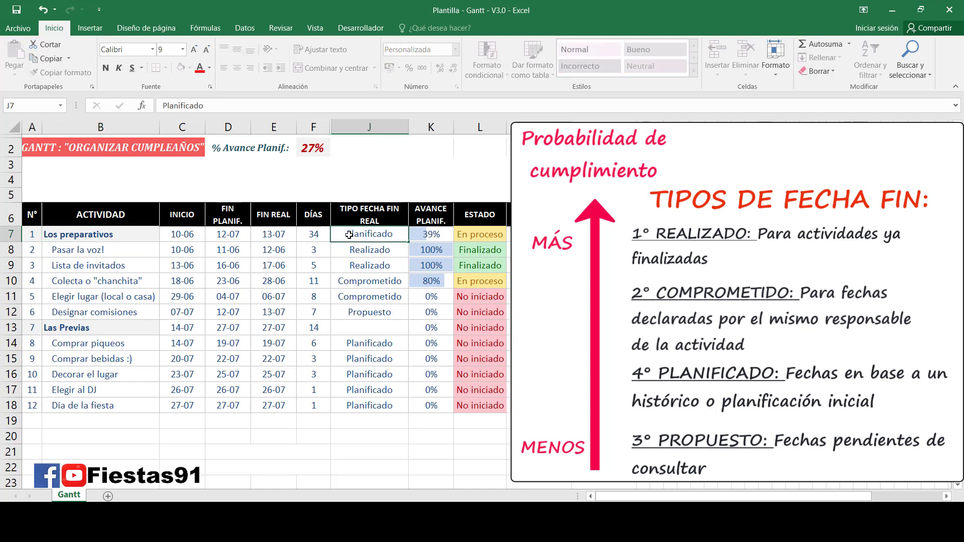
key(Return)
key(Up)
key(ctrl+c)
key(Down)
key(Down)
key(Down)
key(Down)
key(Down)
key(Down)
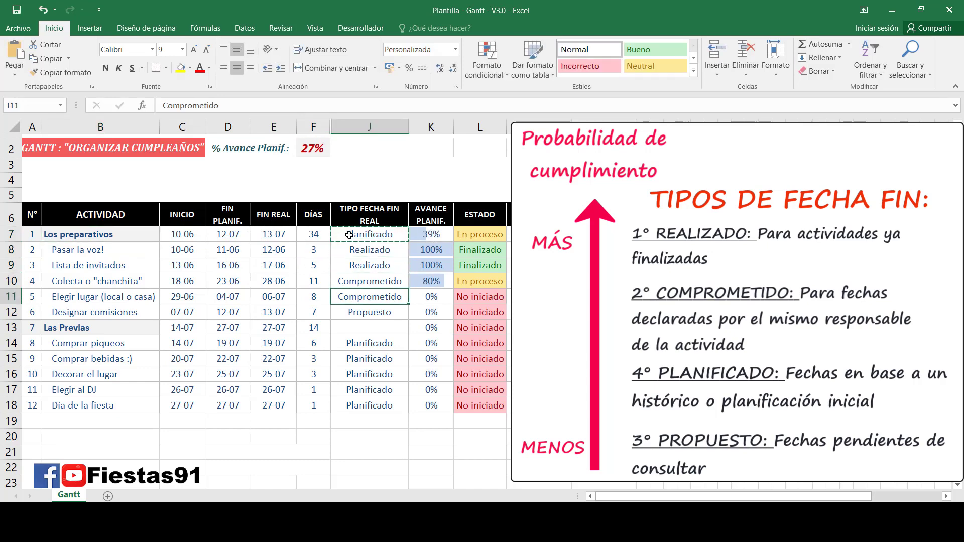
key(ctrl+v)
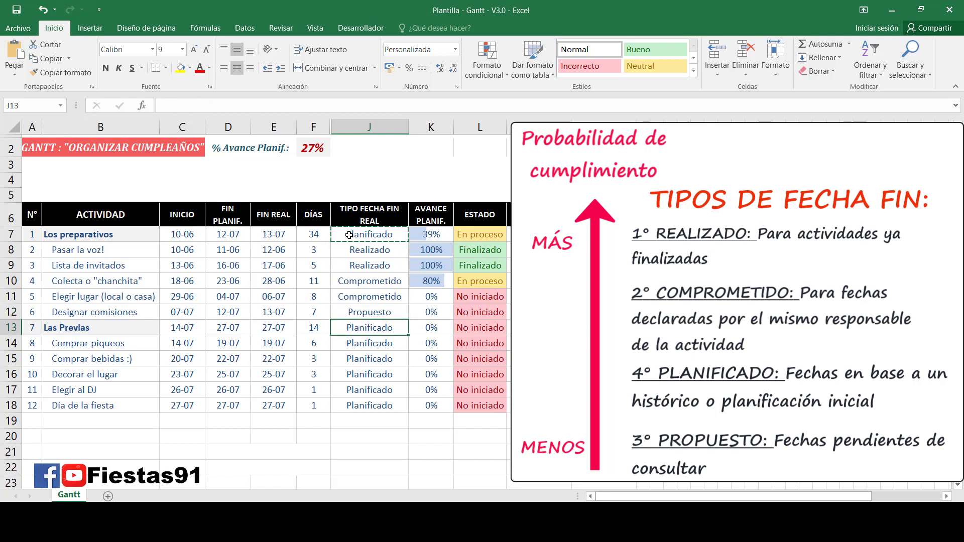
Insert a new column before the ESTADO column
key(Escape)
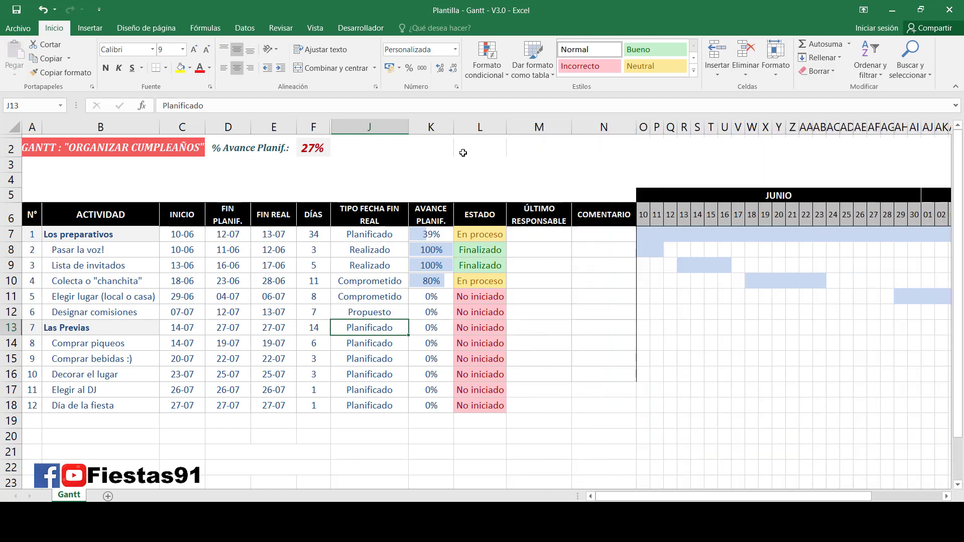
click(475, 127)
right_click(475, 126)
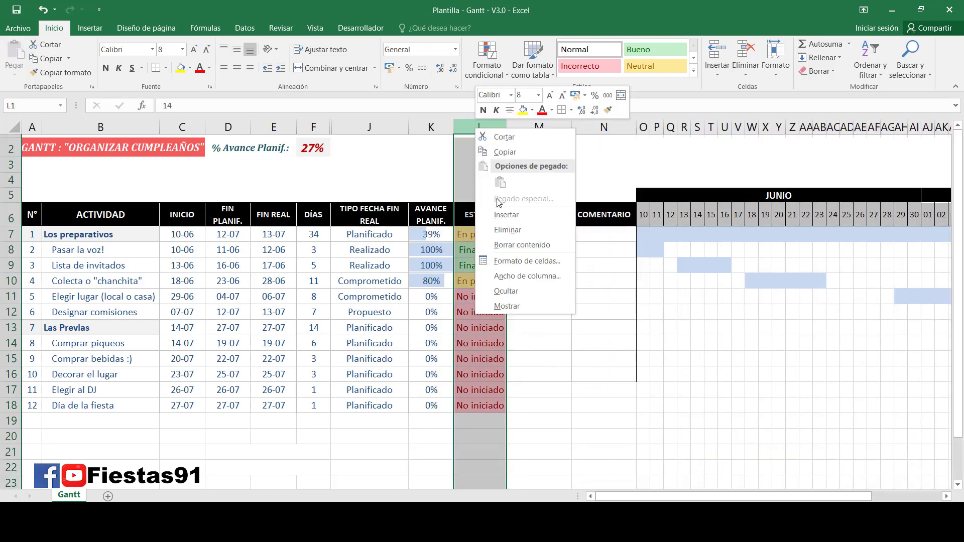
click(502, 215)
Copy the AVANCE PLANIF. header into the new column and change it to "AVANCE REAL"
click(459, 219)
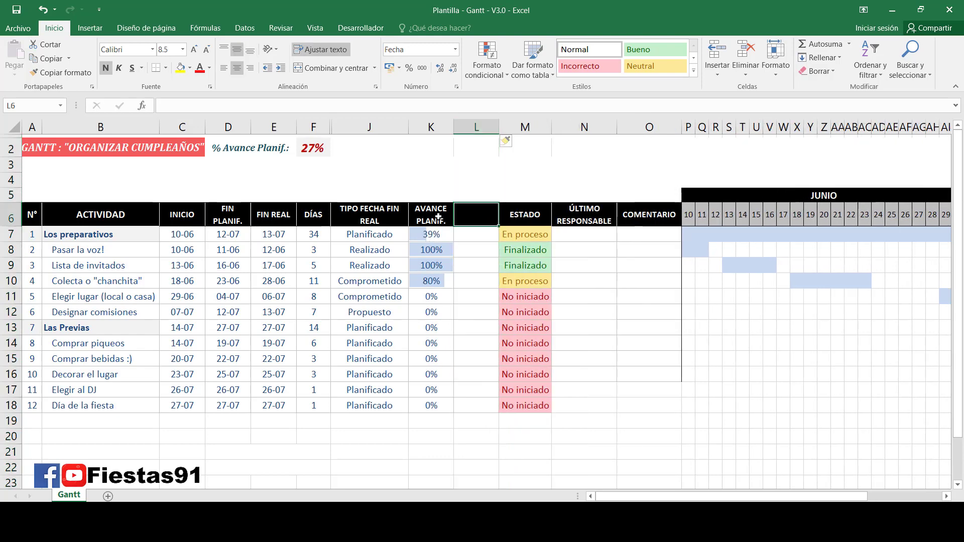
click(438, 217)
drag(454, 226, 476, 226)
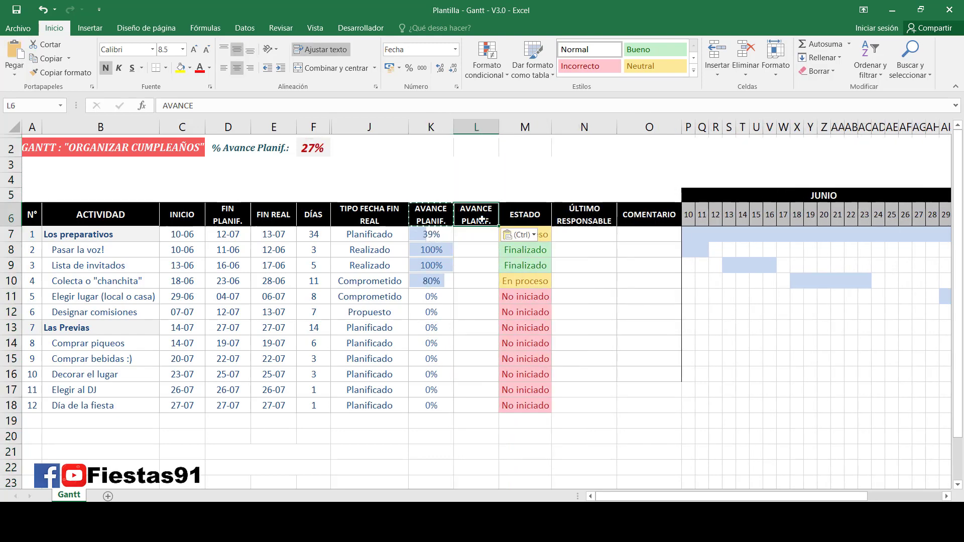
double_click(483, 216)
double_click(476, 229)
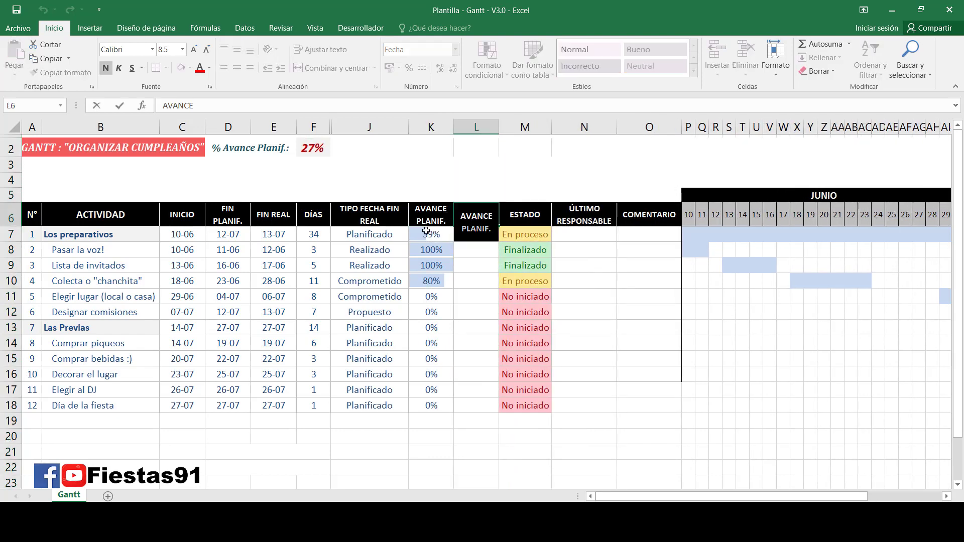
text(r)
text(REAL)
key(Return)
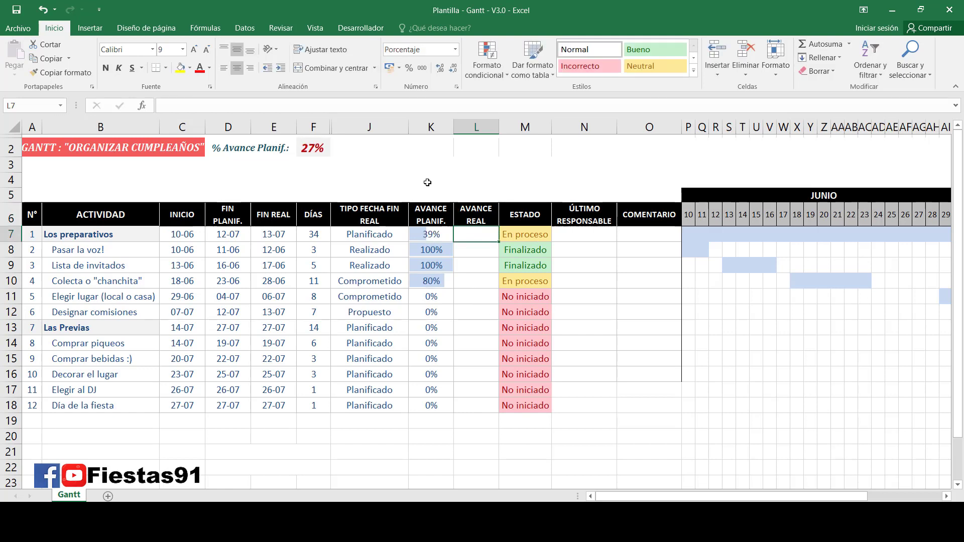
Enter the AVANCE PLANIF. formula in AVANCE REAL for "Los preparativos", replacing the planned end date D7 with the real end date E7
click(437, 236)
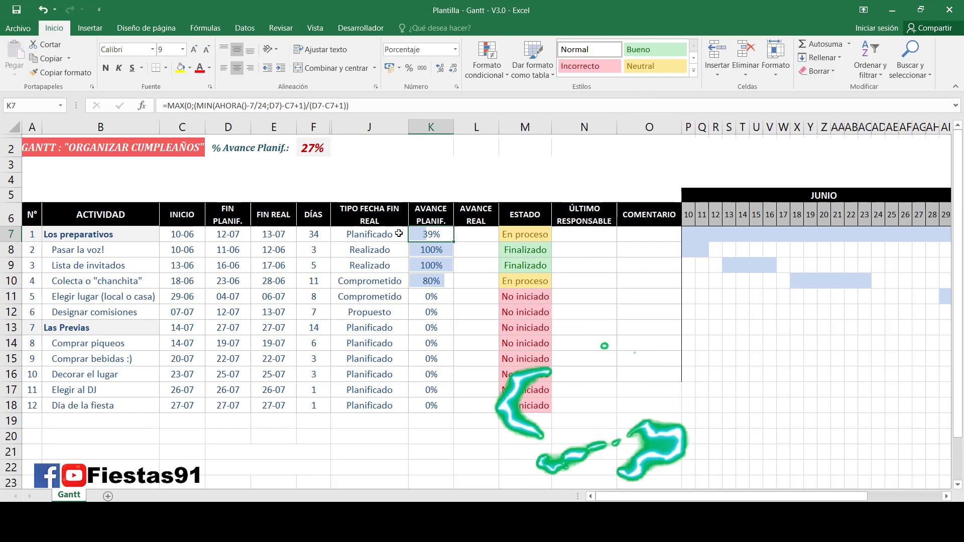
double_click(435, 234)
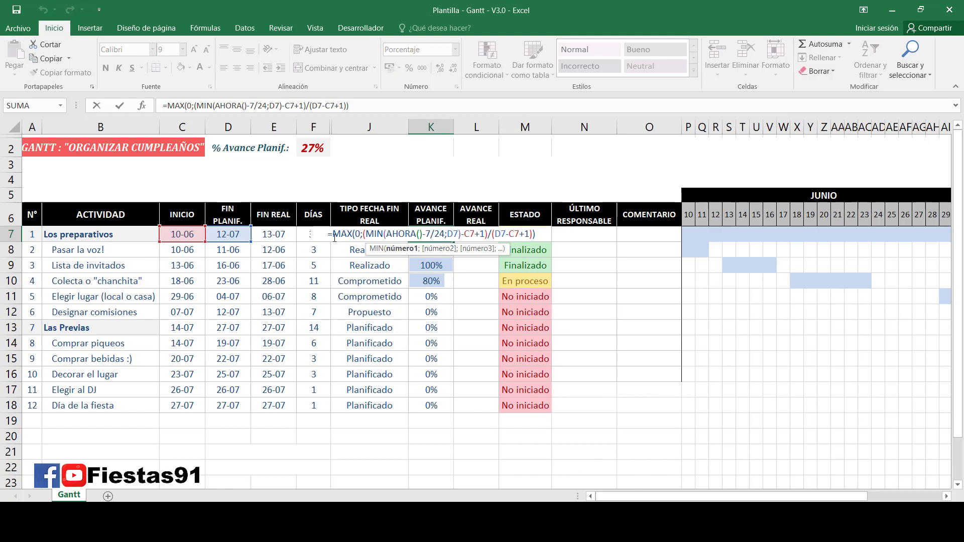
drag(333, 234, 535, 235)
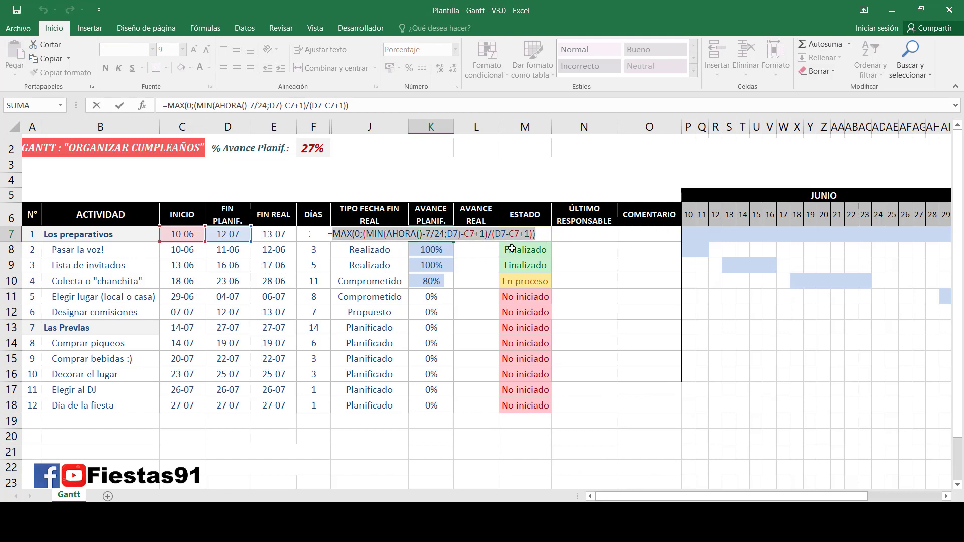
key(Return)
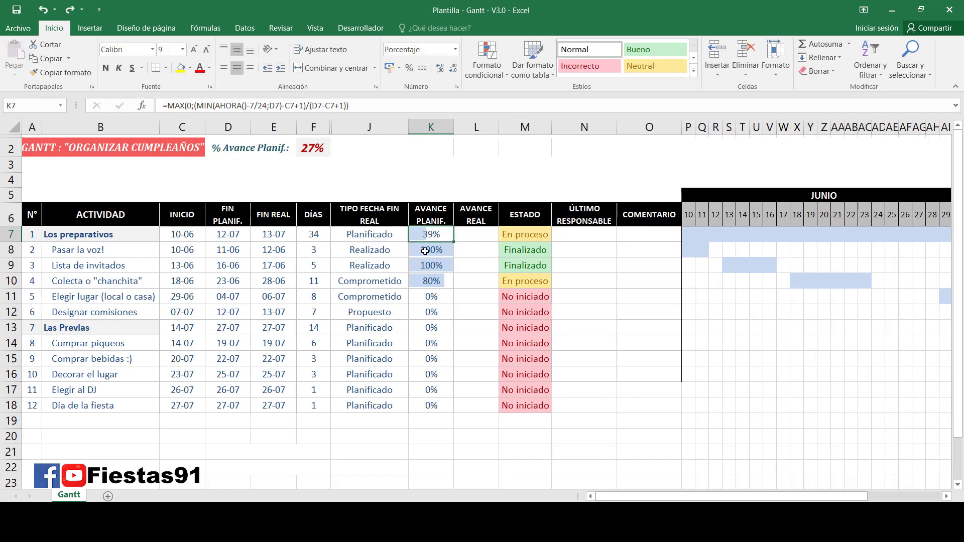
double_click(435, 234)
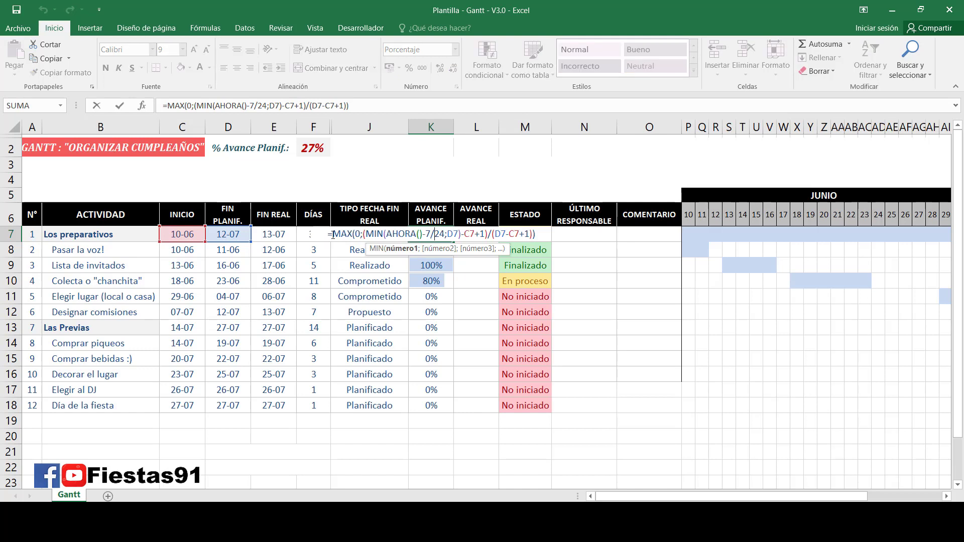
key(Tab)
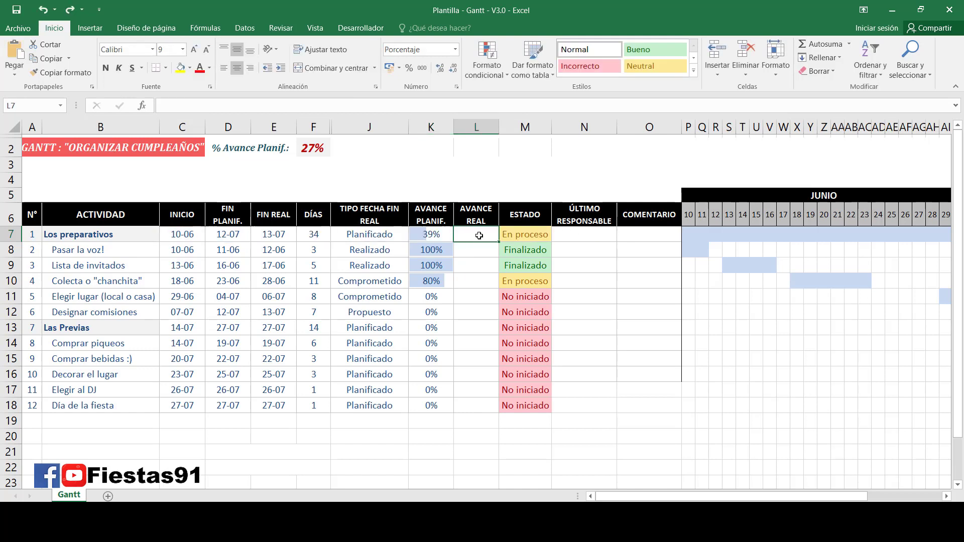
text(=)
key(ctrl+v)
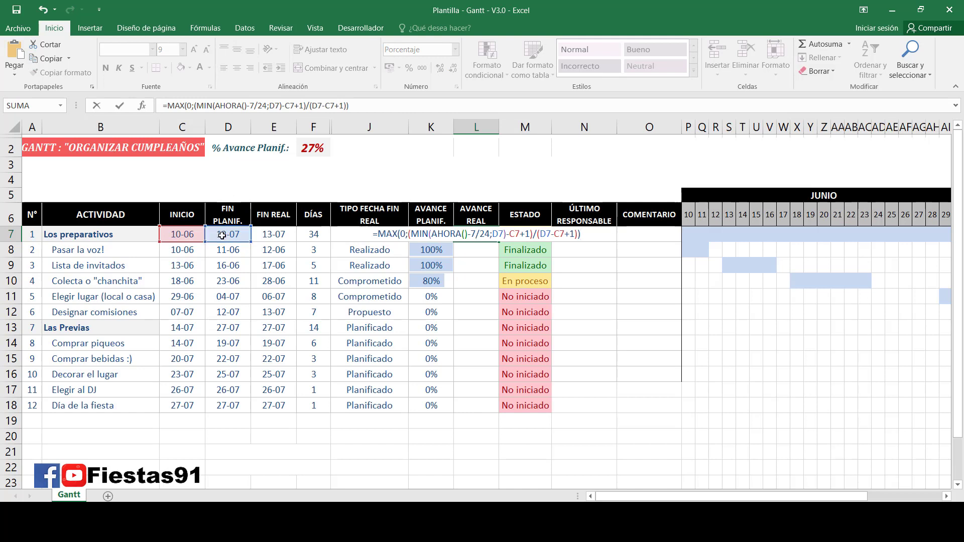
drag(230, 243, 274, 241)
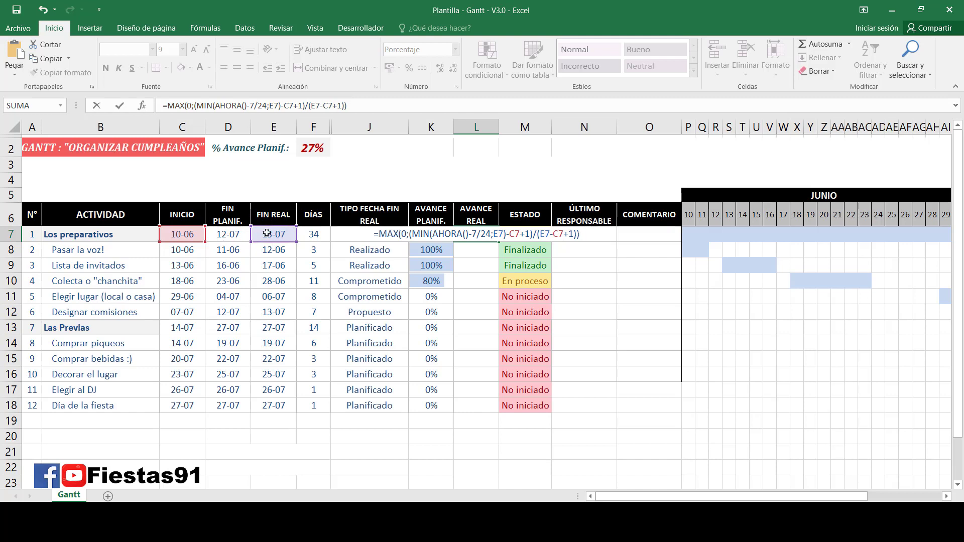
key(Return)
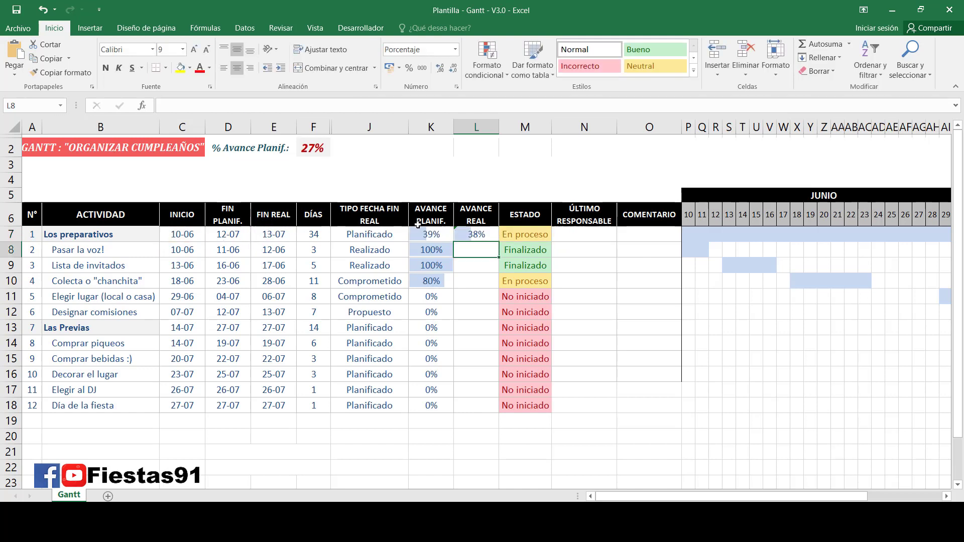
Fill the AVANCE REAL formula down to "Día de la fiesta" and ignore the formula error flags
click(476, 234)
drag(498, 242, 480, 415)
click(445, 233)
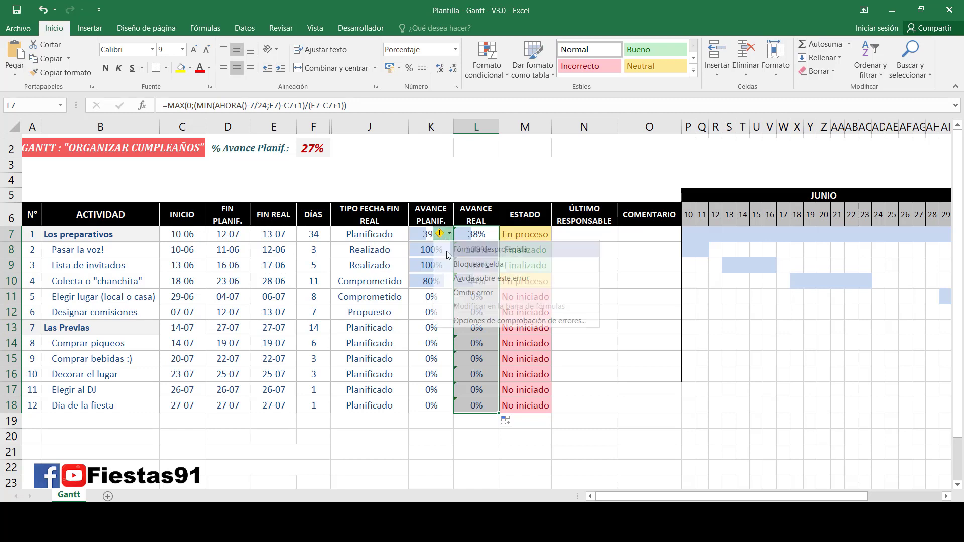
click(461, 290)
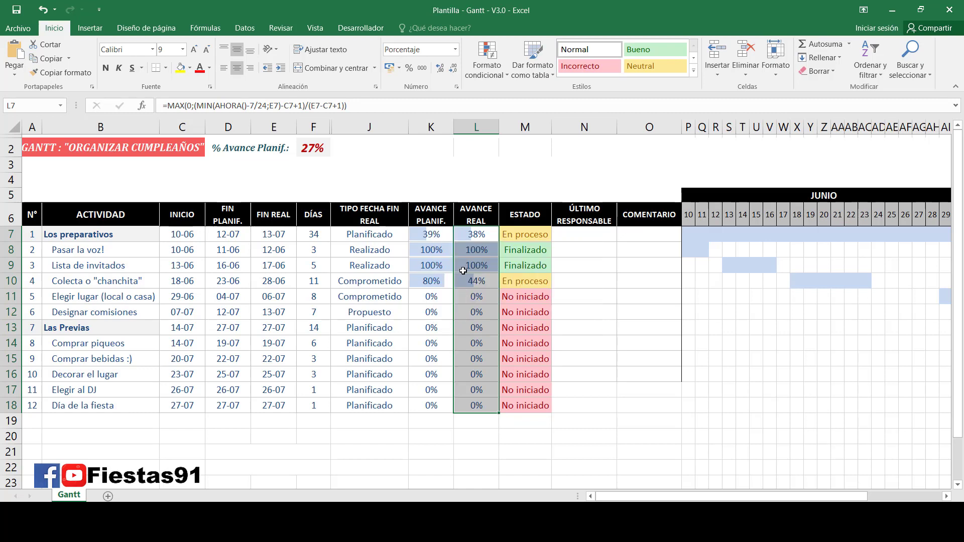
Compare planned and real progress across the activities, checking the end dates and formulas behind "Colecta o "chanchita""
click(464, 282)
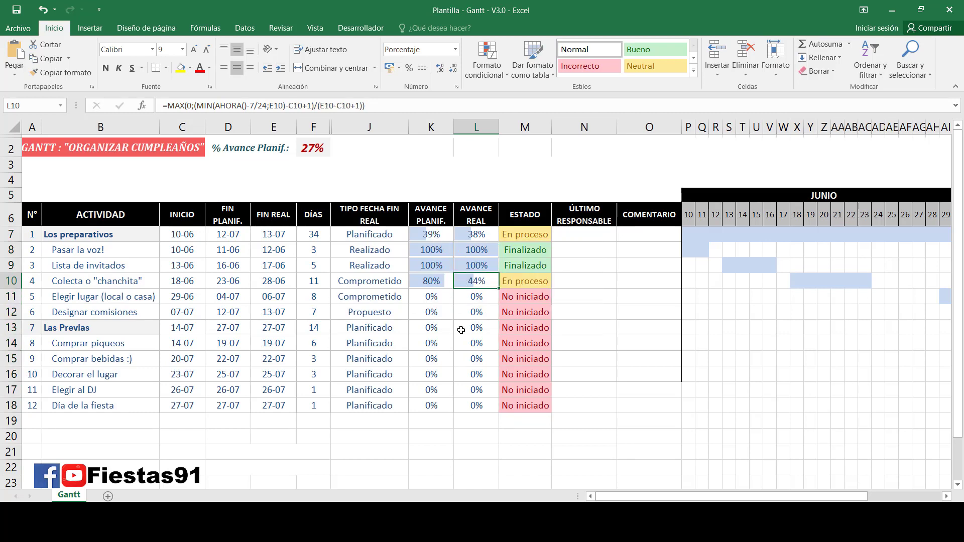
drag(445, 219, 433, 407)
drag(477, 215, 477, 406)
click(473, 279)
drag(432, 274, 133, 280)
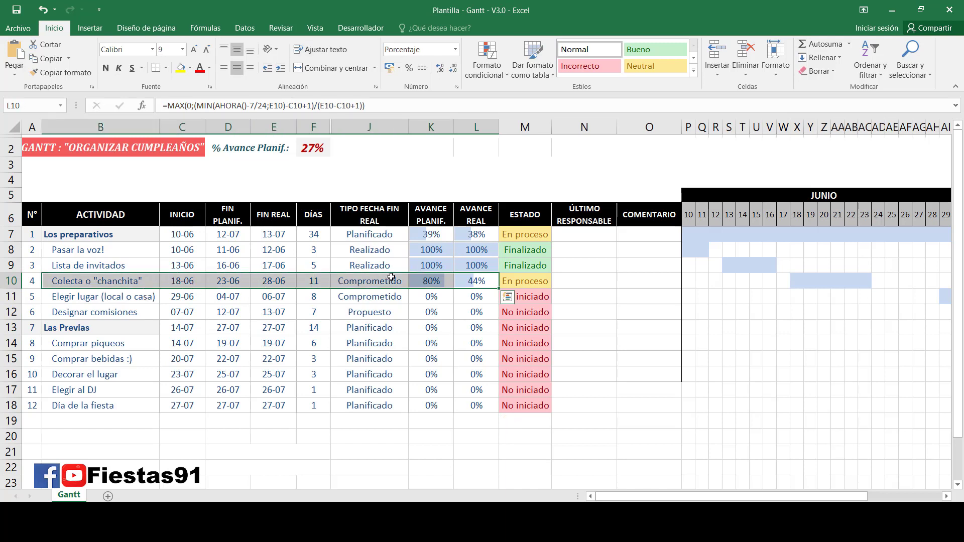
click(431, 280)
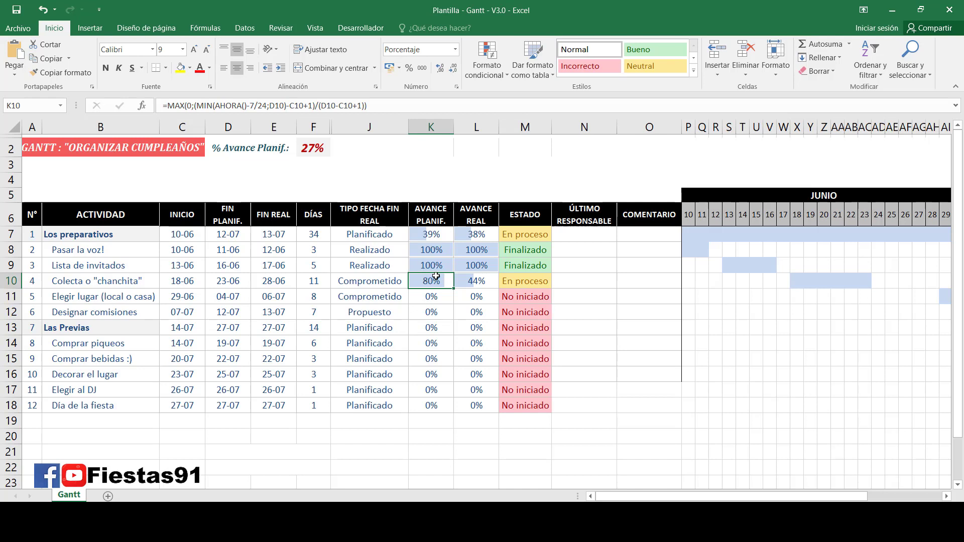
click(480, 279)
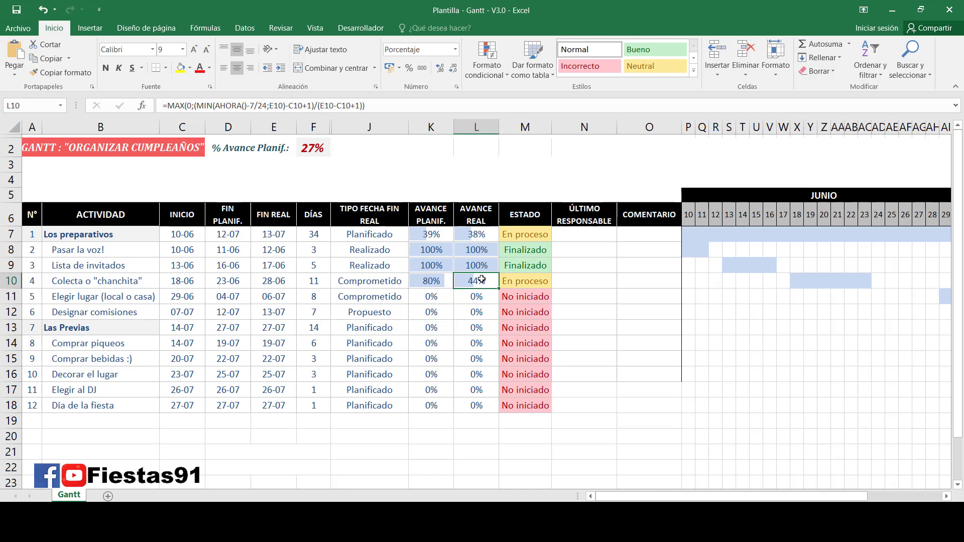
click(234, 282)
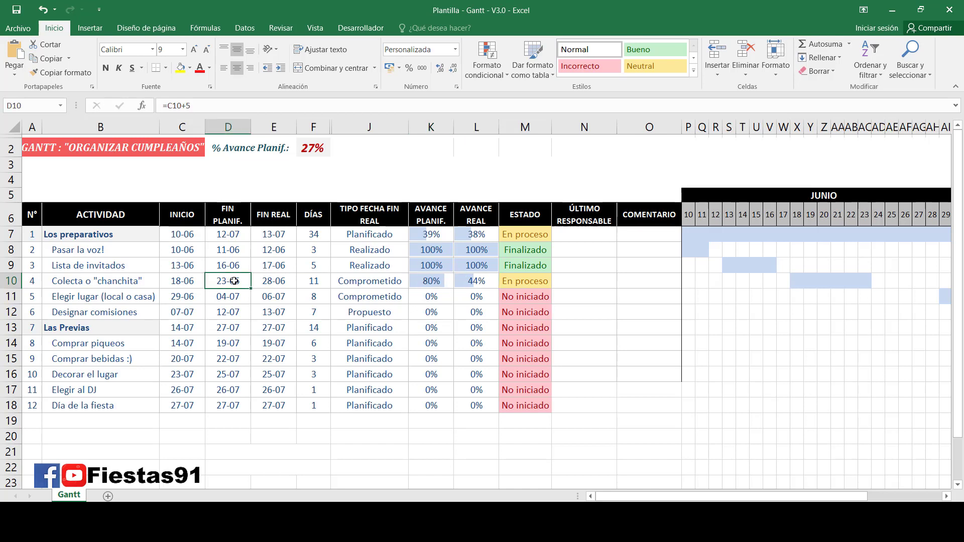
click(284, 280)
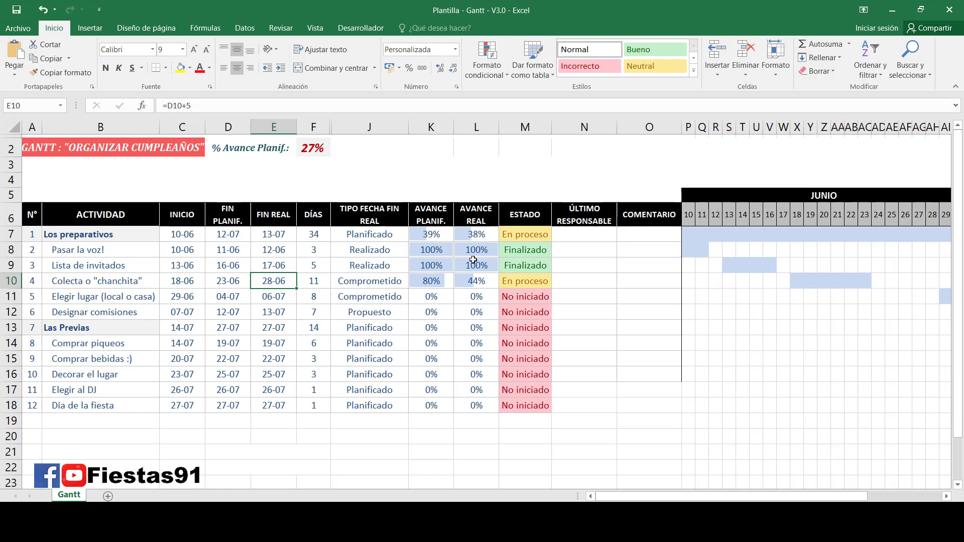
click(261, 149)
key(shift+Right)
key(shift+Right)
key(shift+Right)
key(shift+Right)
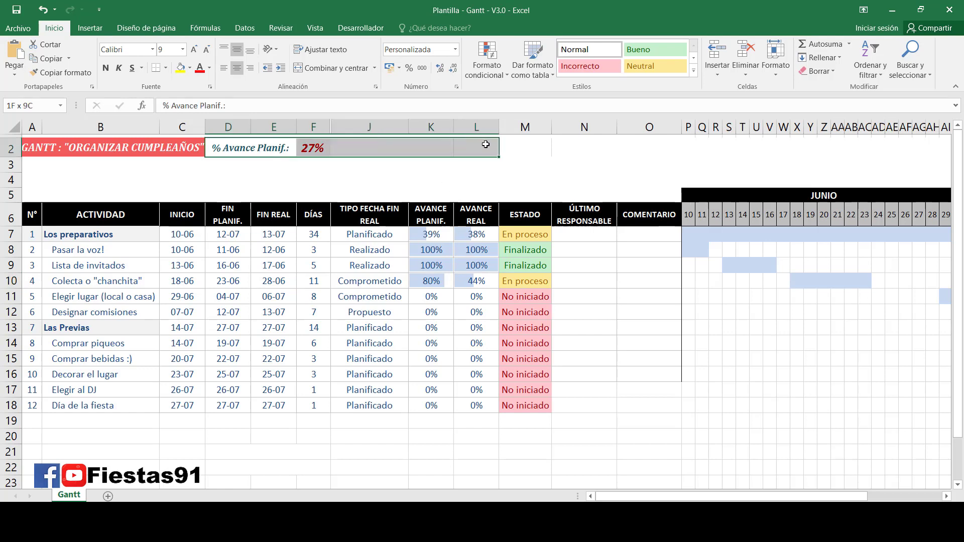
key(shift+Left)
key(shift+Left)
key(shift+Left)
key(shift+Left)
key(shift+Right)
key(shift+Right)
key(shift+Left)
key(shift+Left)
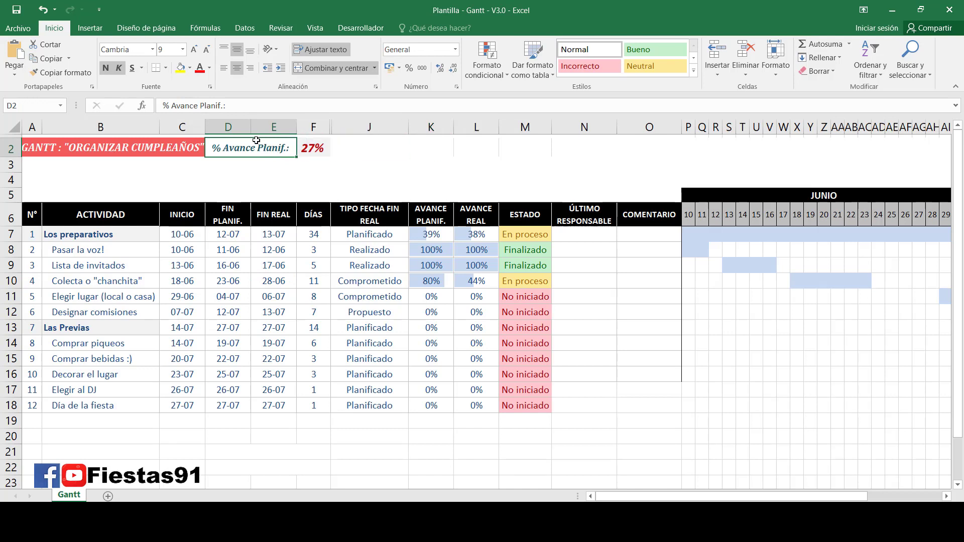
Copy the "% Avance Planif.:" label to K2, above the progress columns
drag(284, 147, 311, 150)
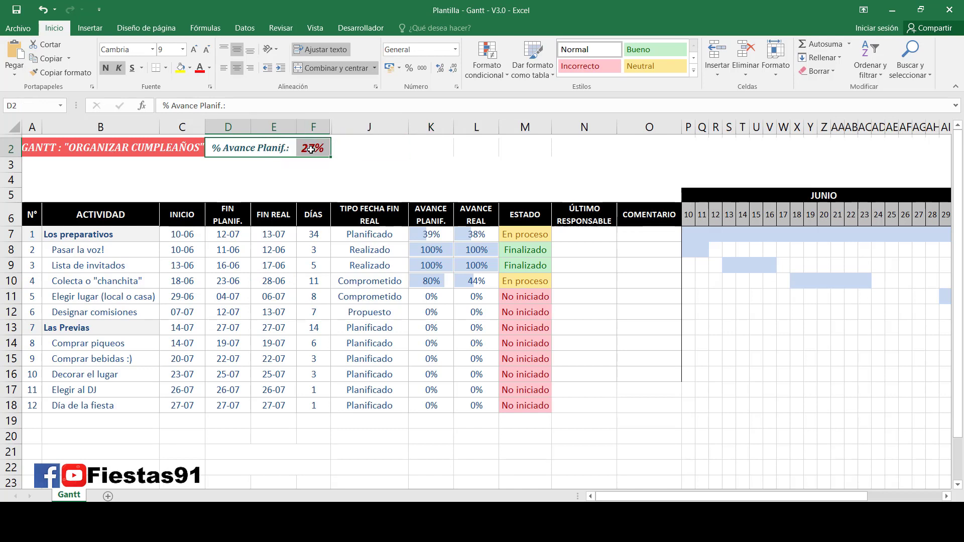
key(ctrl+c)
click(414, 150)
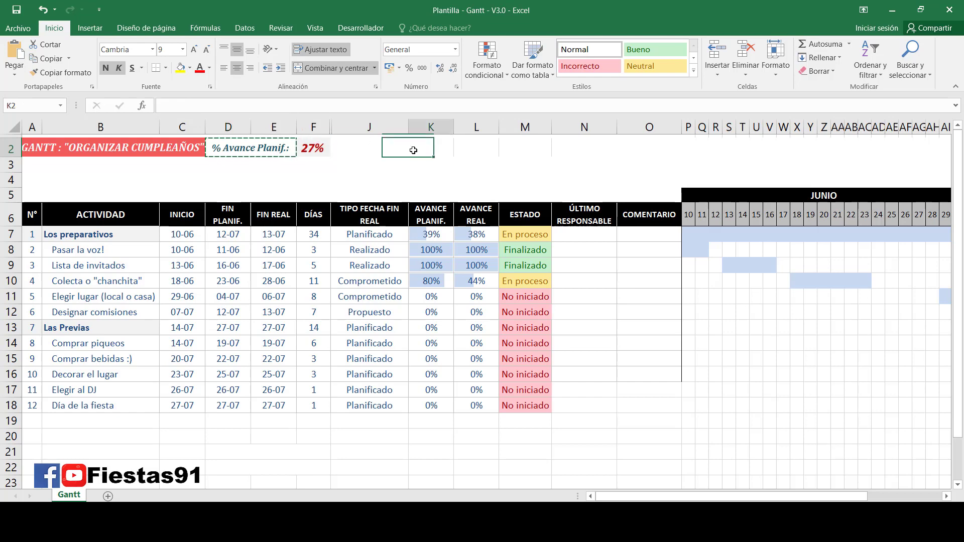
key(ctrl+v)
Copy the overall planned progress formula from F2 into M2, keeping its cell references the same
click(312, 147)
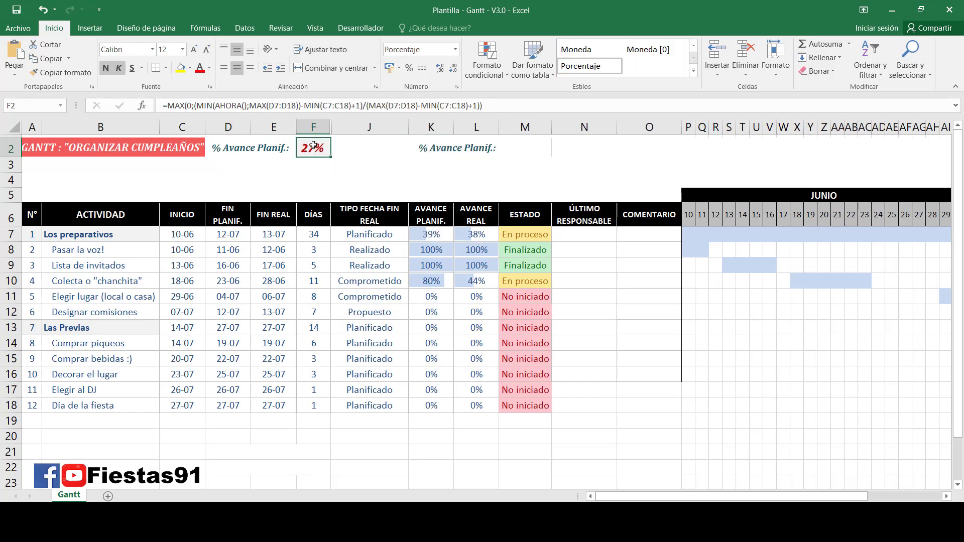
double_click(313, 146)
drag(47, 147, 641, 149)
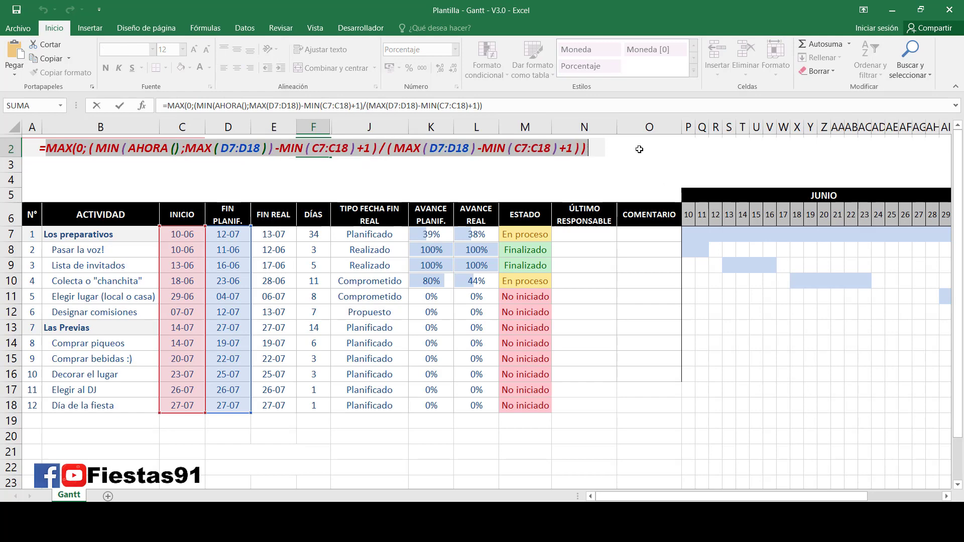
click(512, 146)
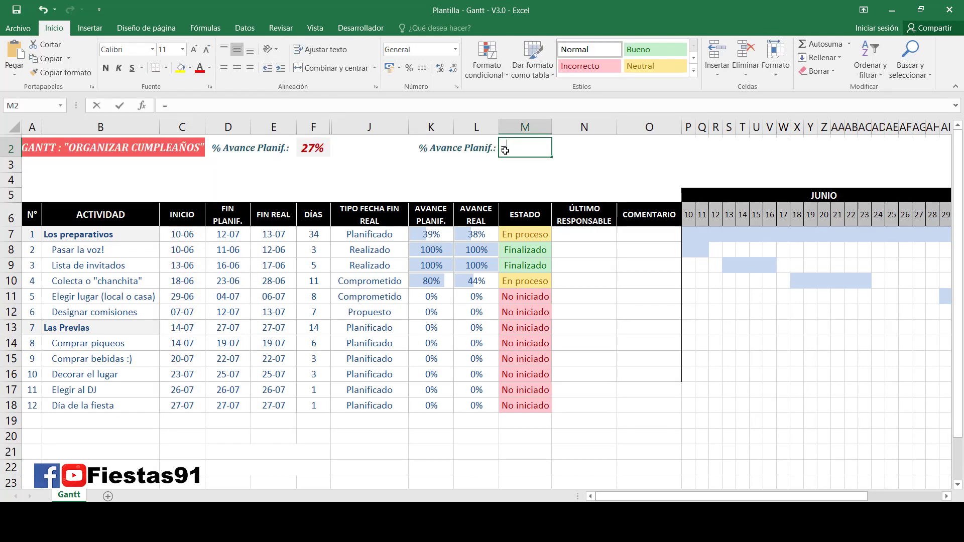
text(=)
key(ctrl+v)
key(ctrl+Return)
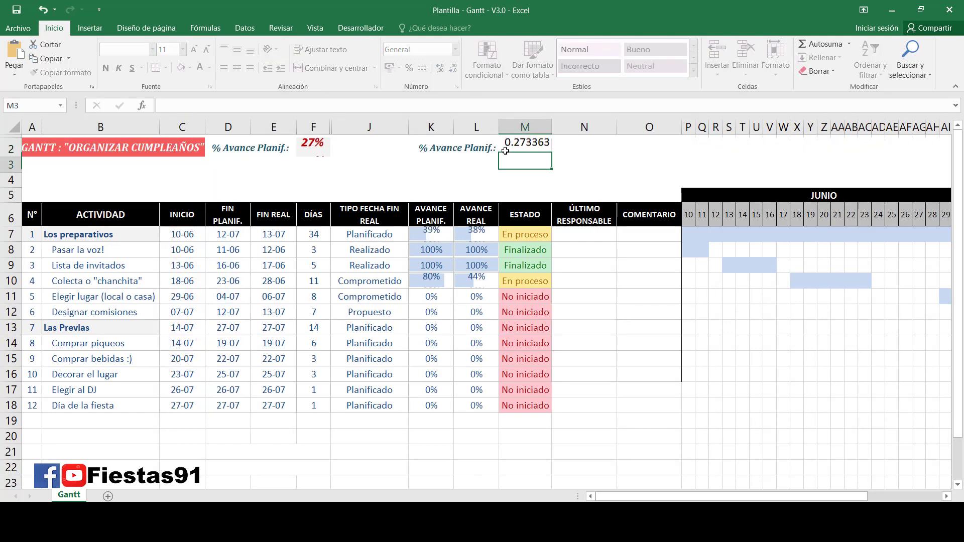
Change the end date range in the M2 progress formula to the FIN REAL dates E7:E18
key(F2)
mouse_move(245, 250)
mouse_down()
mouse_move(274, 251)
mouse_move(272, 236)
mouse_up()
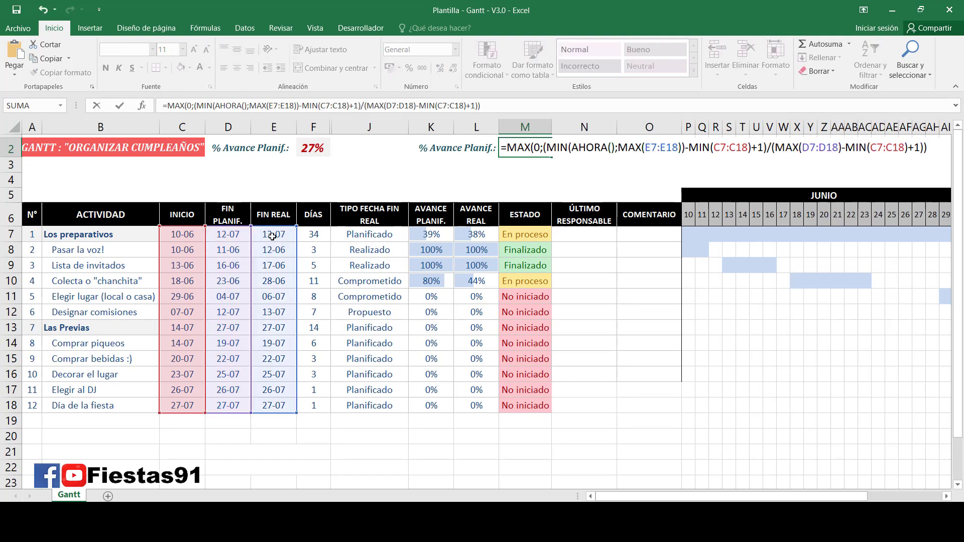
key(Return)
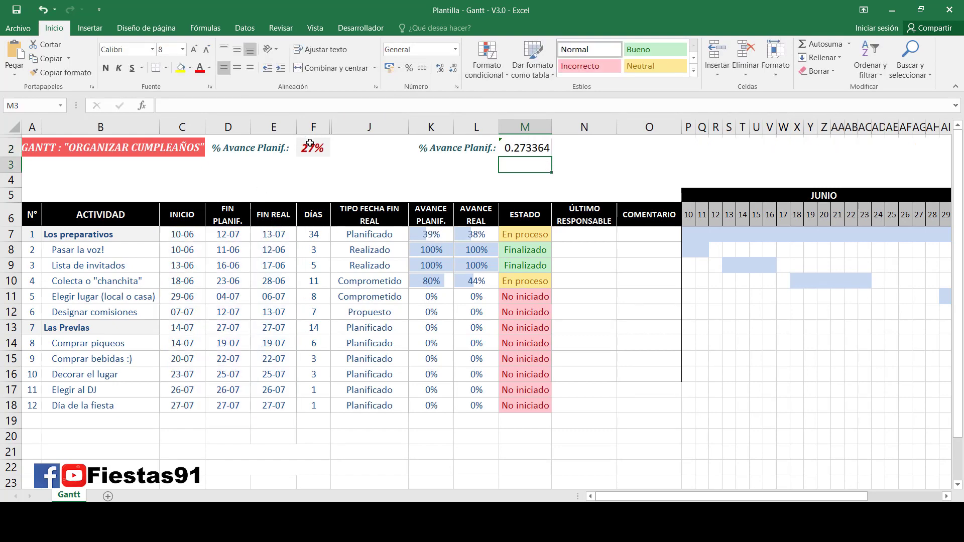
Copy the formatting of F2 onto M2 and ignore the formula error warning in M2
click(535, 146)
ctrl+click(310, 148)
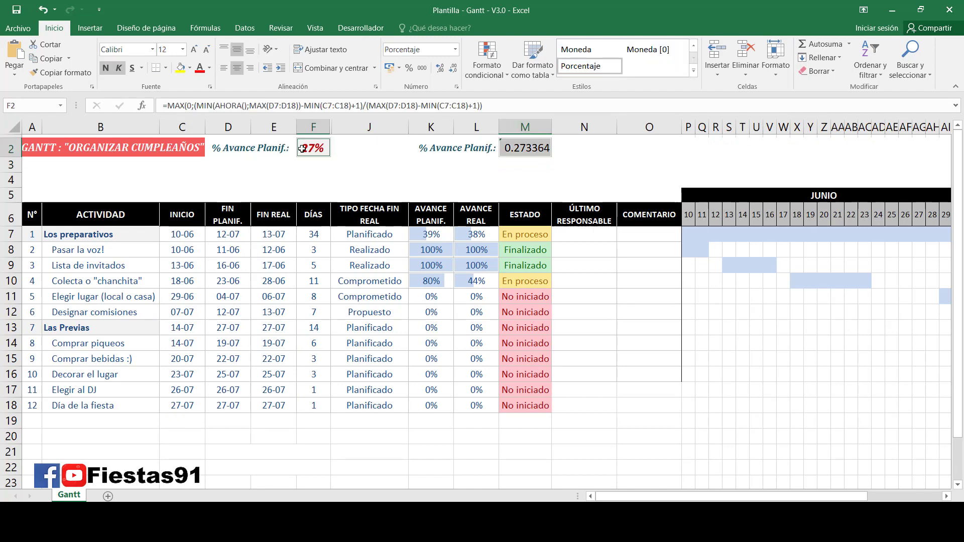
click(302, 149)
click(70, 74)
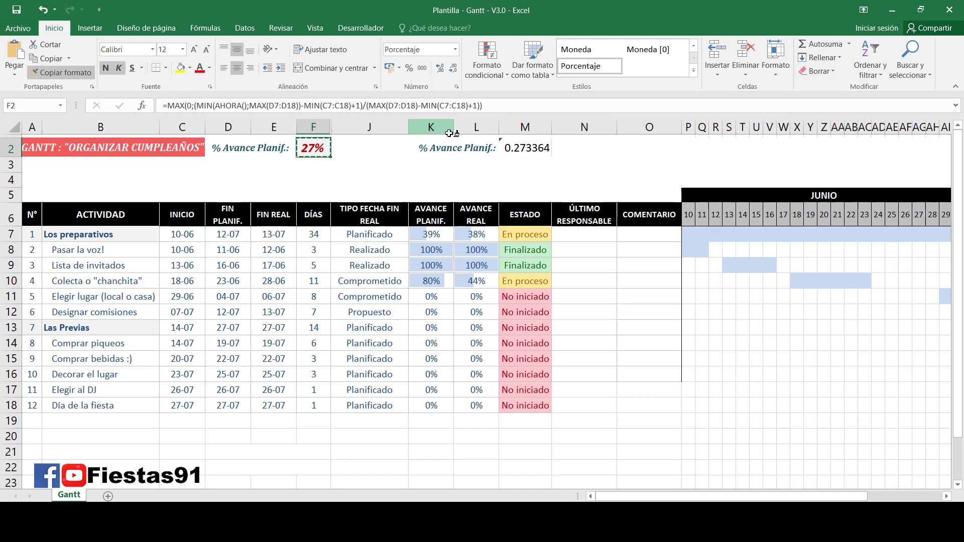
click(515, 149)
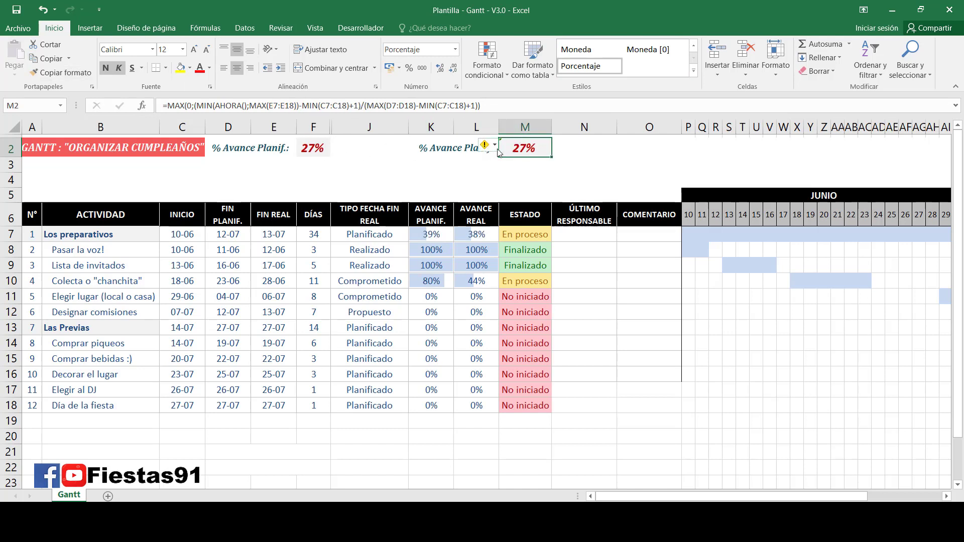
click(495, 145)
click(538, 176)
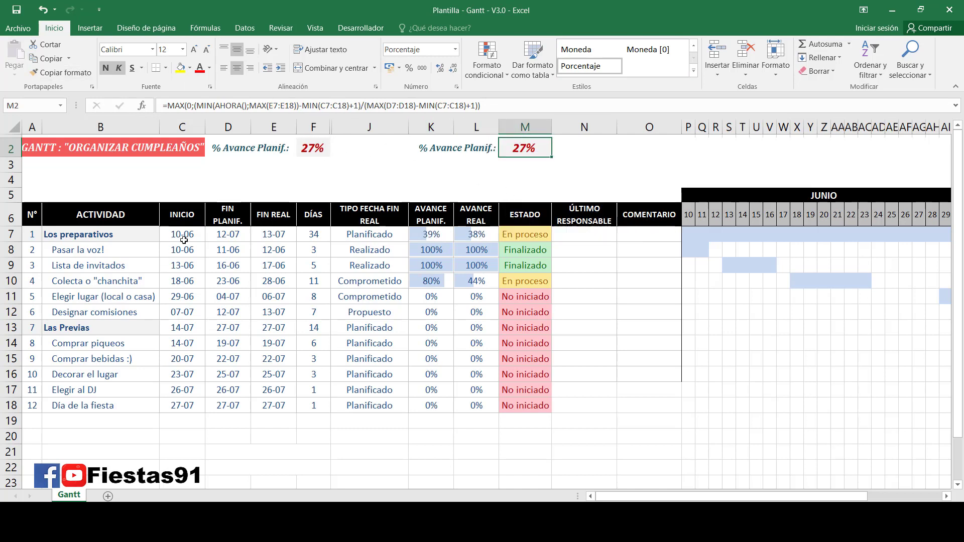
Examine the F2 progress formula and compare the planned and real end dates of "Día de la fiesta" in D18:E18
double_click(310, 154)
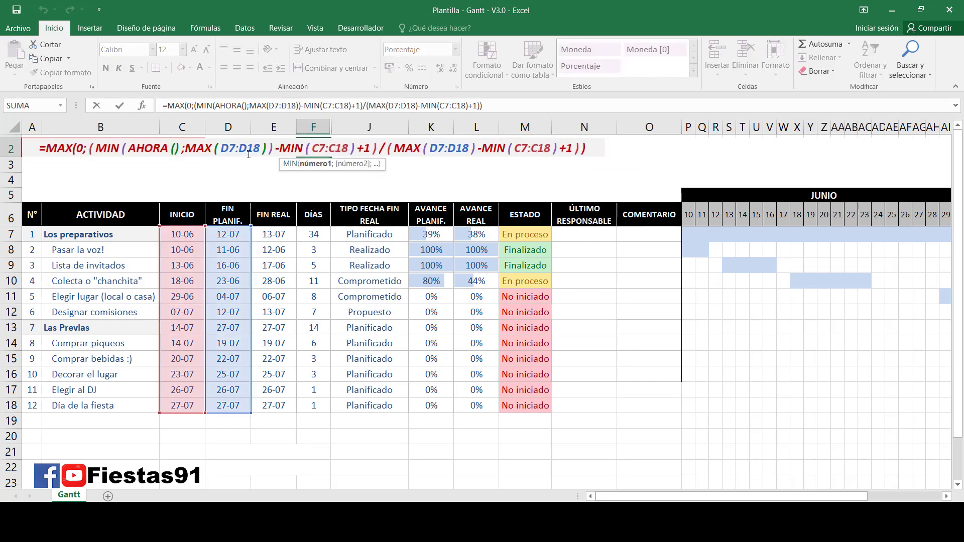
drag(213, 148, 185, 148)
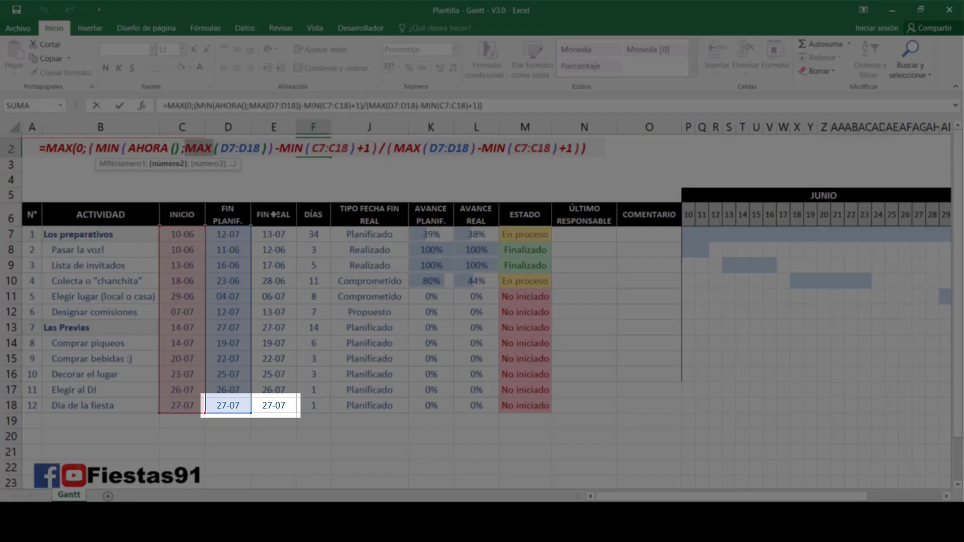
key(Escape)
drag(229, 405, 266, 404)
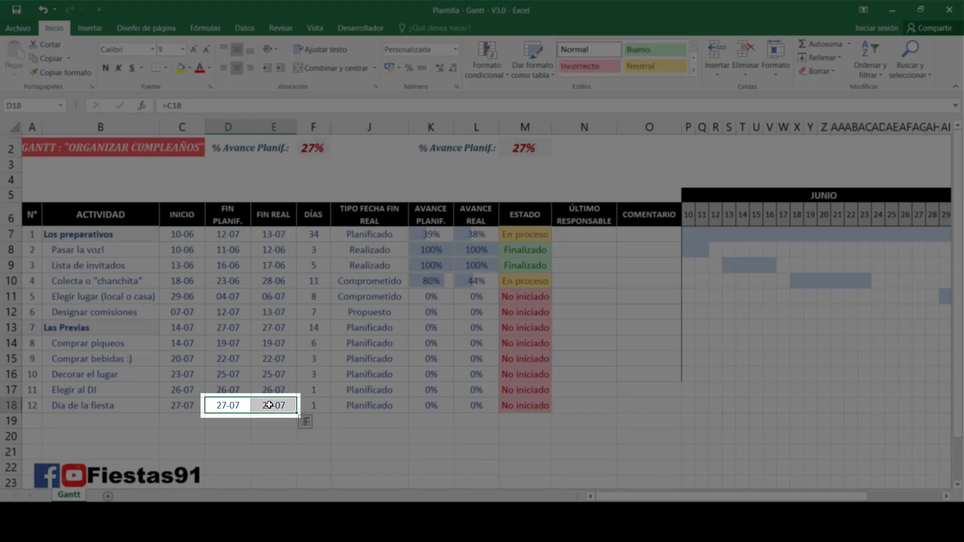
click(457, 148)
click(314, 147)
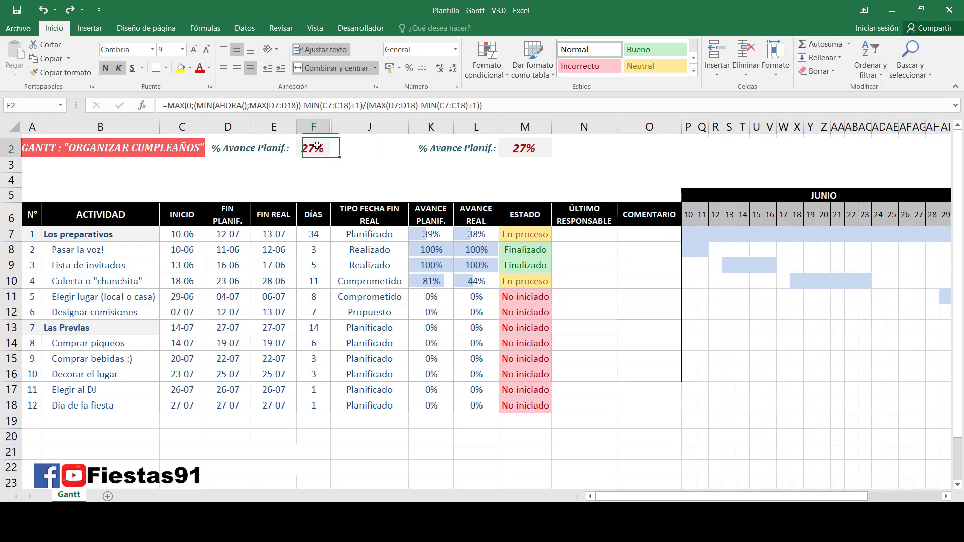
double_click(318, 148)
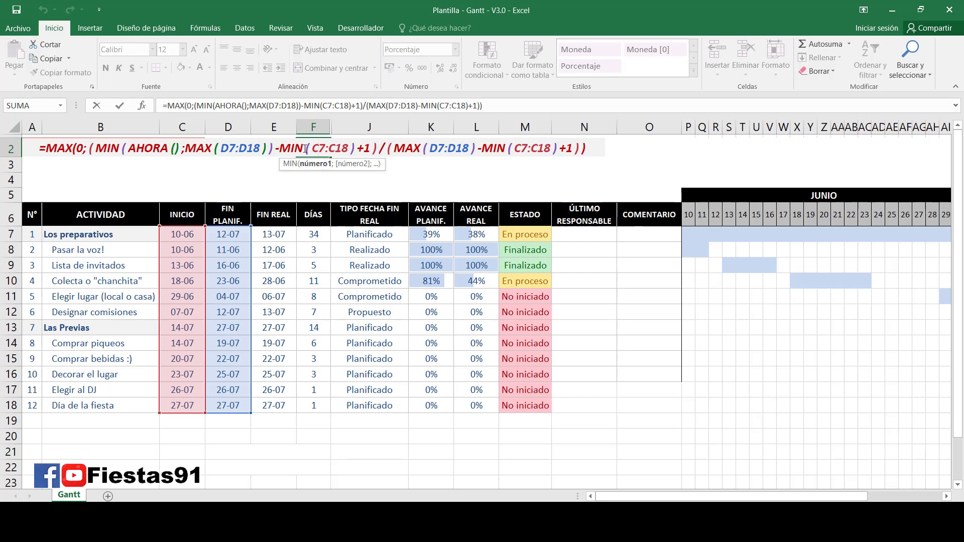
key(Escape)
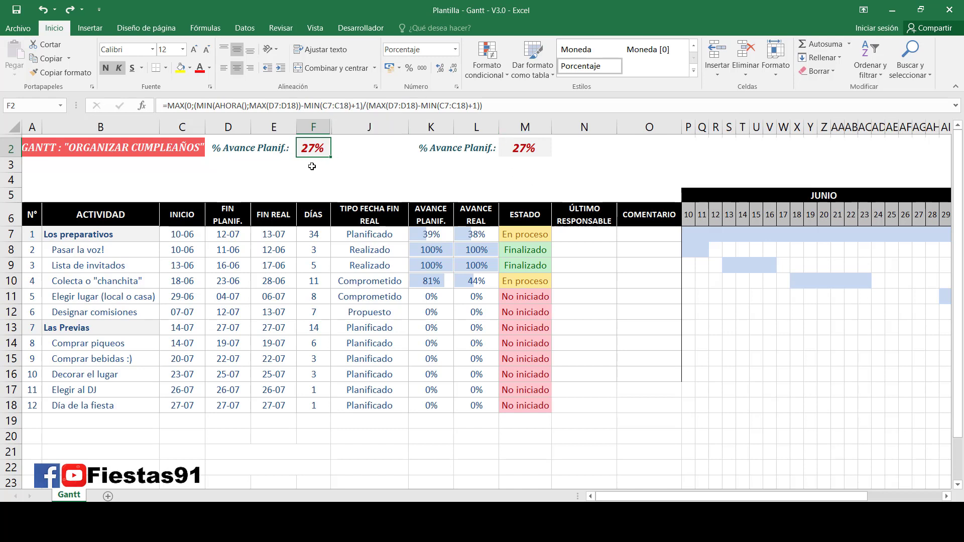
Change the K2 label to "% Avance Real:"
double_click(461, 148)
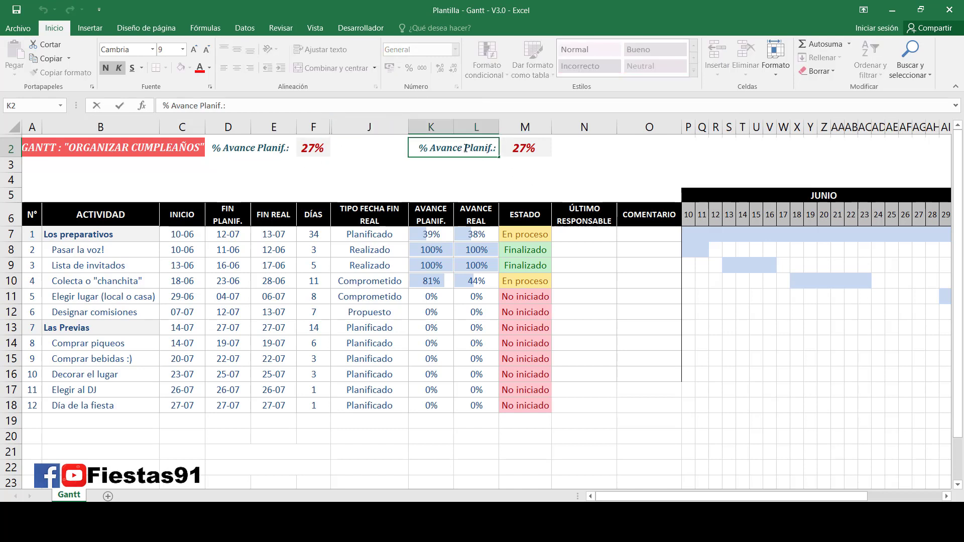
drag(463, 148, 491, 146)
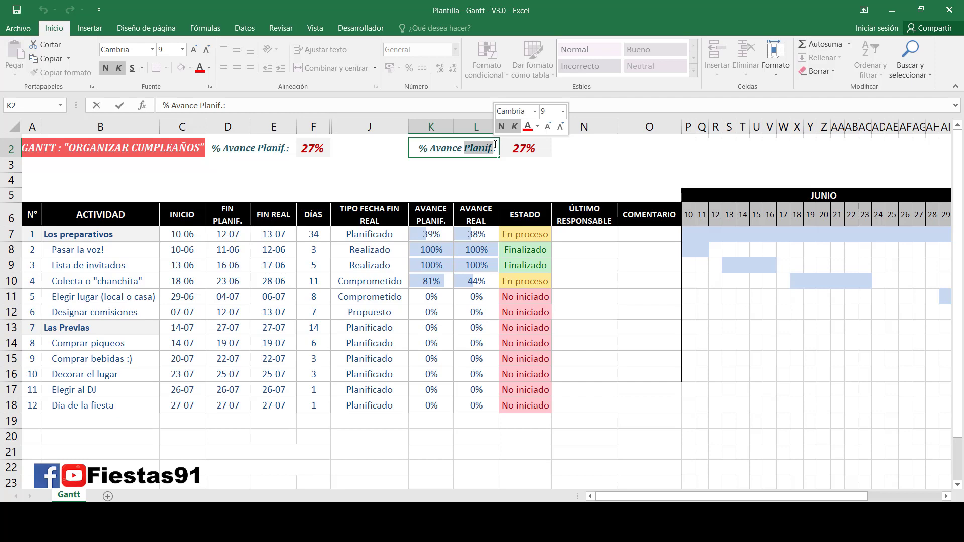
text(Real)
key(Return)
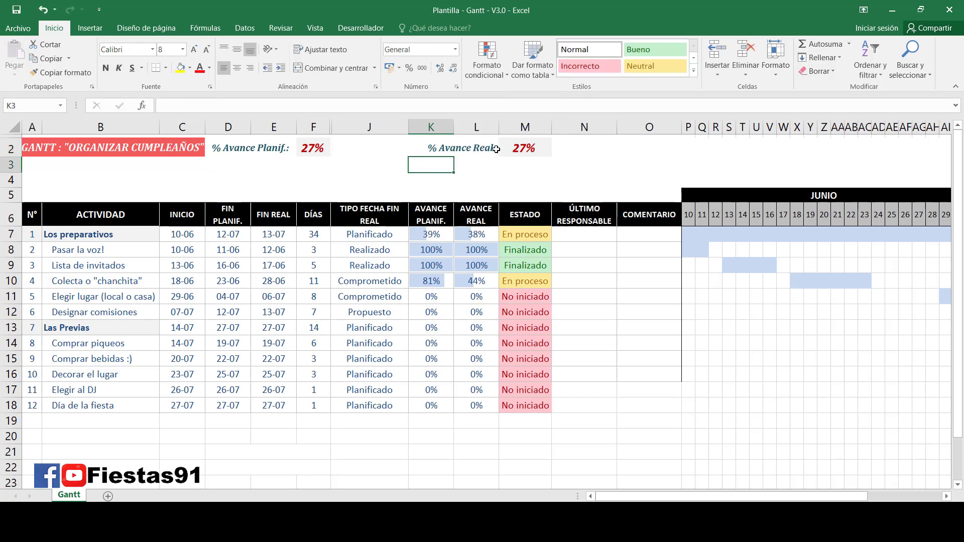
Replace the F2 formula with the weighted sum =SUMAPRODUCTO(K7:K18;F7:F18), using planned progress and days
click(316, 148)
double_click(317, 148)
key(Escape)
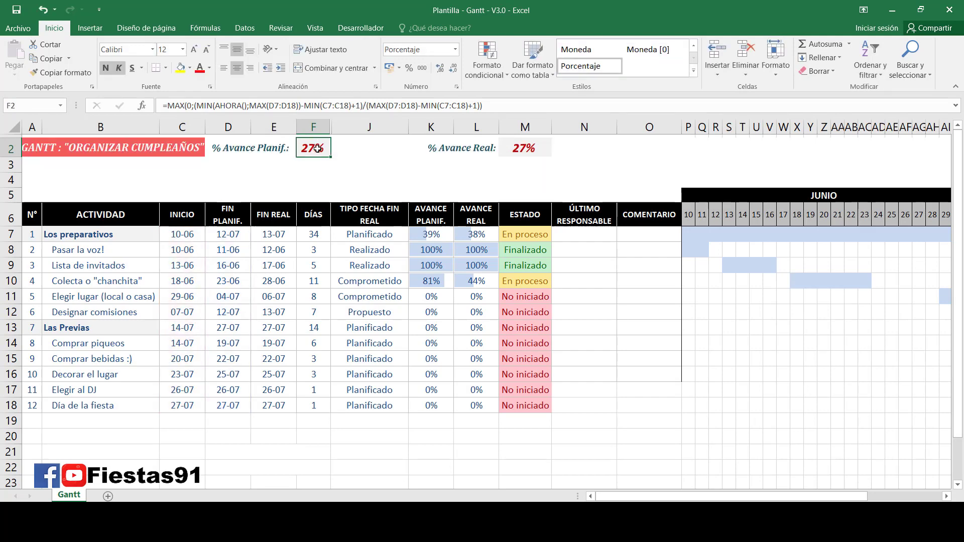
text(=suma)
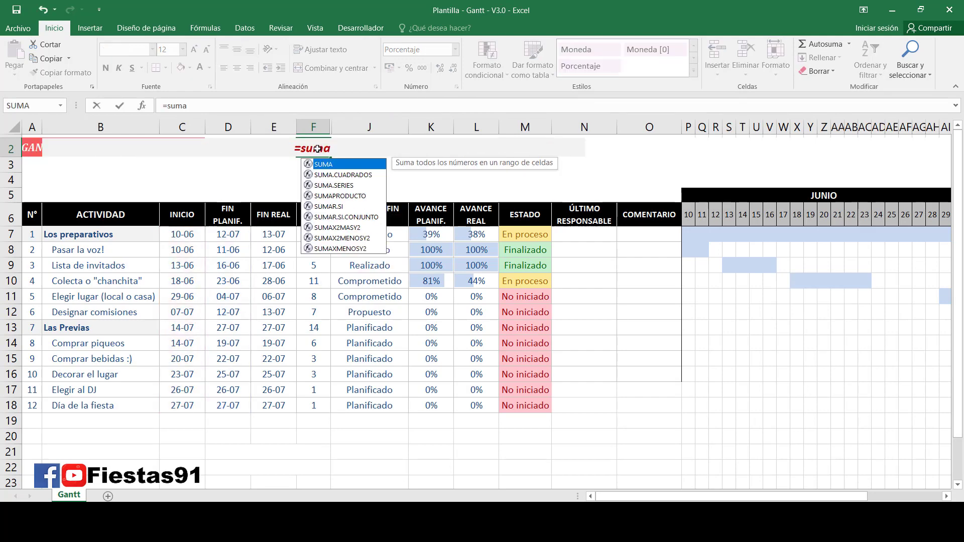
double_click(348, 196)
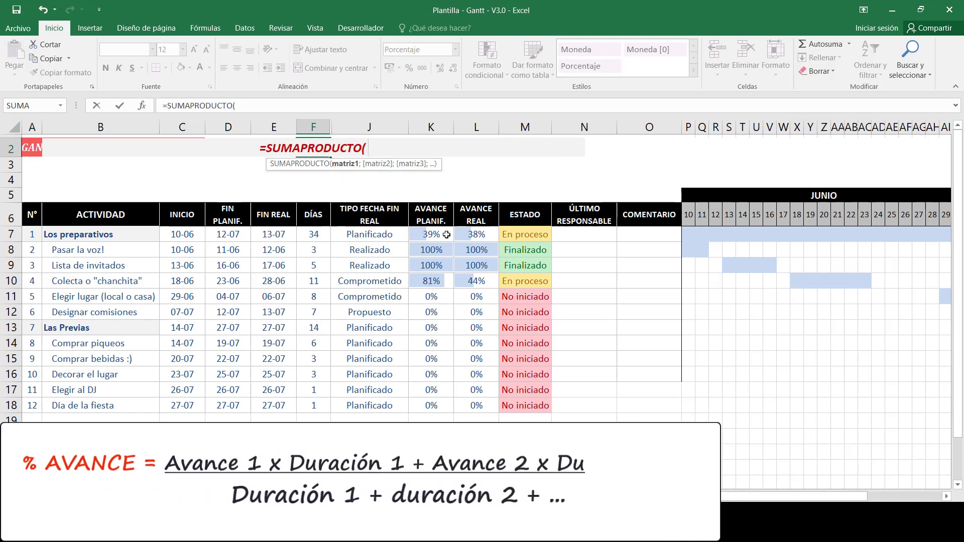
drag(429, 234, 426, 402)
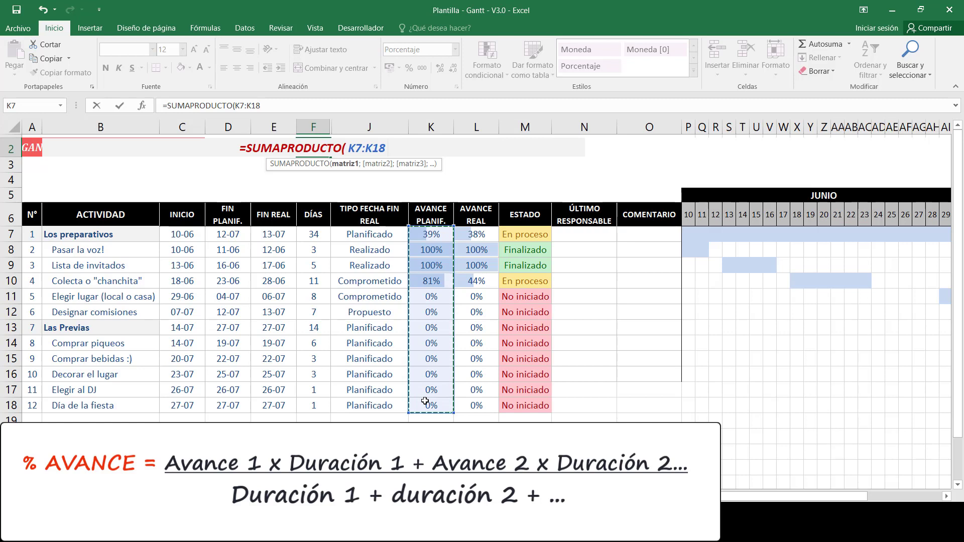
text(;)
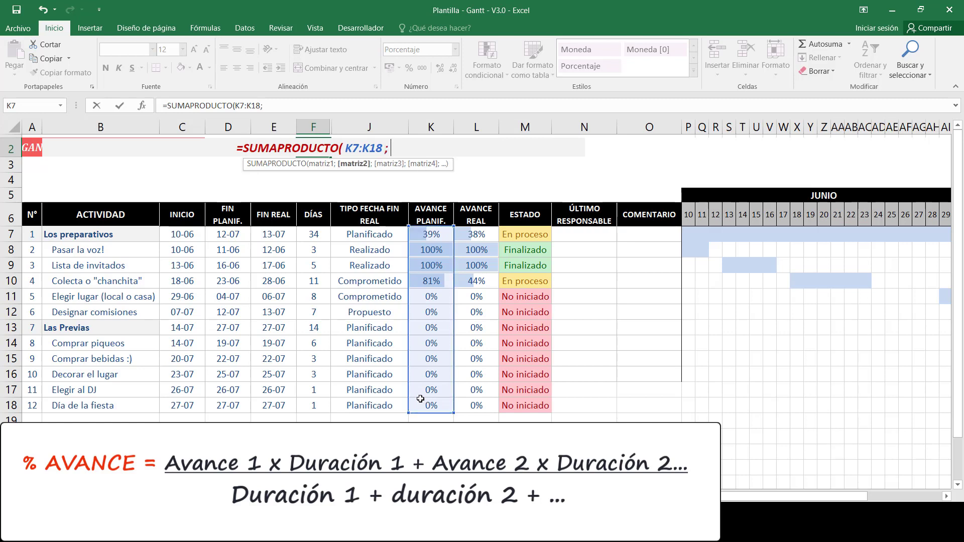
drag(314, 234, 318, 402)
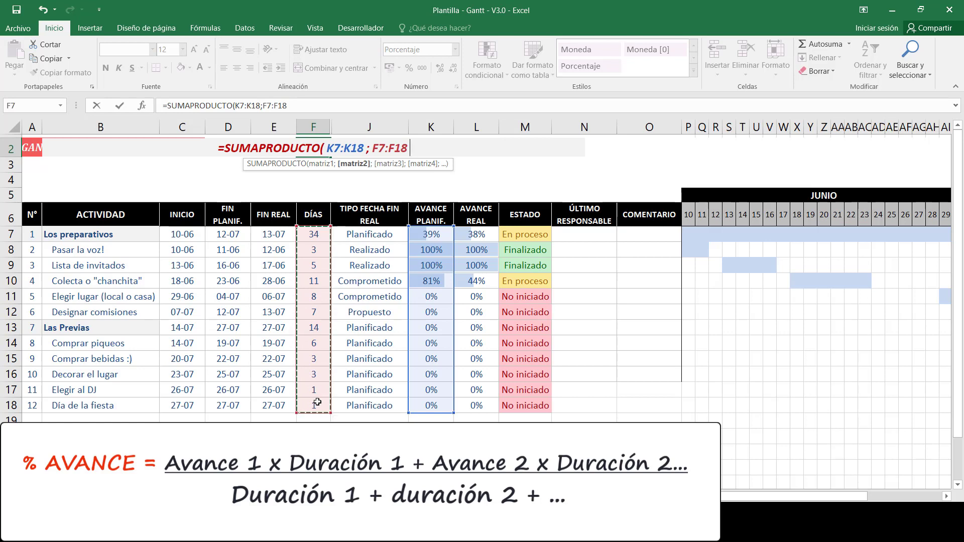
text())
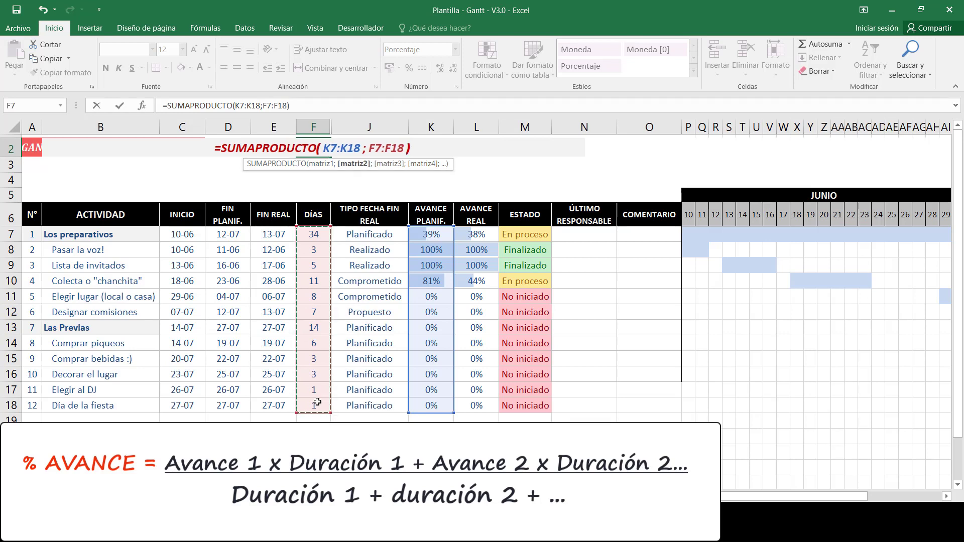
Divide the F2 weighted sum by SUMA(F7:F18) and ignore the cell's formula error warning
text(/)
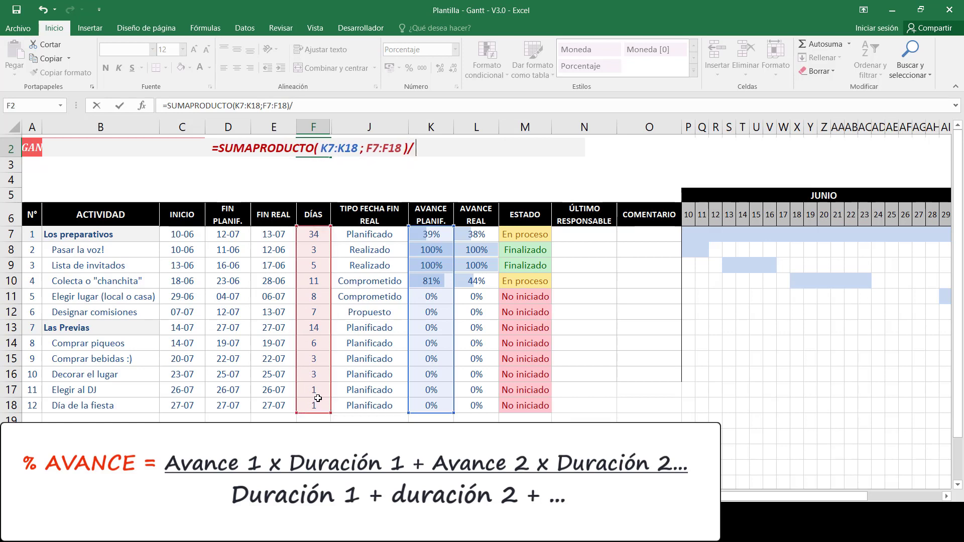
text(suma)
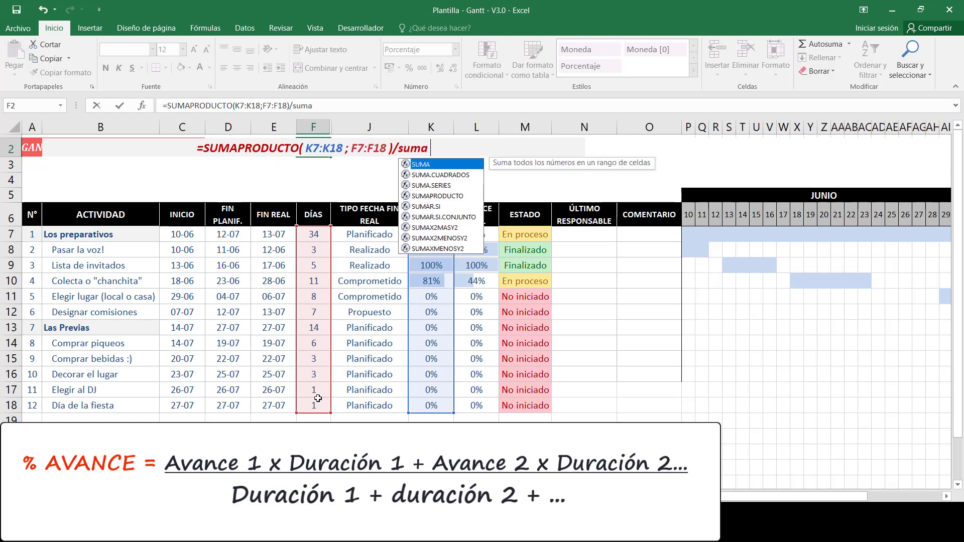
text(()
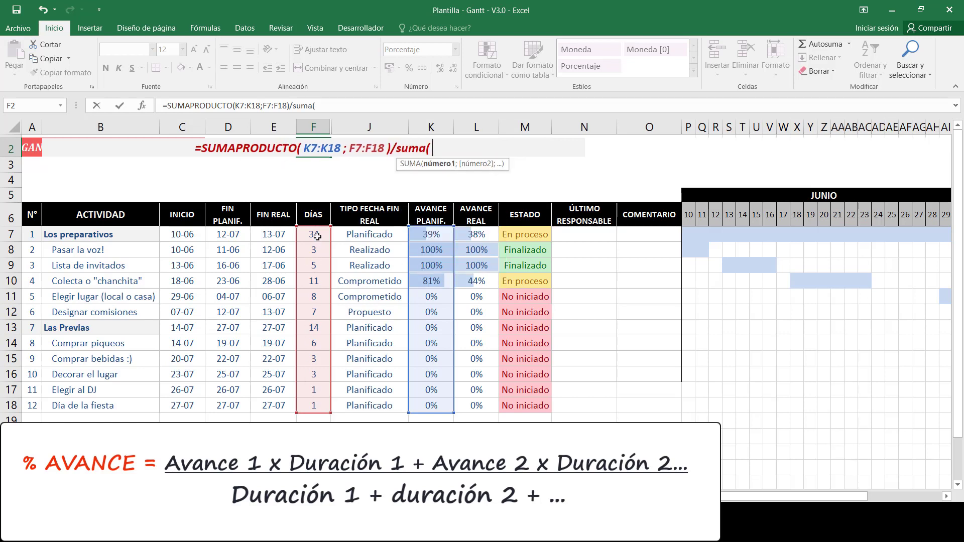
drag(318, 236, 317, 404)
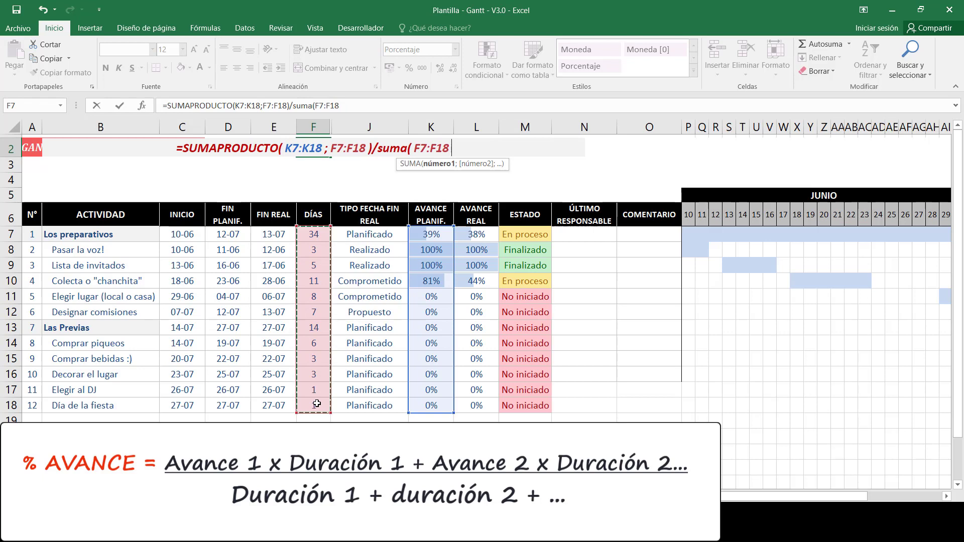
text())
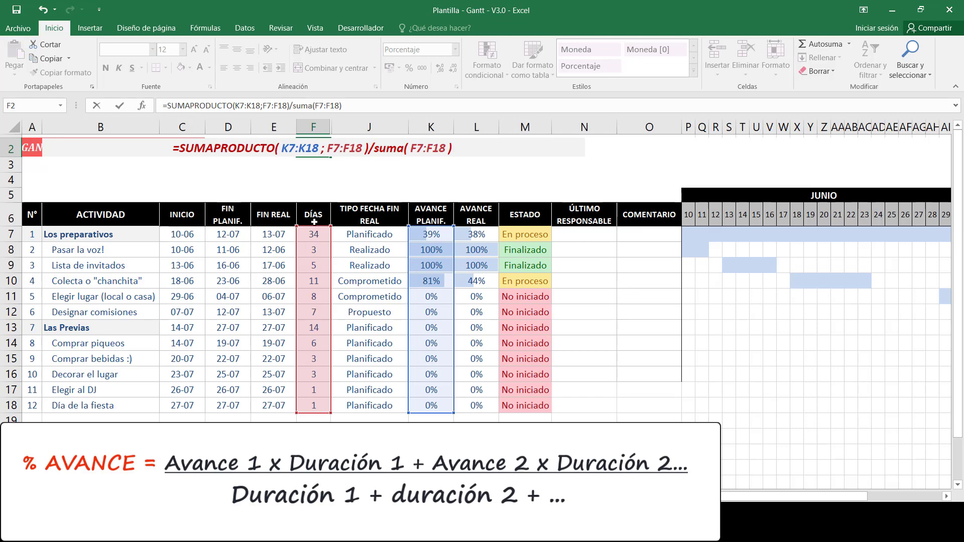
key(Return)
click(317, 143)
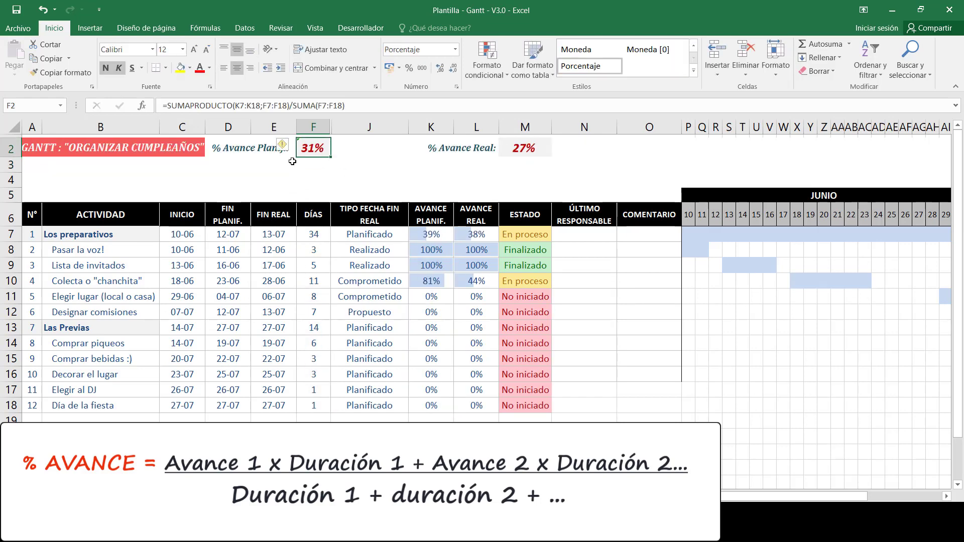
click(284, 146)
click(303, 203)
Replace the M2 formula with the one from F2, =SUMAPRODUCTO(K7:K18;F7:F18)/SUMA(F7:F18), keeping its references unchanged
click(519, 147)
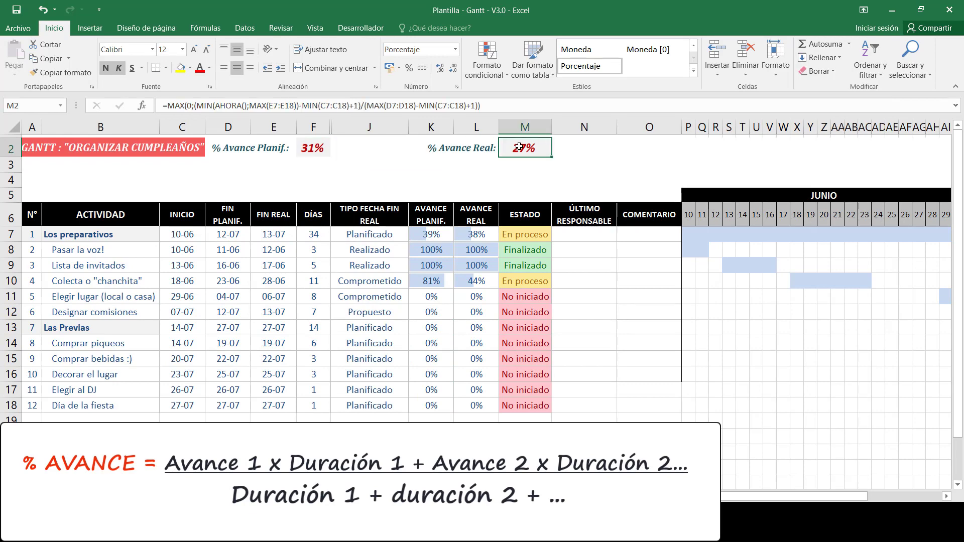
double_click(320, 147)
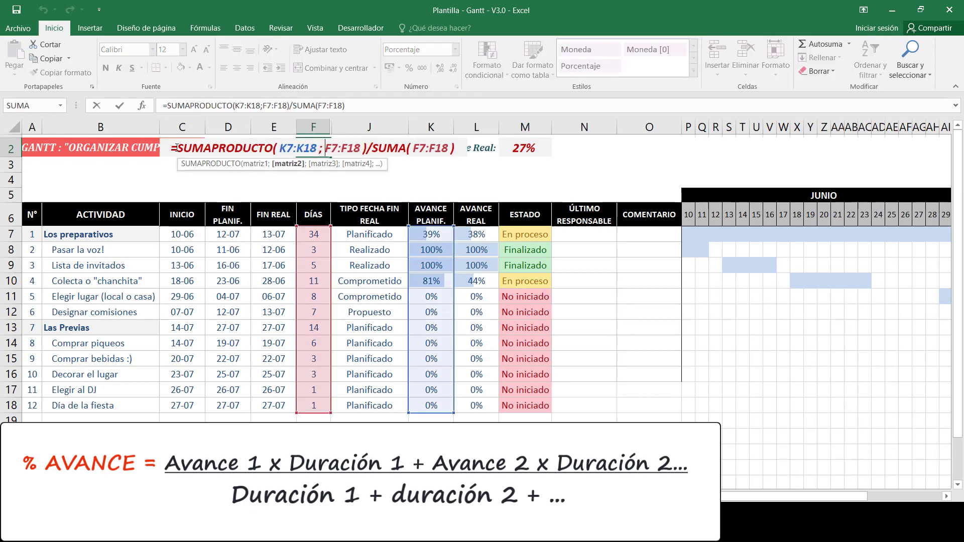
click(517, 149)
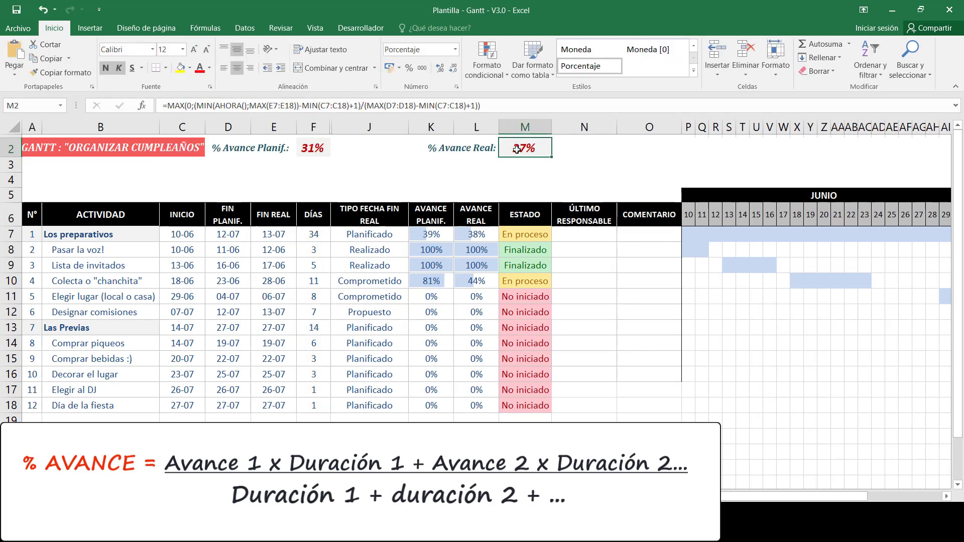
text(=)
text(SUMAPRODUCTO(K7:K18;F7:F18)/SUMA(F7:F18))
key(Return)
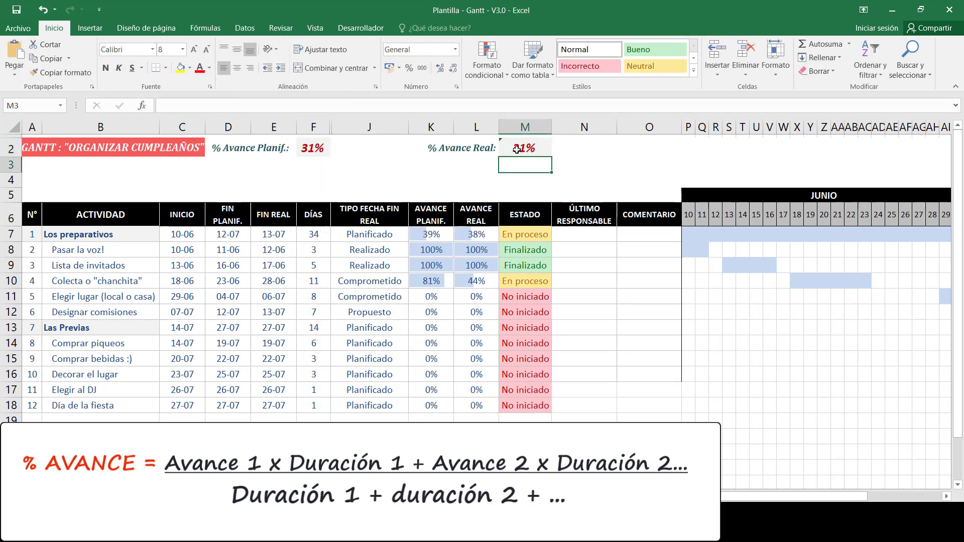
Change the progress range in the M2 formula to the AVANCE REAL cells L7:L18 and check it against F2
click(517, 150)
double_click(517, 150)
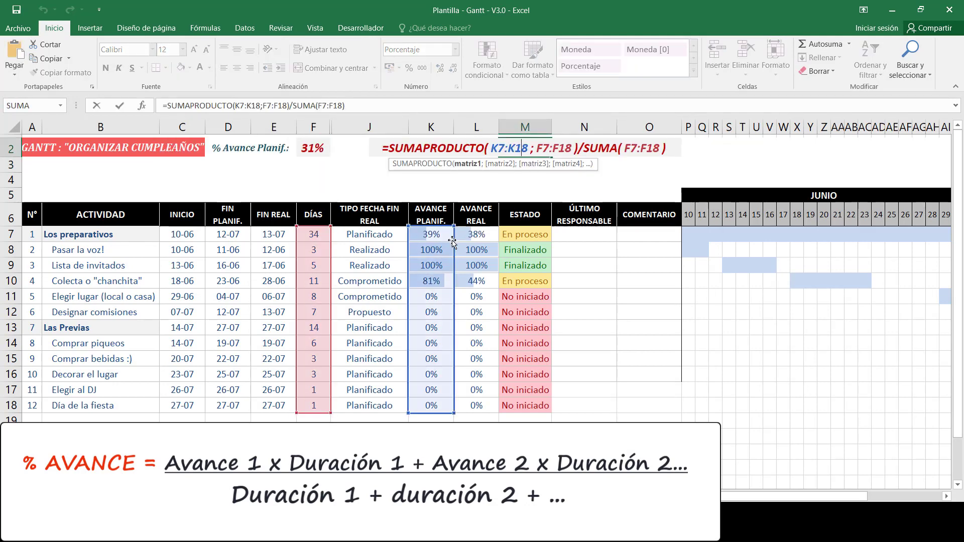
drag(453, 240, 472, 243)
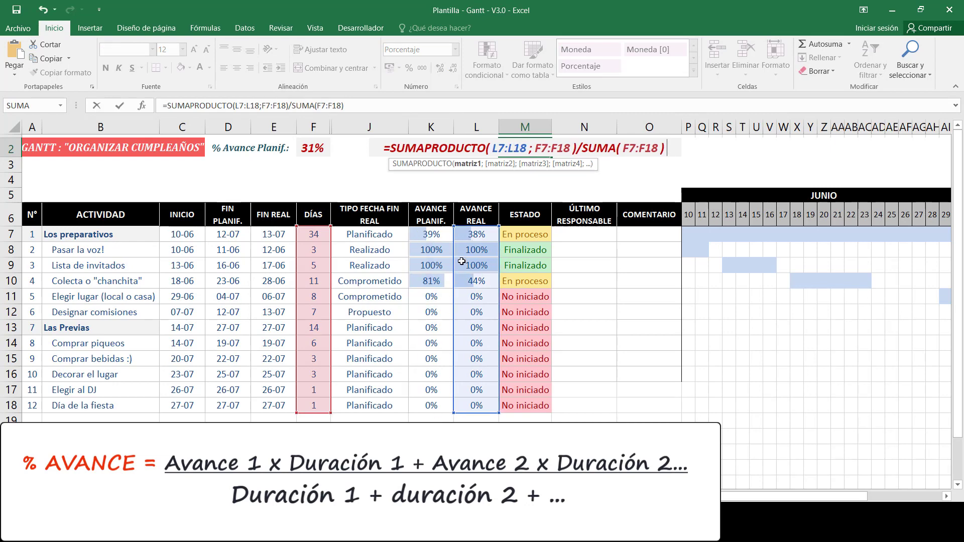
key(Return)
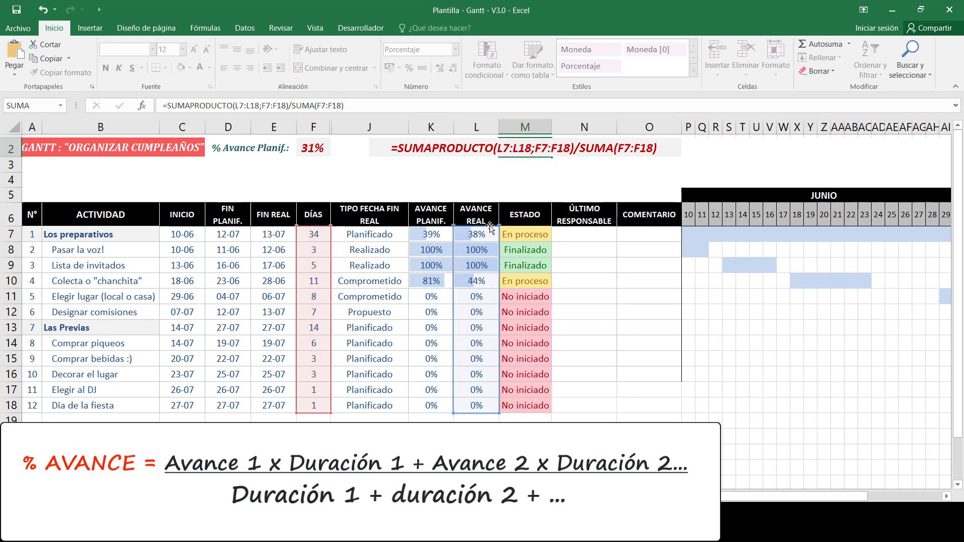
click(316, 148)
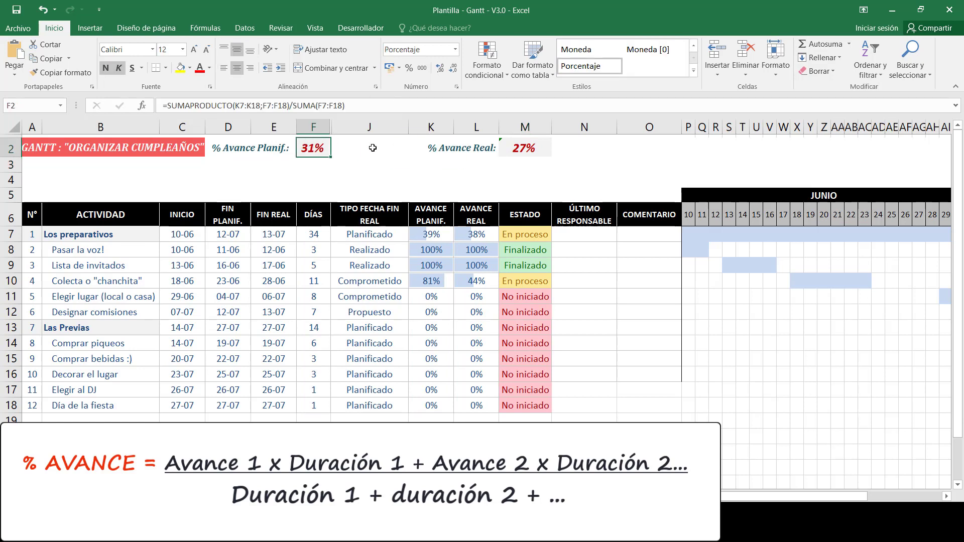
click(509, 145)
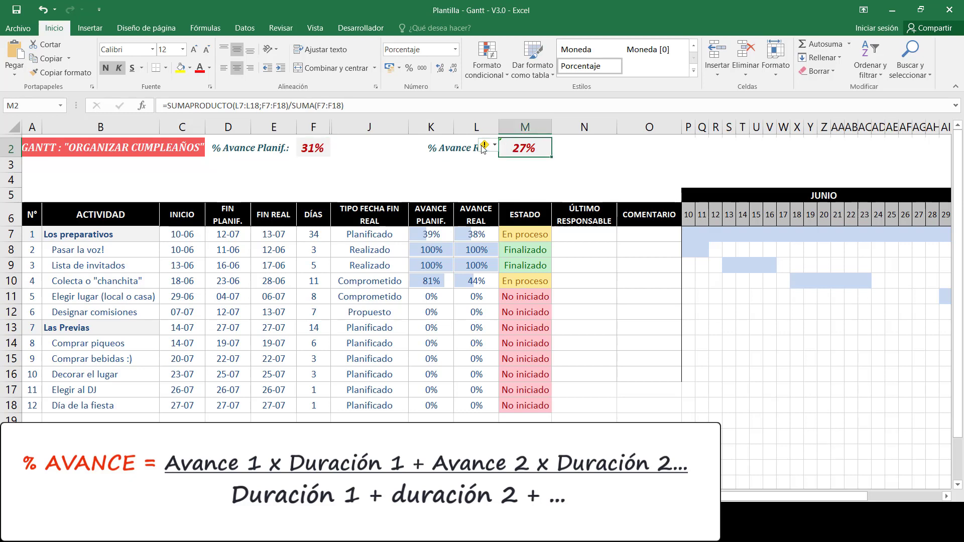
Ignore the formula error warning on the overall real progress cell M2
click(486, 146)
click(483, 201)
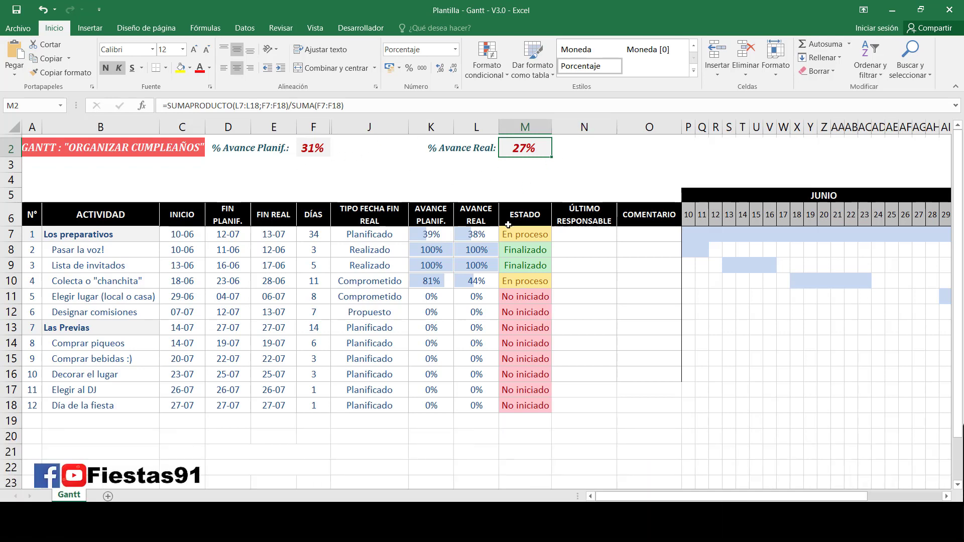
click(575, 313)
click(302, 280)
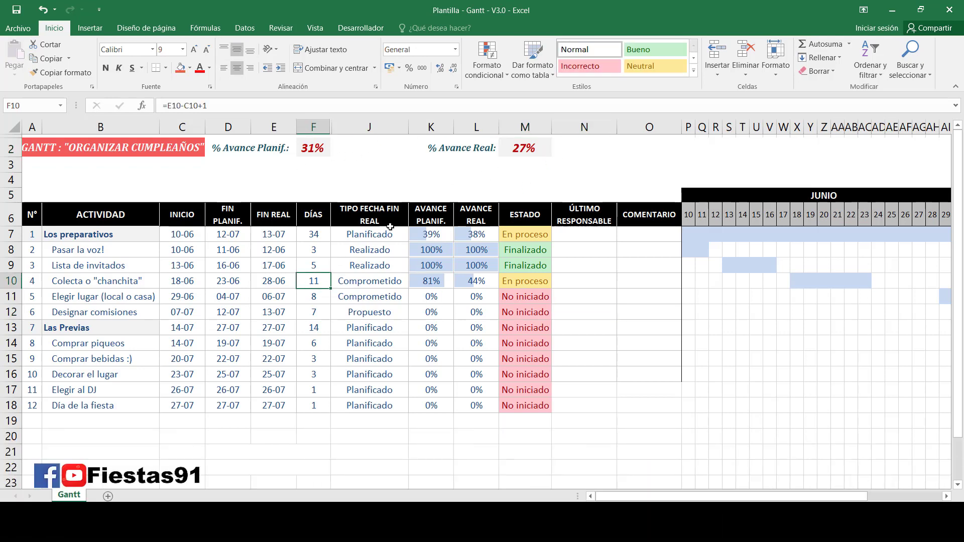
Insert two blank columns before ESTADO and move the overall real progress percentage back to M2, beside its label
click(516, 126)
right_click(517, 127)
click(537, 215)
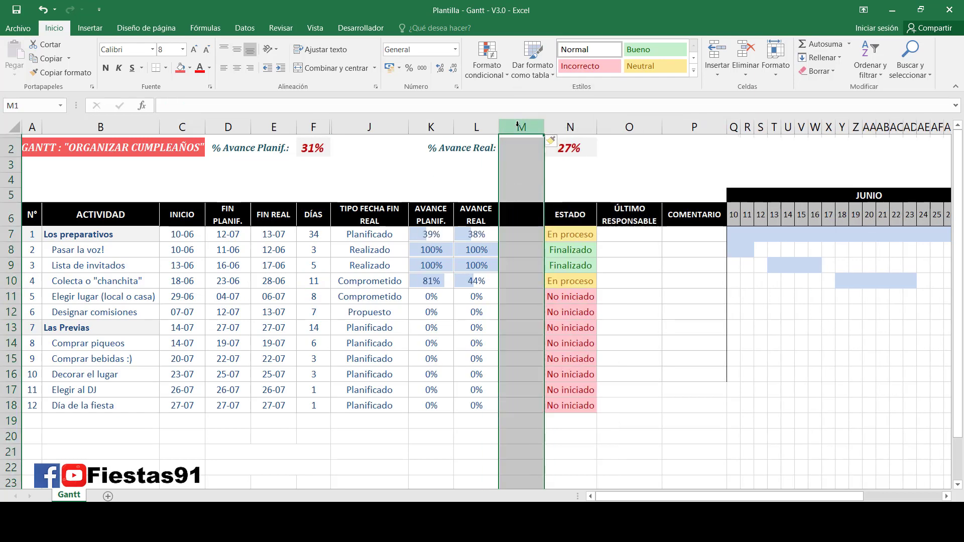
right_click(518, 126)
click(532, 213)
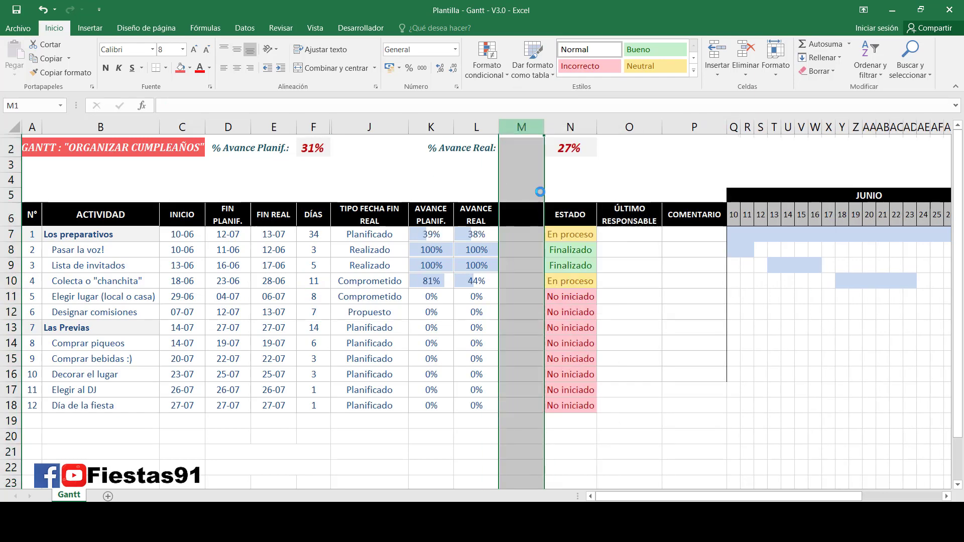
click(601, 151)
drag(602, 157, 512, 157)
Enter the headers DÍAS in M6 and % RETRASO in N6 for the two new columns
click(507, 213)
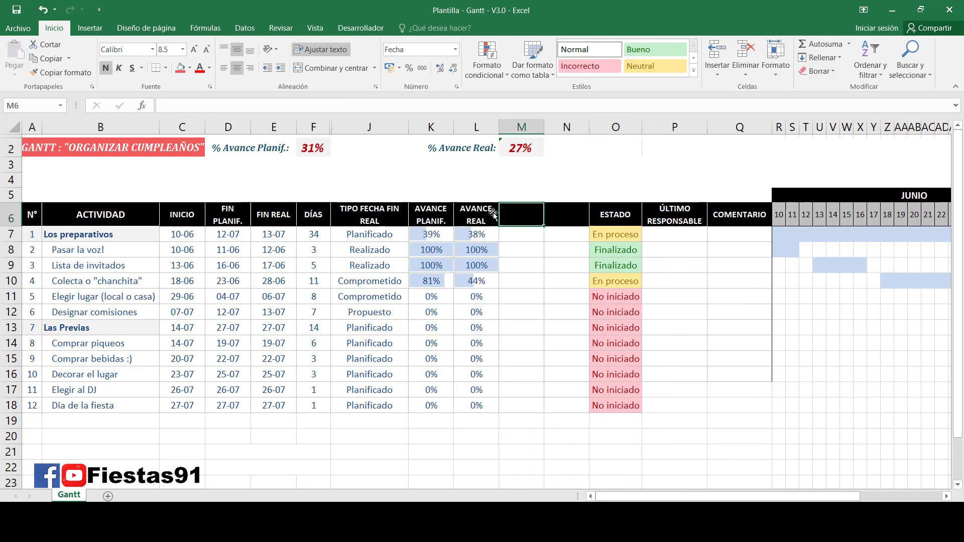
text(DÍAS)
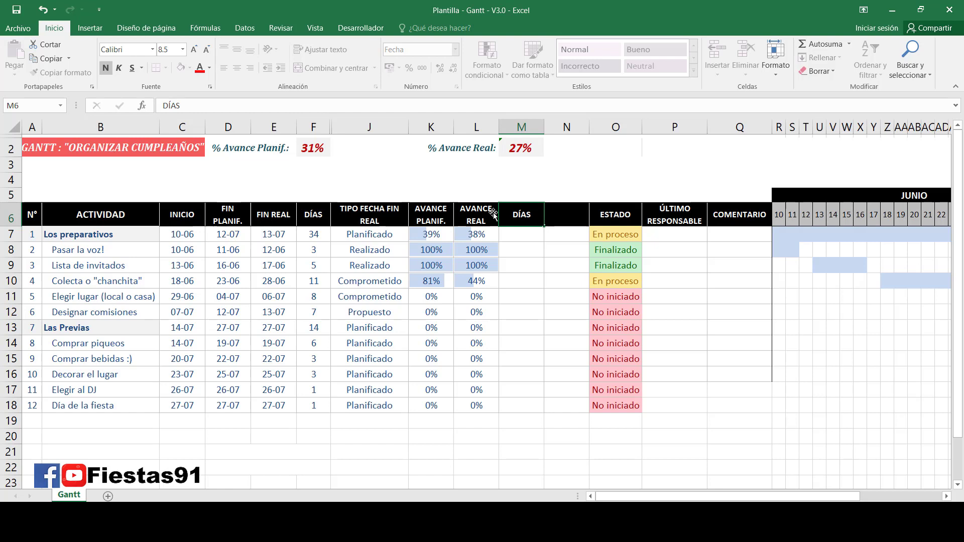
key(Tab)
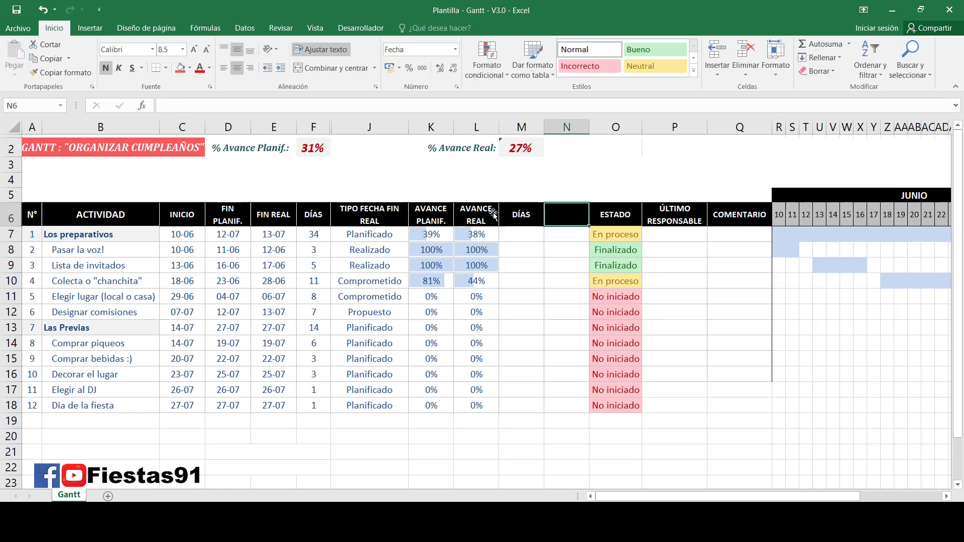
text(%)
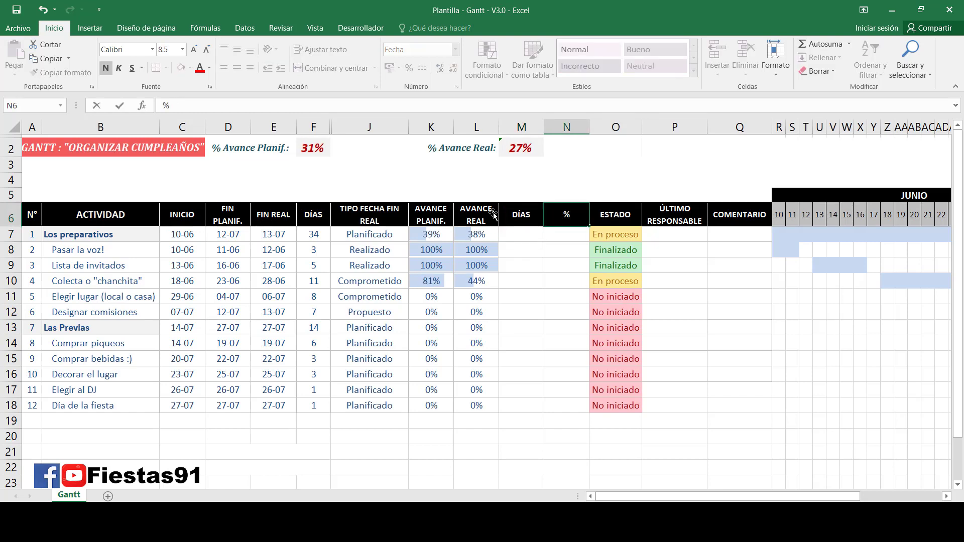
text( RETRASO)
key(Down)
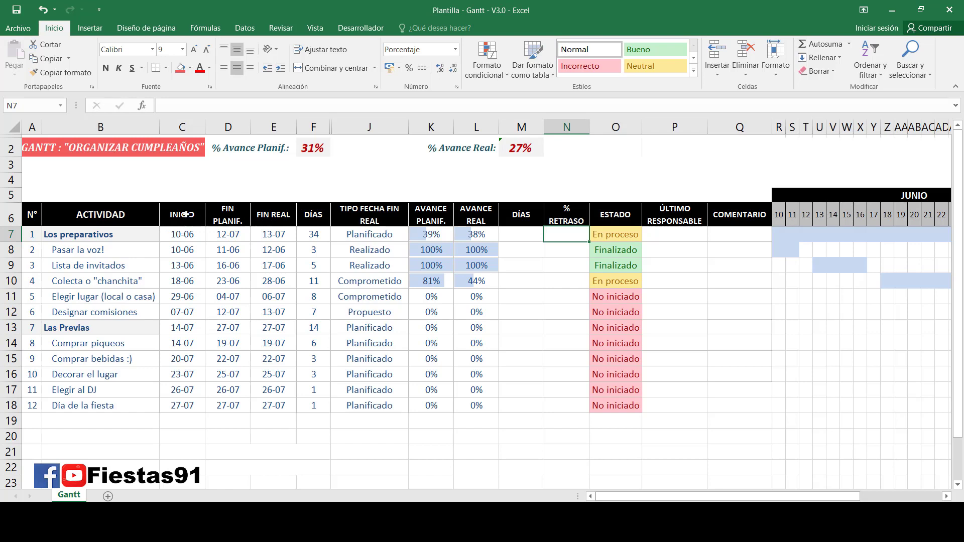
Examine the INICIO, FIN PLANIF. and FIN REAL columns, the E8 end-date formula, and the empty delay and ÚLTIMO RESPONSABLE columns
drag(186, 214, 187, 403)
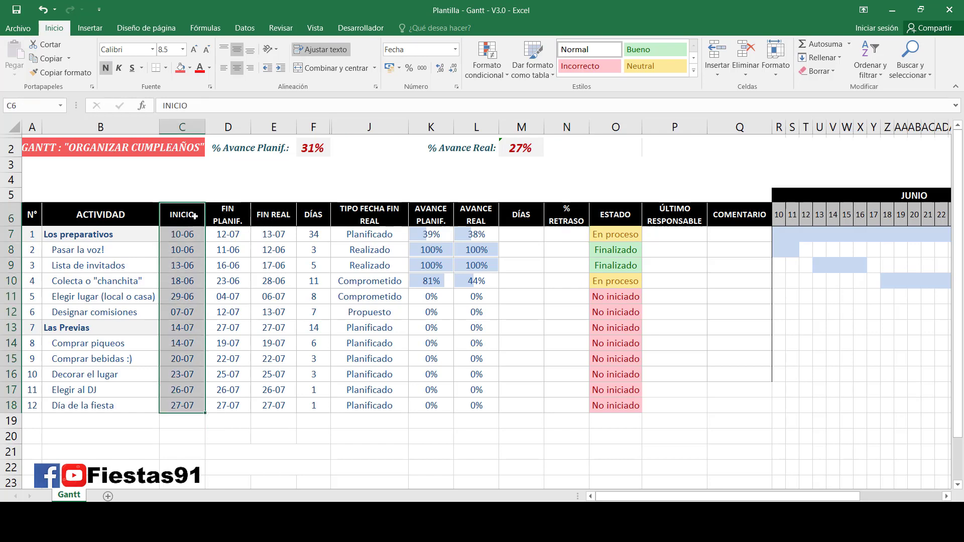
drag(214, 217, 234, 392)
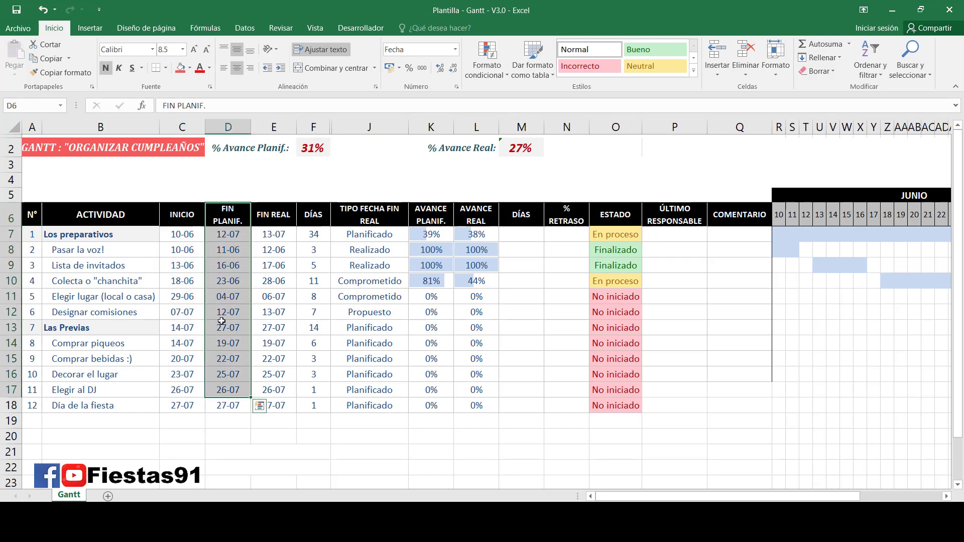
drag(266, 215, 263, 406)
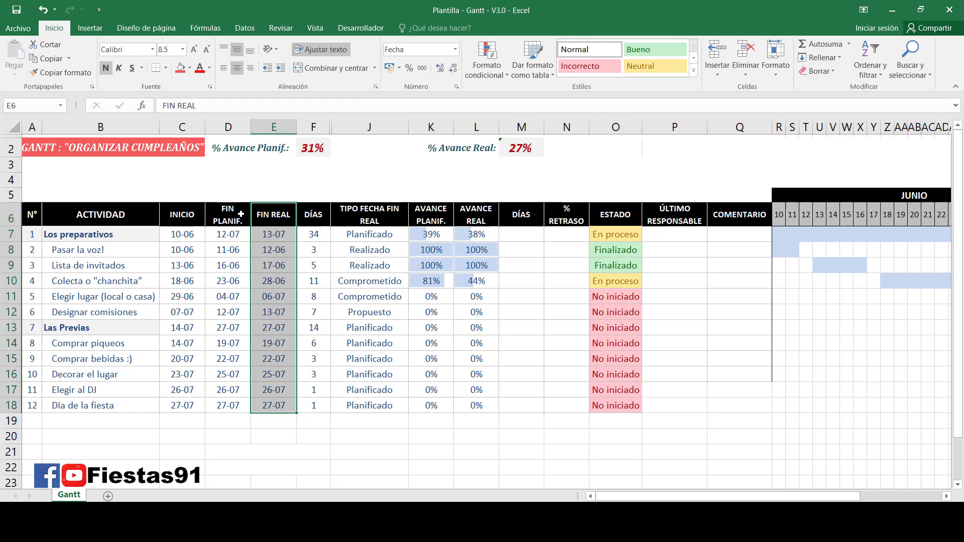
click(262, 215)
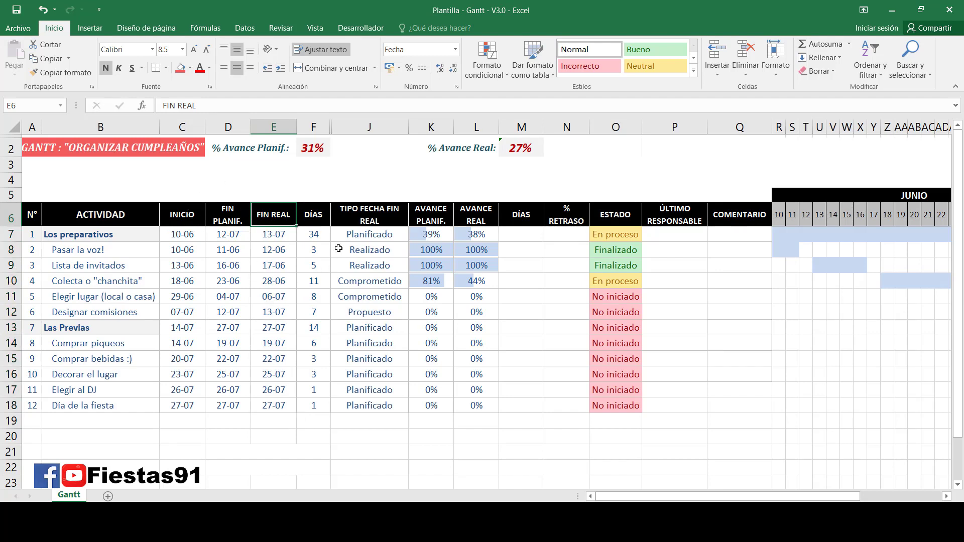
click(275, 250)
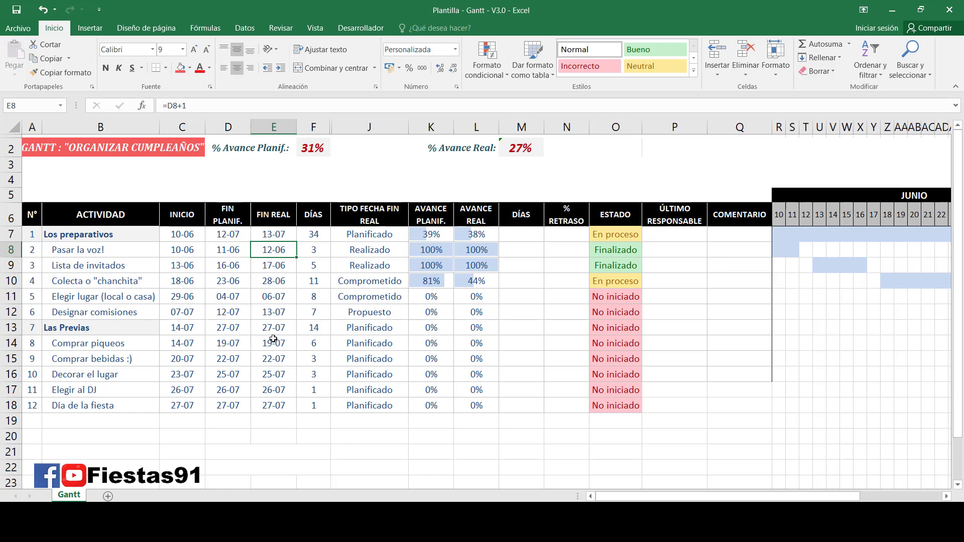
drag(553, 234, 525, 406)
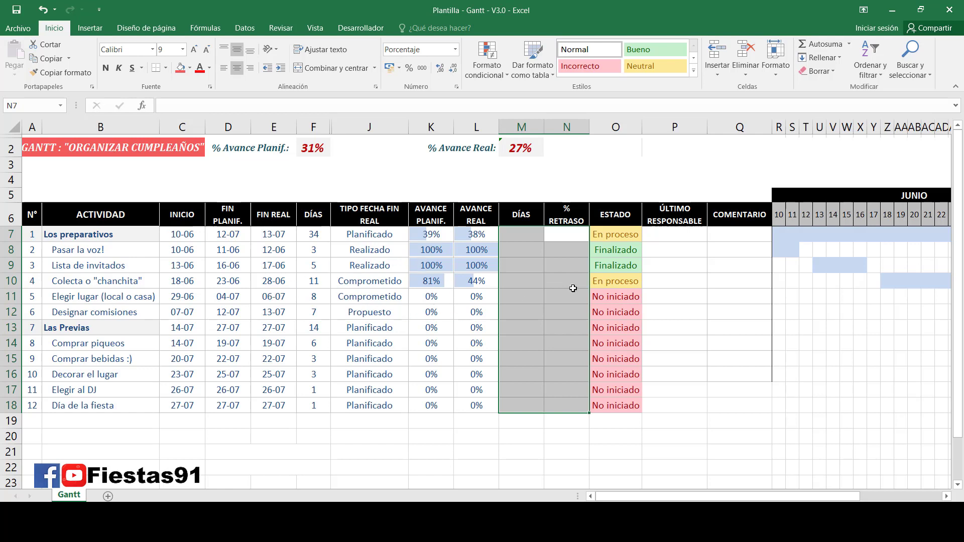
drag(654, 246, 653, 406)
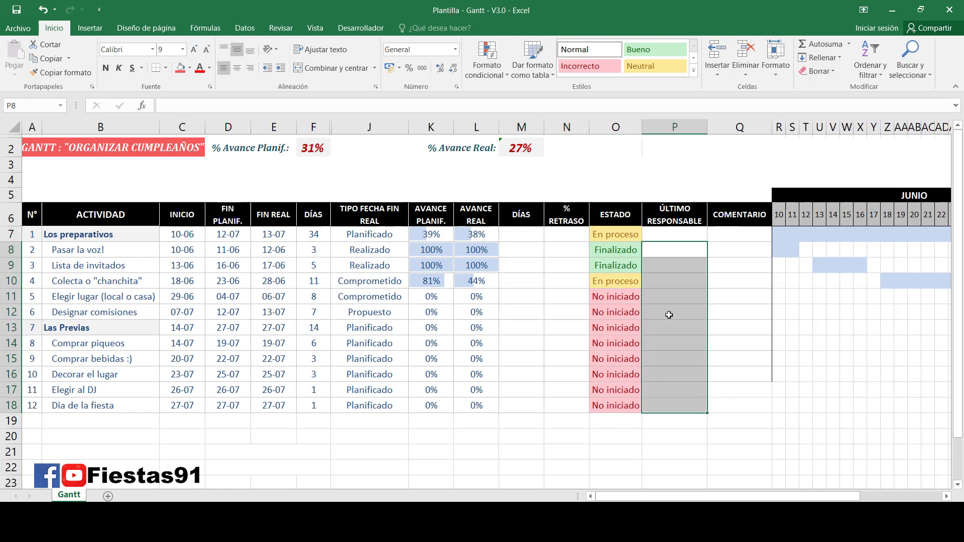
click(669, 315)
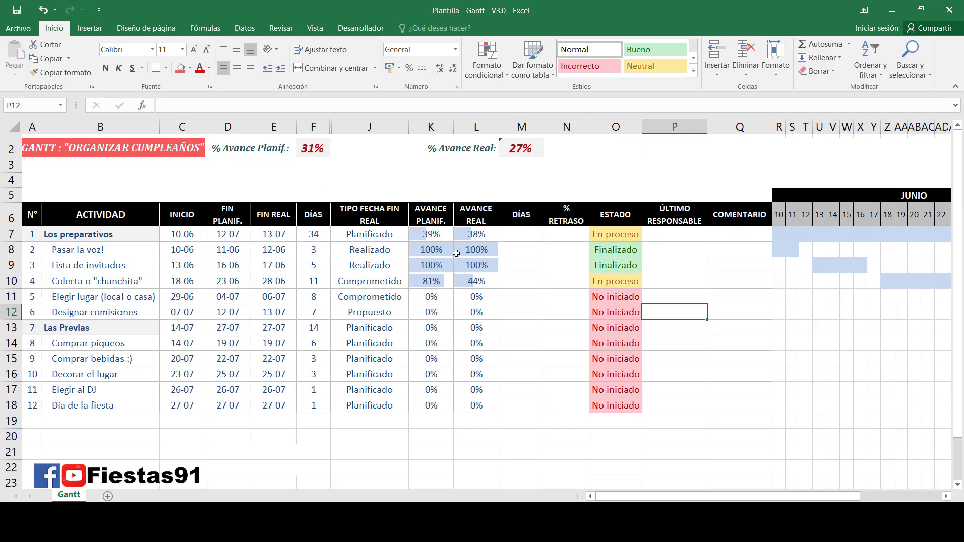
Extend the M6 header to read DÍAS RETRASO
double_click(533, 224)
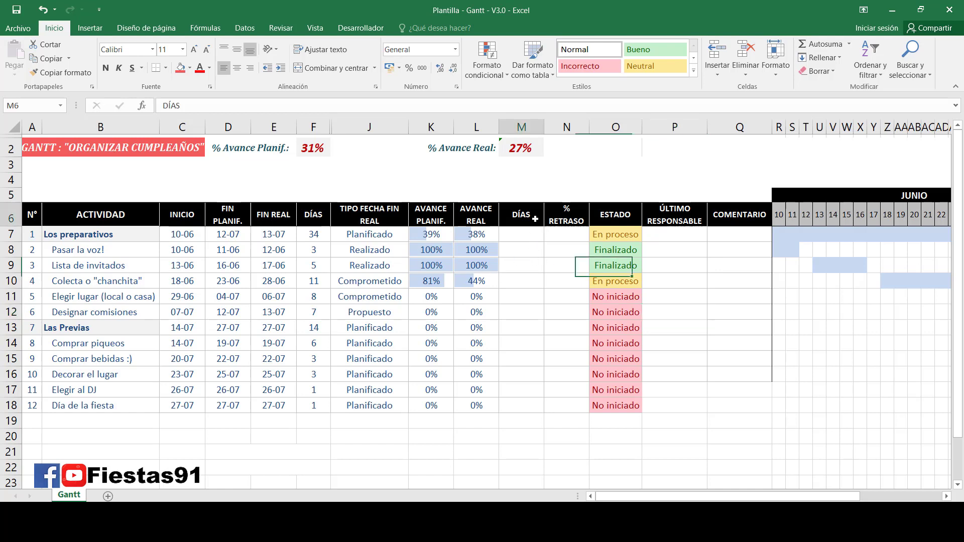
text(RETRASO)
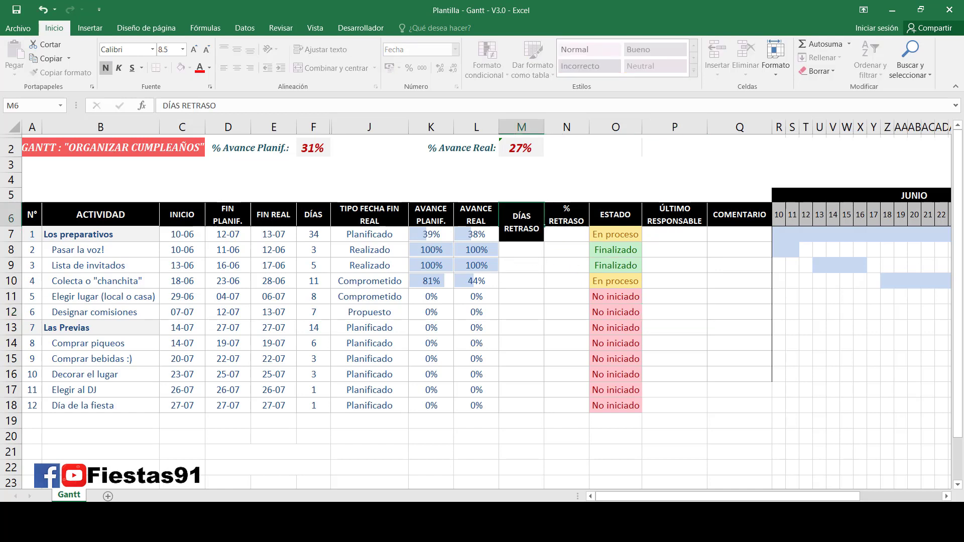
key(Return)
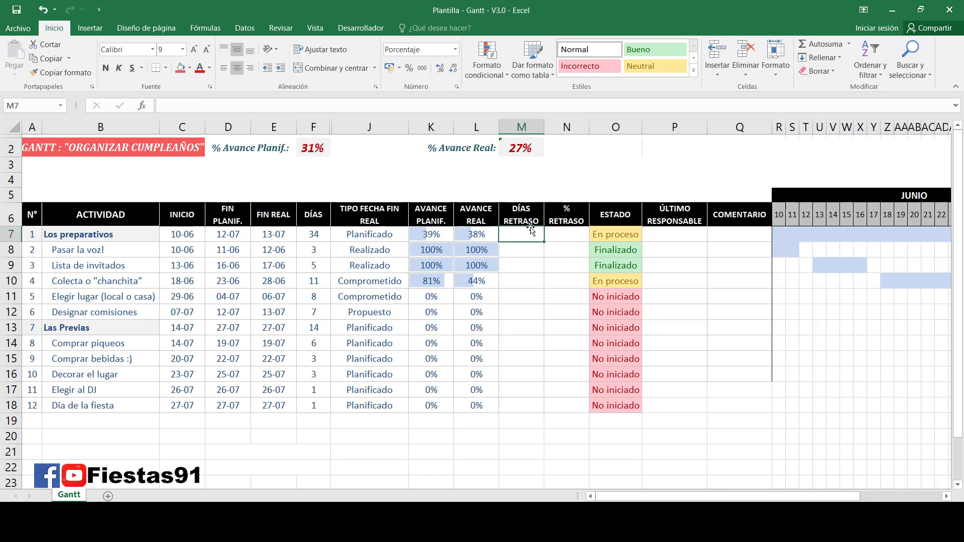
Calculate the delay days in M7 as real end minus planned end, =E7-D7, and fill the formula down to M18
text(=)
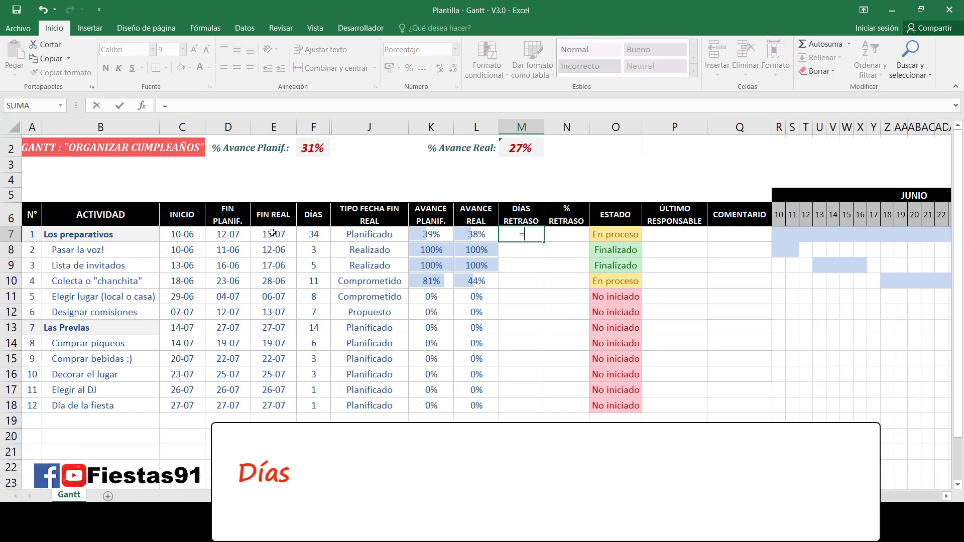
click(279, 235)
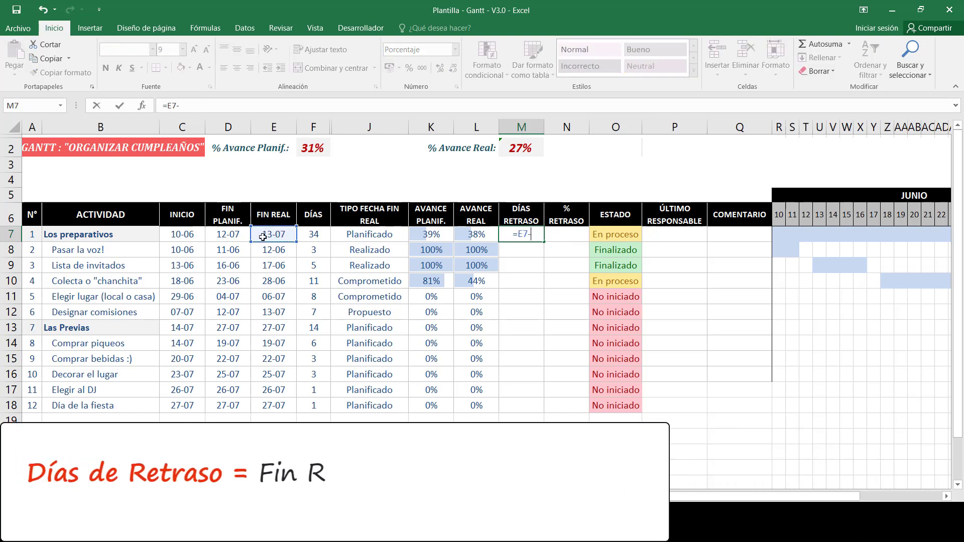
text(-)
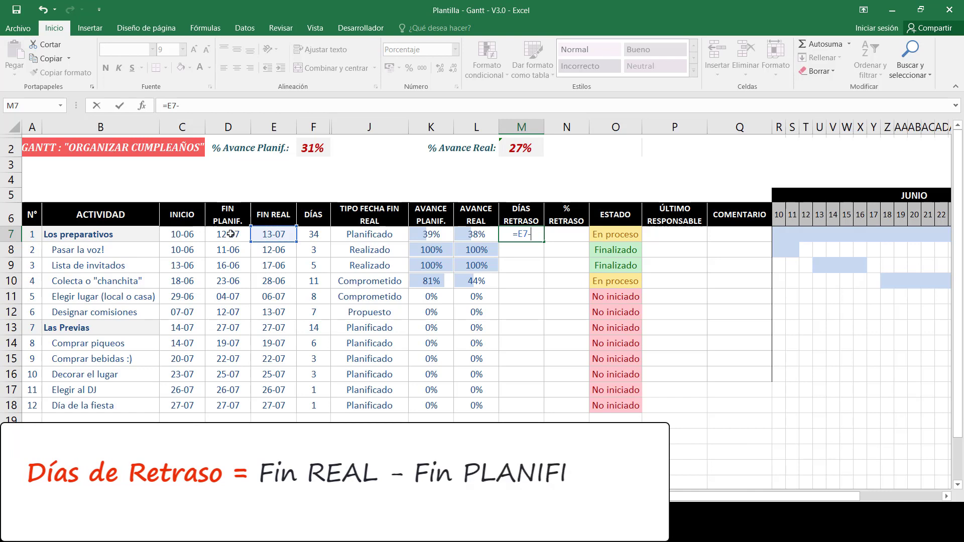
click(231, 234)
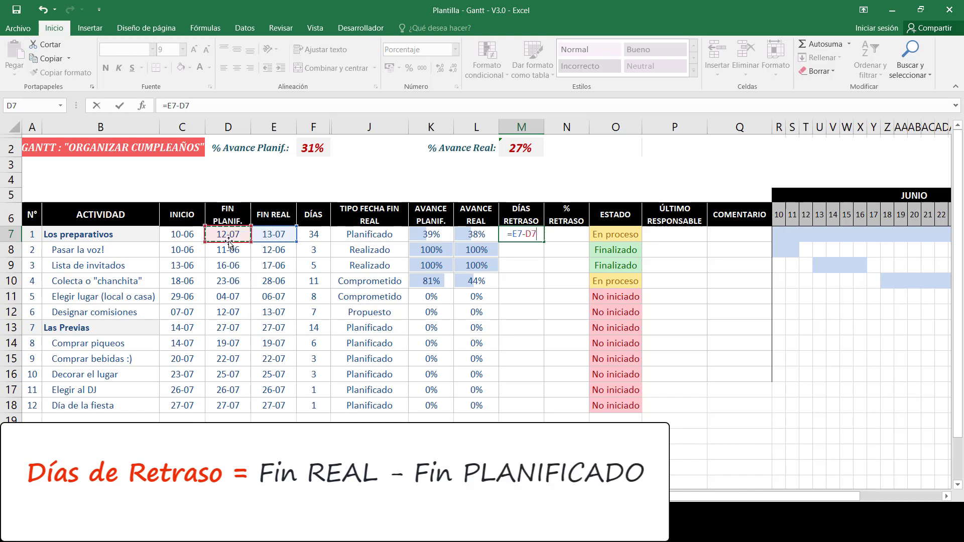
key(Return)
drag(531, 237, 522, 405)
key(ctrl+j)
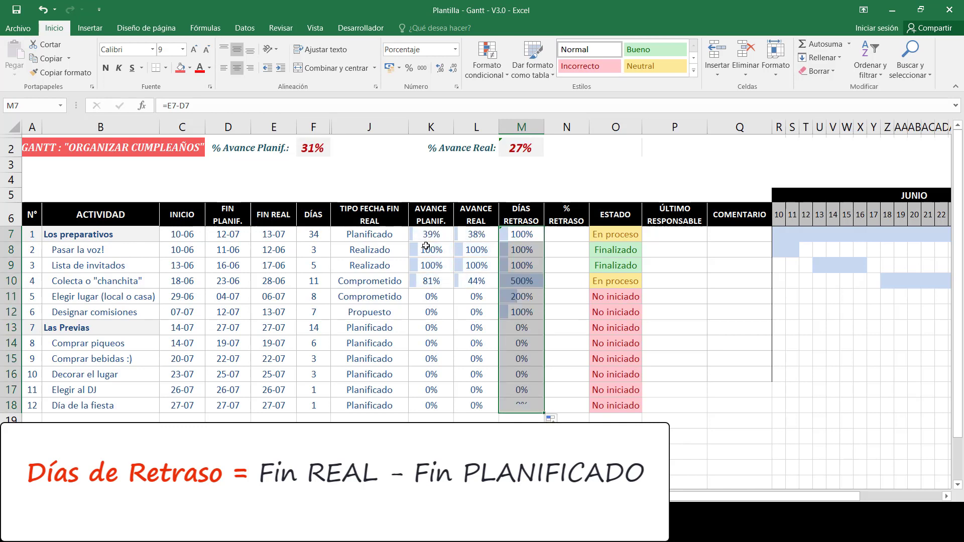
Copy the number format of the DÍAS cells F7:F18 onto M7:M18 and ignore the formula error warnings there
drag(314, 237, 312, 406)
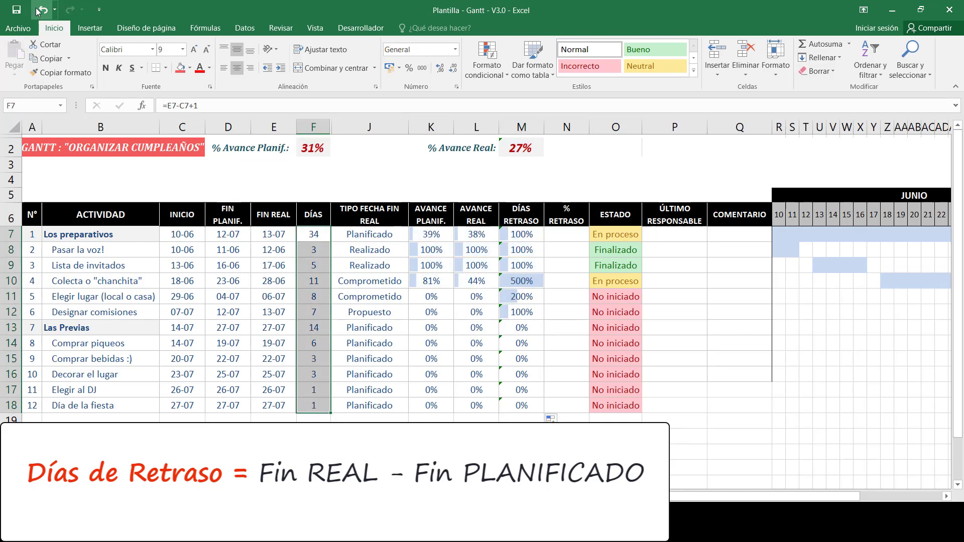
click(60, 73)
drag(527, 233, 522, 406)
click(486, 233)
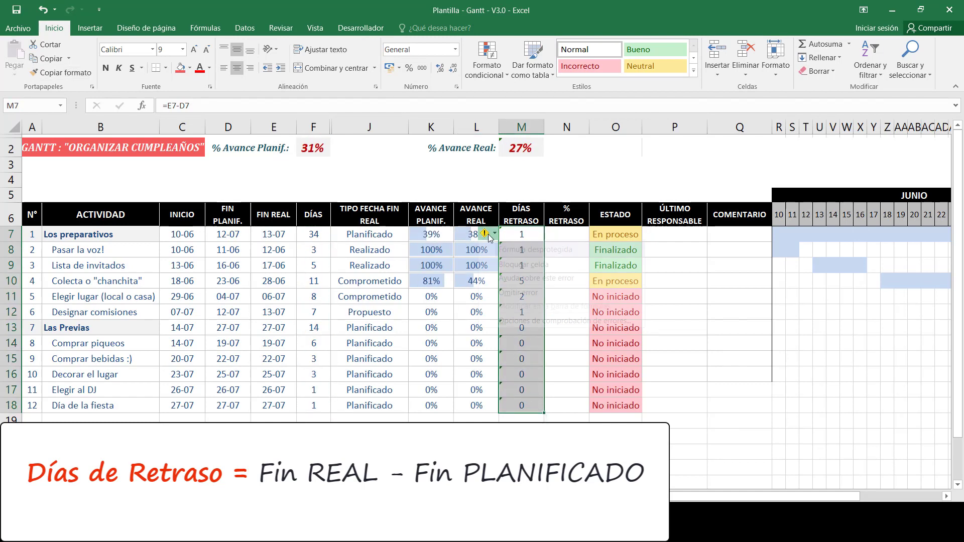
click(504, 295)
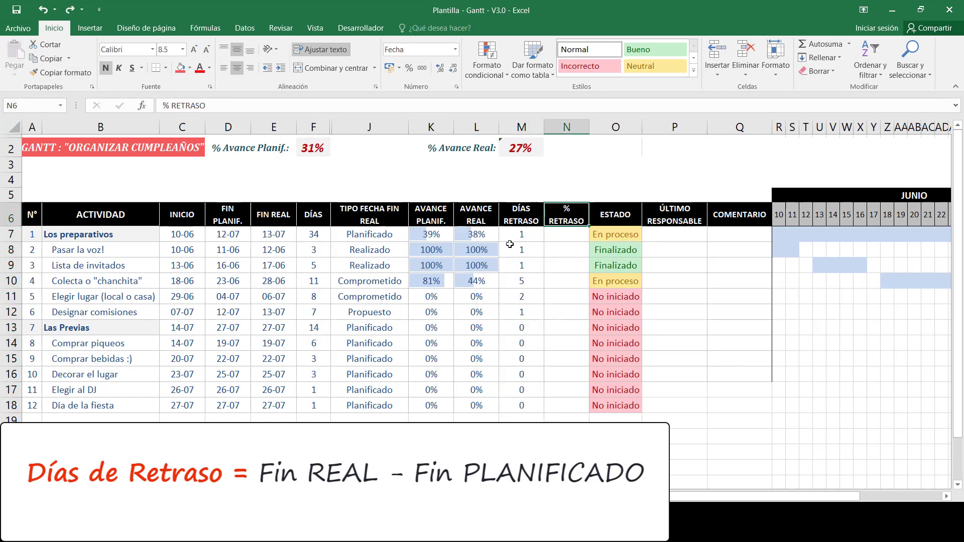
Compare the start, planned end and real end dates of "Pasar la voz!" and "Lista de invitados" in rows 8 and 9
click(568, 238)
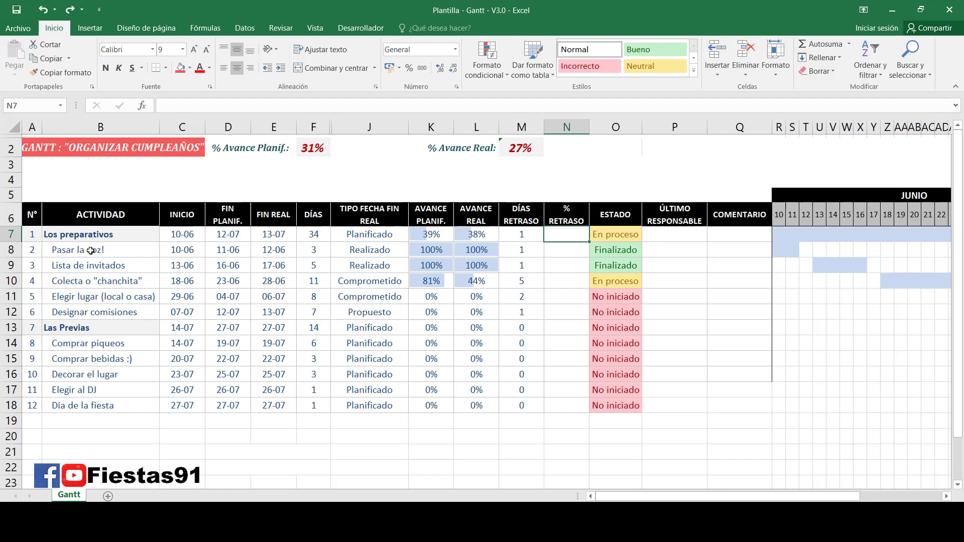
drag(91, 251, 261, 247)
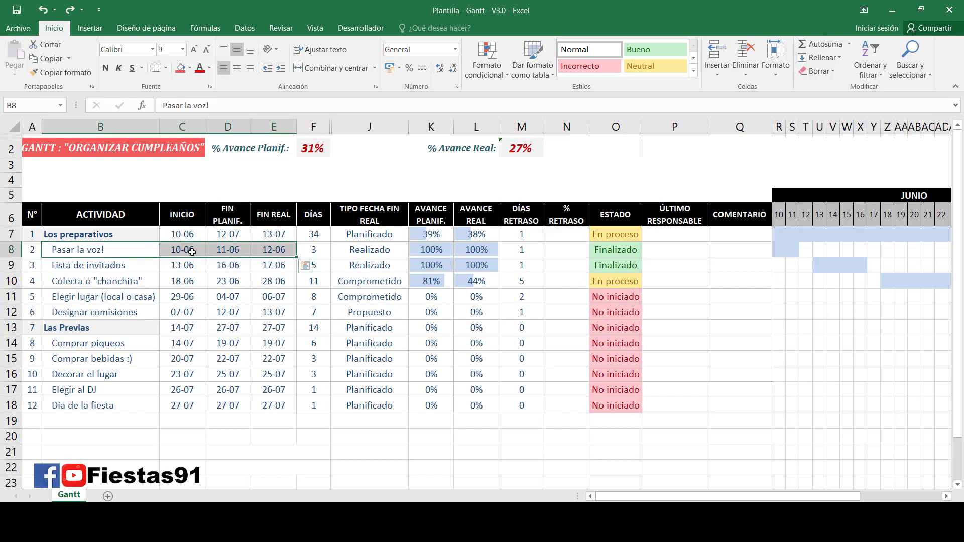
drag(182, 250, 265, 250)
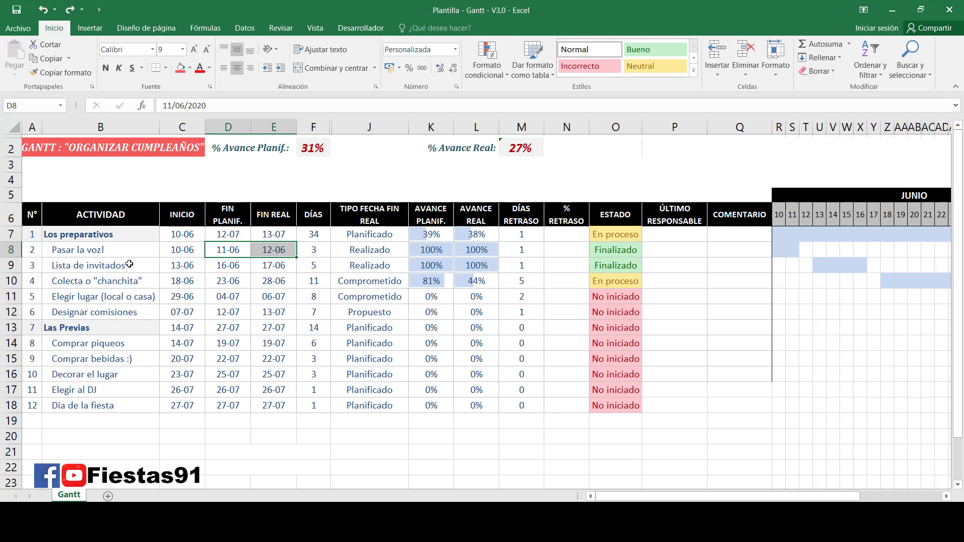
drag(121, 265, 263, 266)
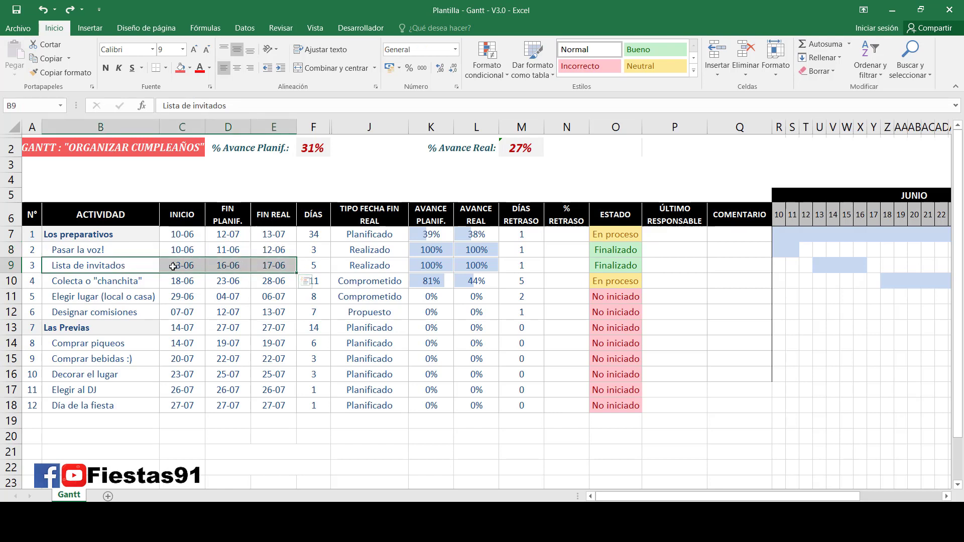
drag(173, 266, 221, 266)
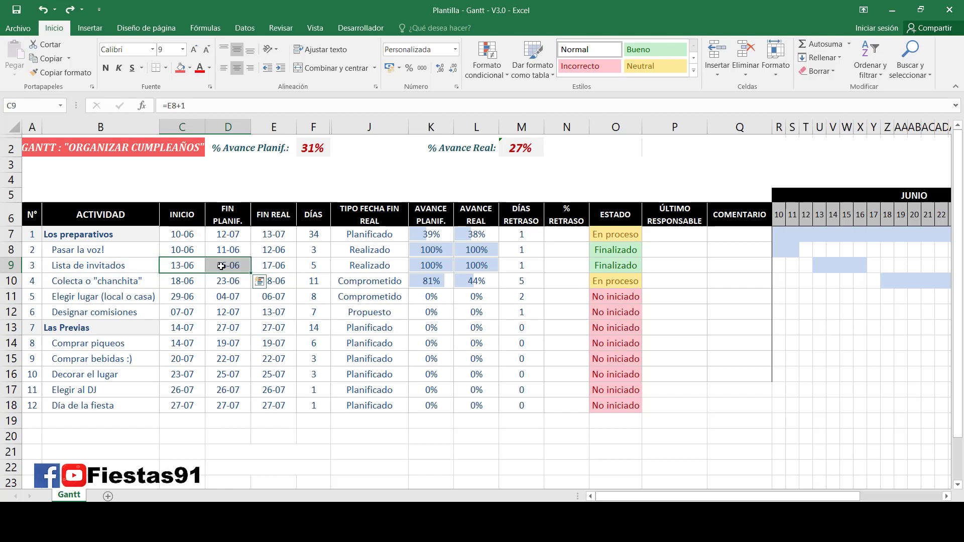
click(175, 265)
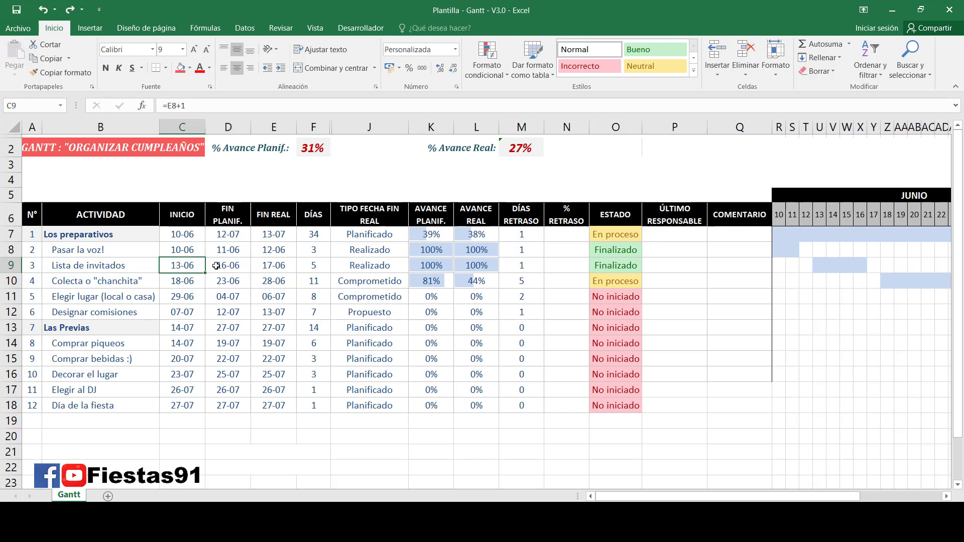
drag(216, 266, 276, 269)
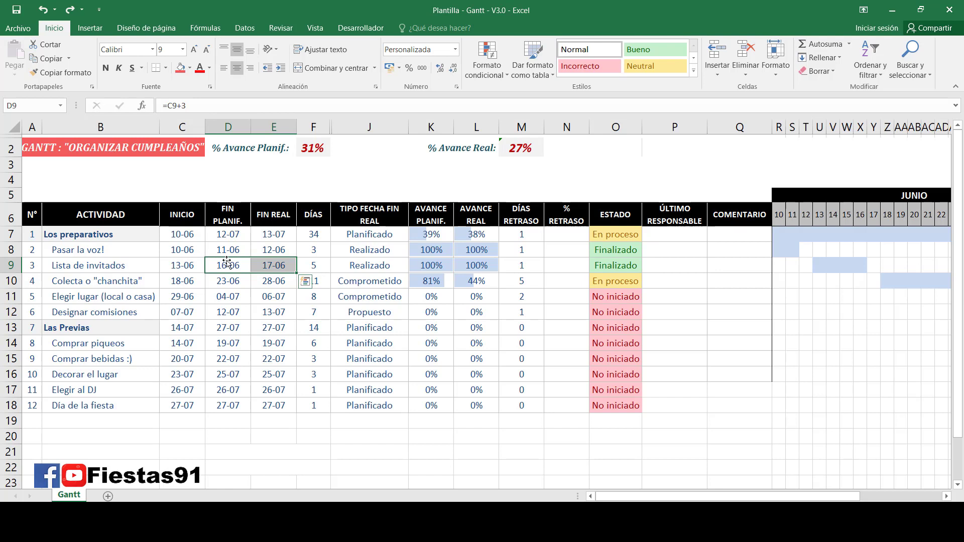
Calculate the delay percentage in N7 as =(E7-D7)/(D7-C7+1) and fill the formula down to N18
click(569, 233)
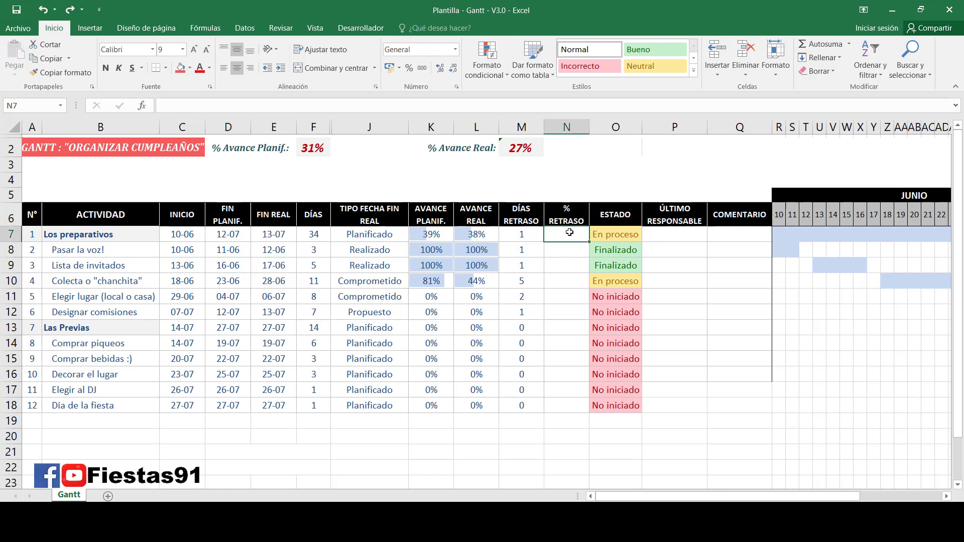
text(=()
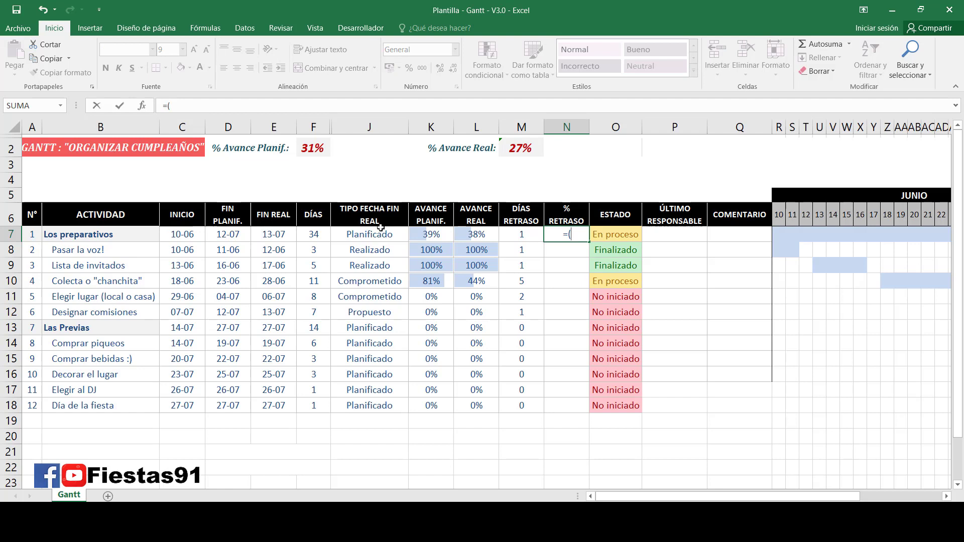
click(286, 235)
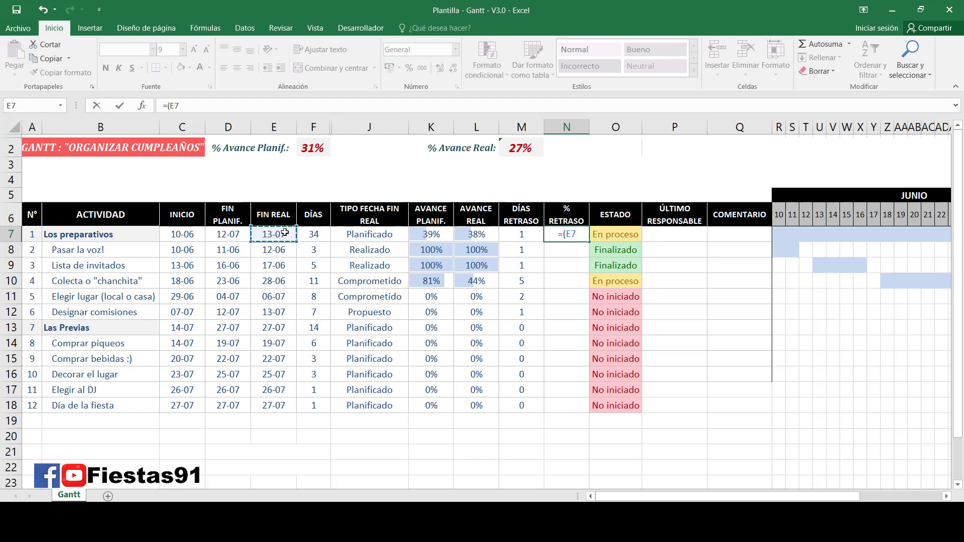
text(-)
click(222, 235)
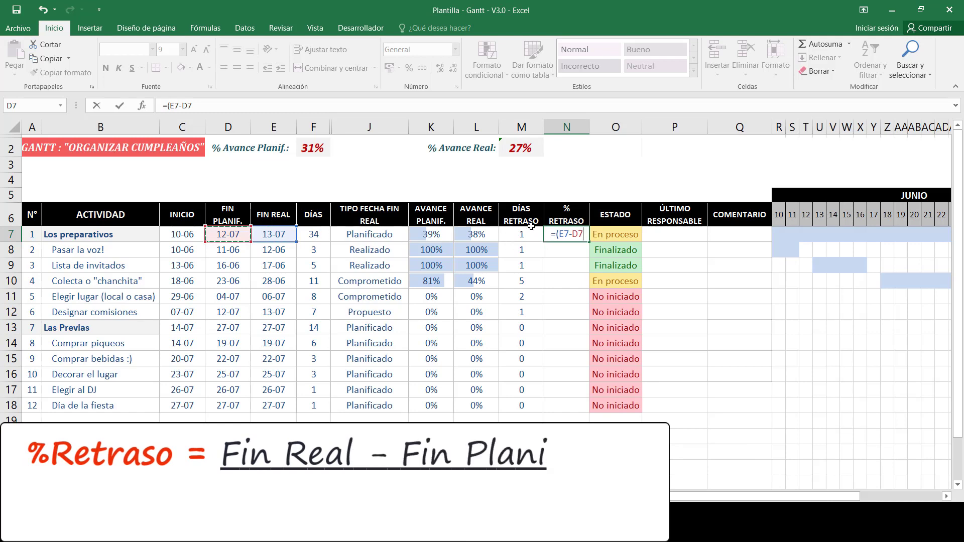
text())
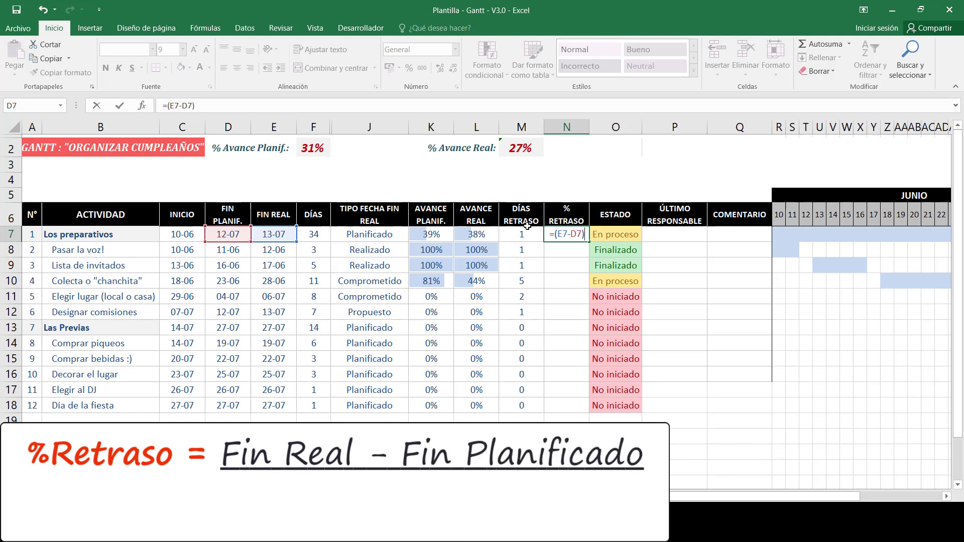
text(/()
click(232, 234)
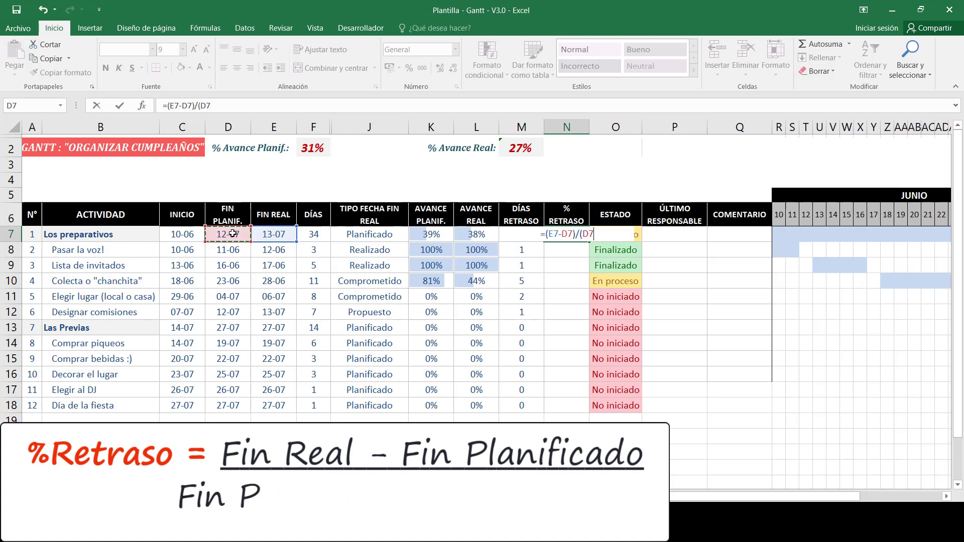
text(-)
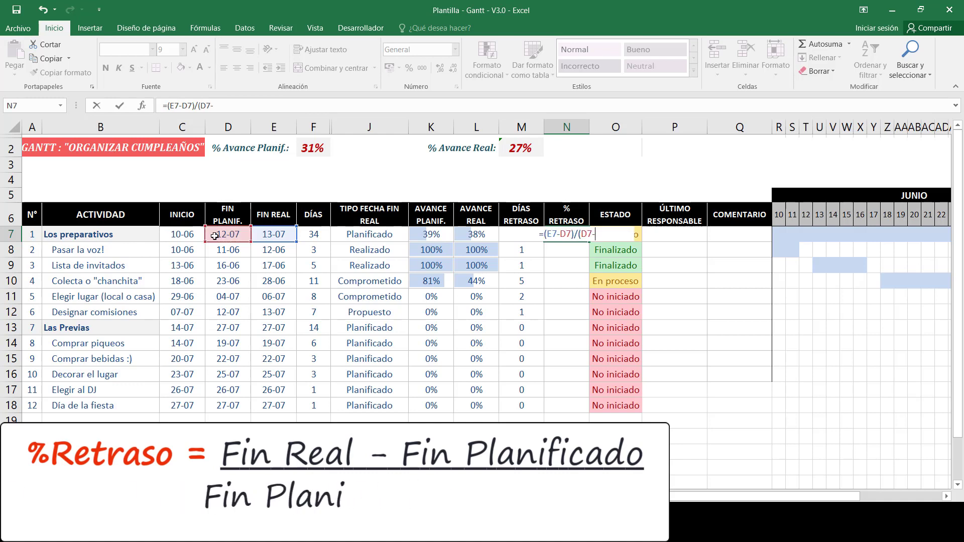
click(187, 235)
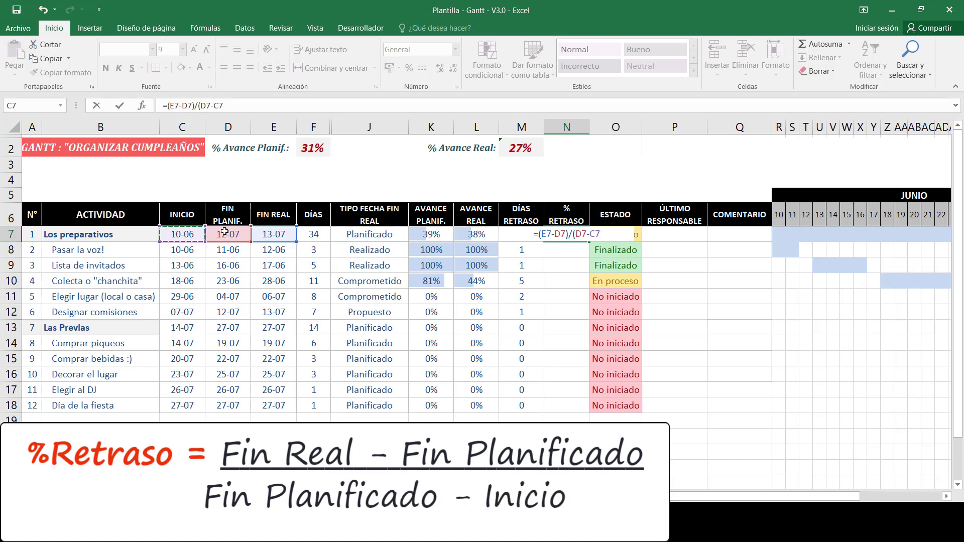
text(+1)
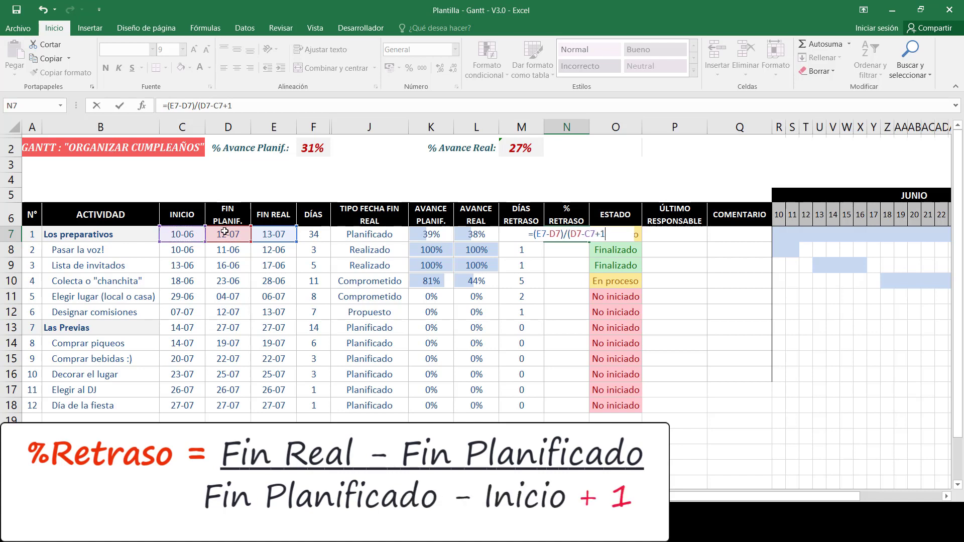
text())
key(ctrl+Return)
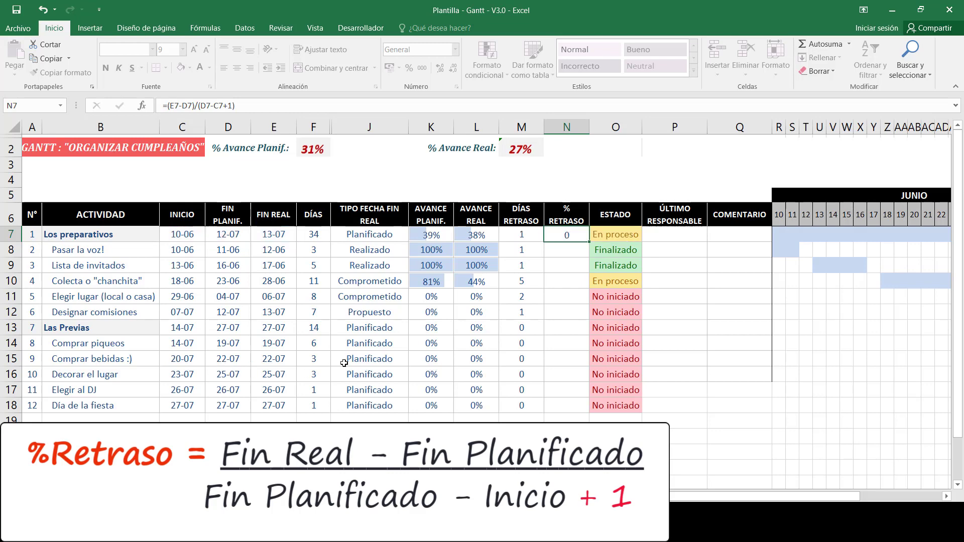
drag(588, 242, 568, 408)
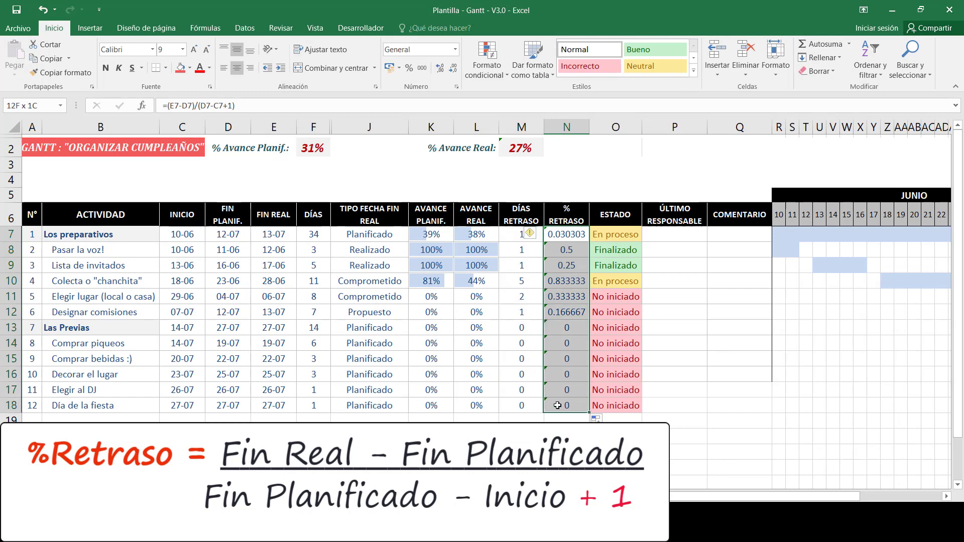
Ignore the formula error warnings in N7:N18 and format the range as percentages
click(532, 234)
key(Escape)
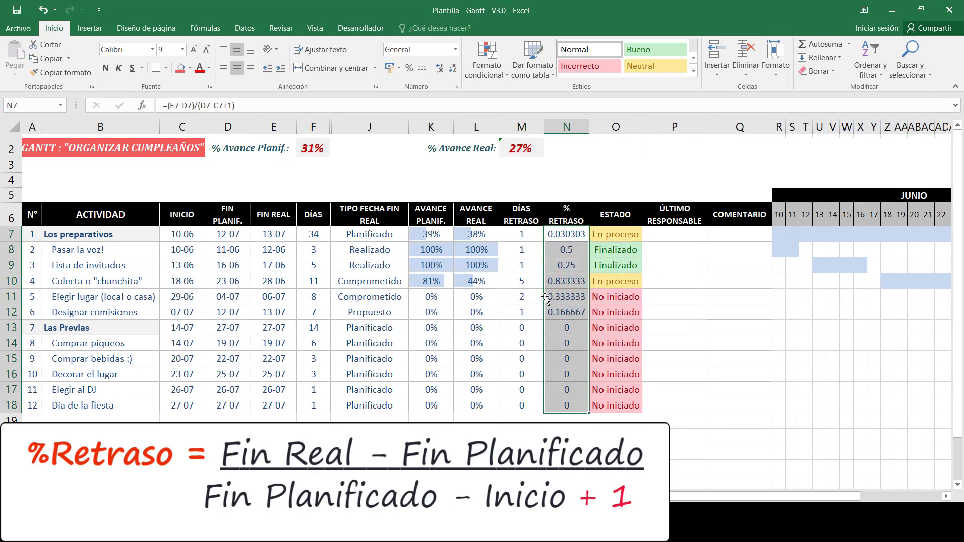
click(409, 68)
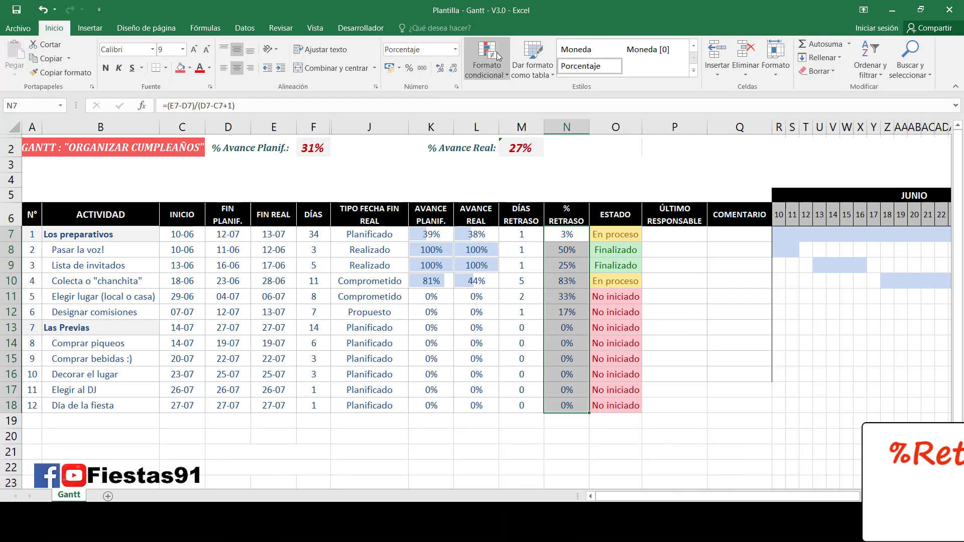
Apply a white-to-red color scale to the % RETRASO values in N7:N18, with red for the highest delays
click(487, 57)
mouse_move(521, 176)
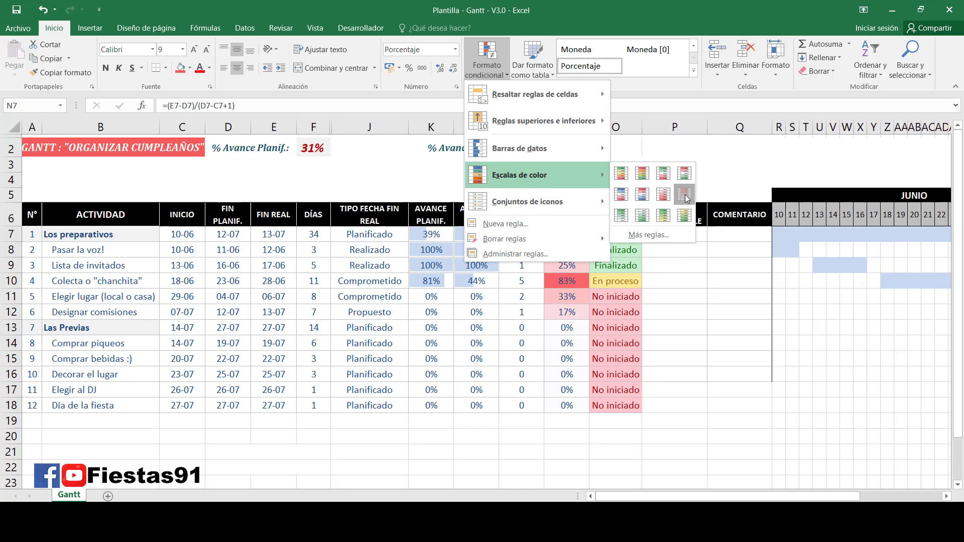
click(686, 198)
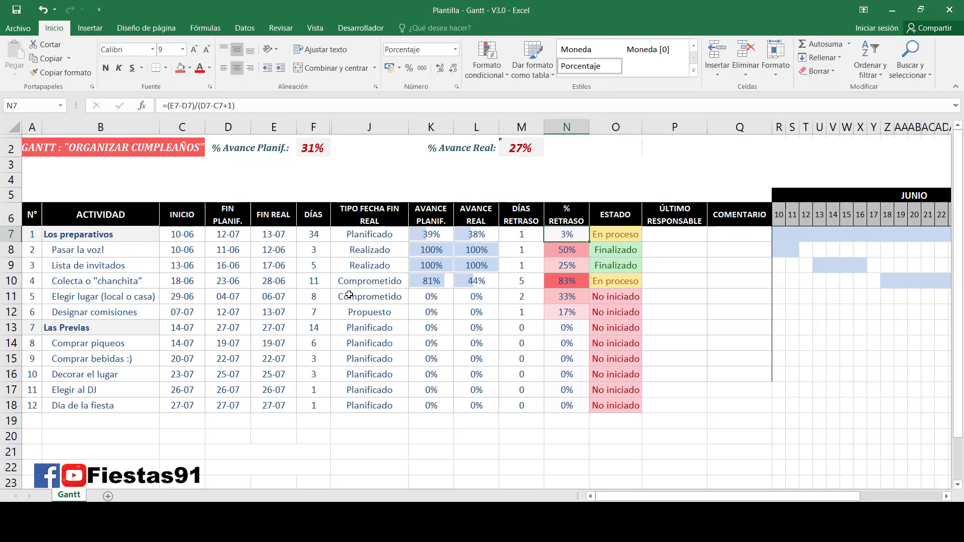
Examine the planned progress, real progress and delay percentage of "Colecta o chanchita" in row 10
drag(569, 286, 6, 282)
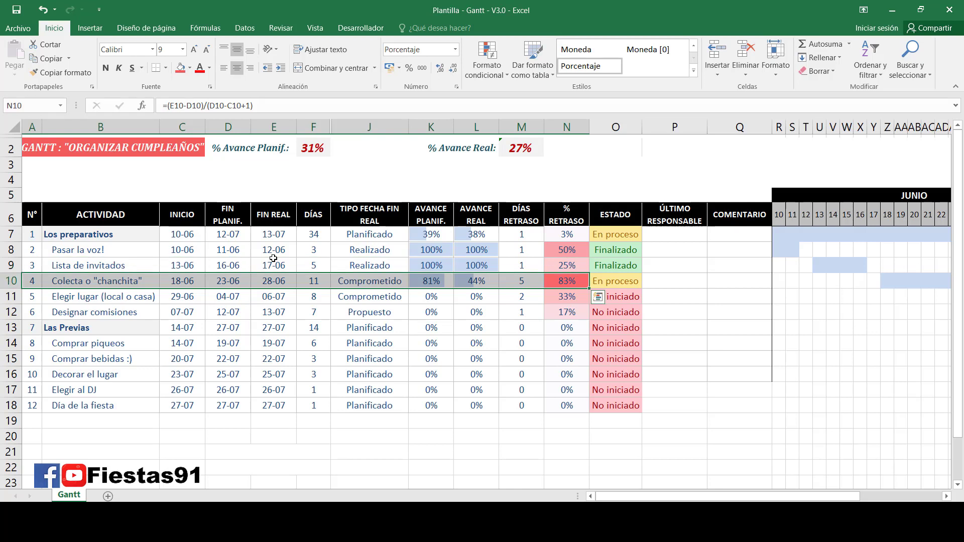
click(430, 281)
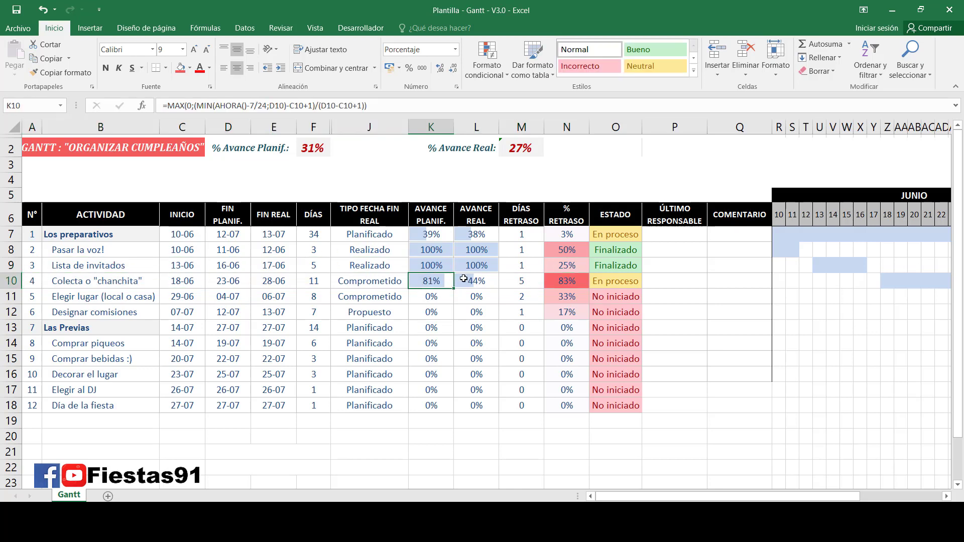
shift+click(487, 283)
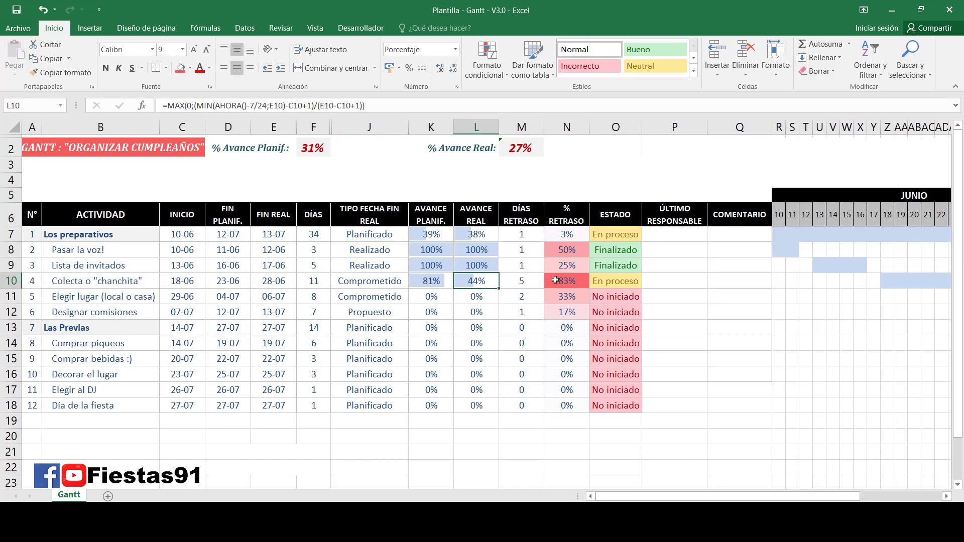
drag(558, 281, 34, 279)
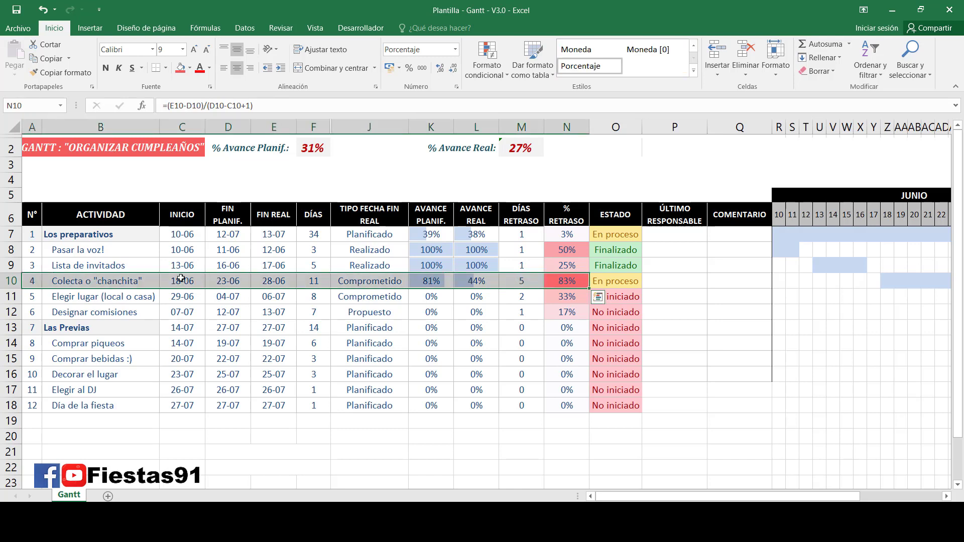
click(566, 278)
drag(567, 279, 35, 279)
Enter "Área de Sistemas" as the ÚLTIMO RESPONSABLE of "Colecta o chanchita" in P10
click(687, 283)
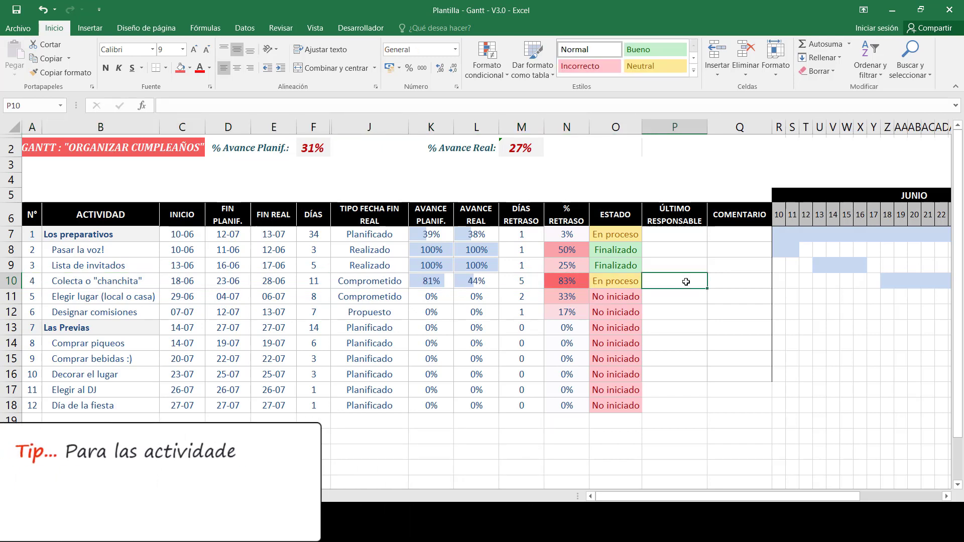
double_click(686, 282)
text(Área de )
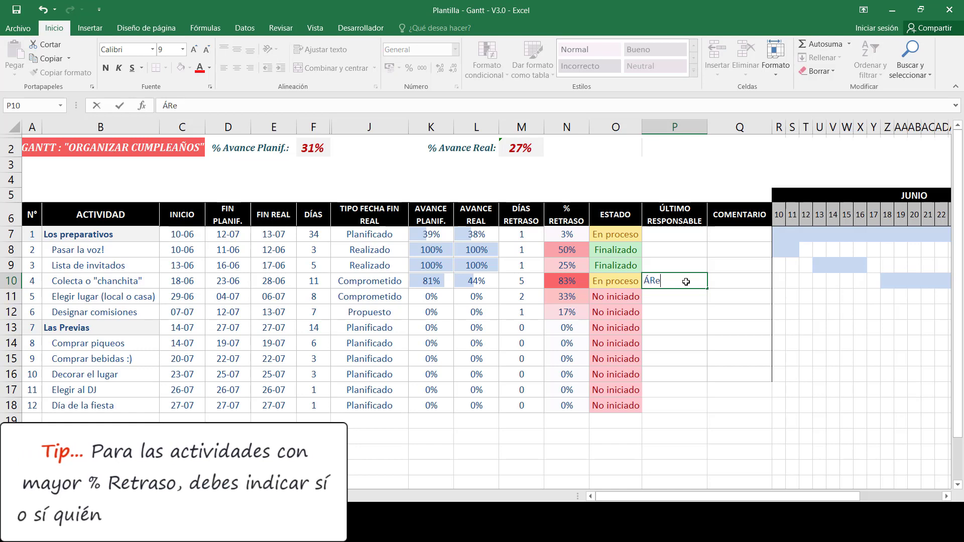
text(T)
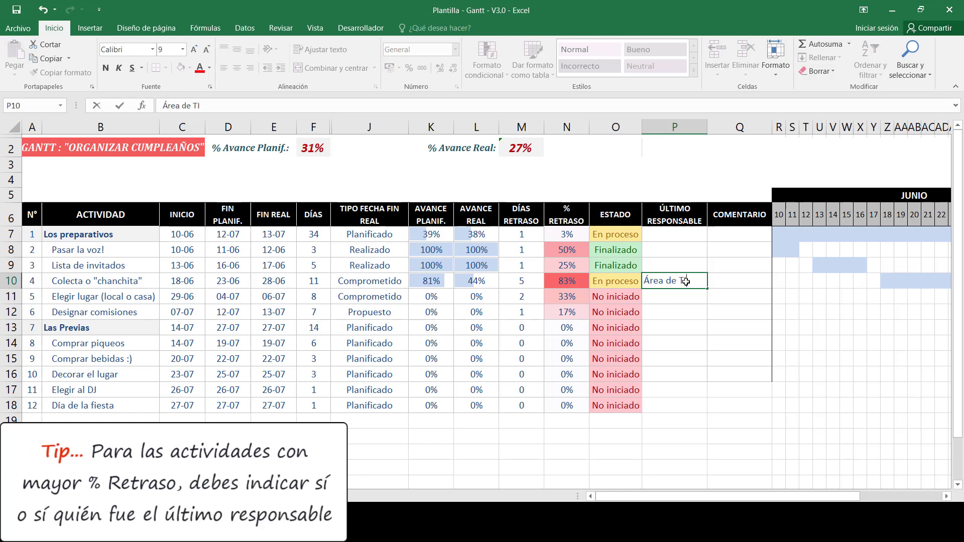
text(istemas)
key(Return)
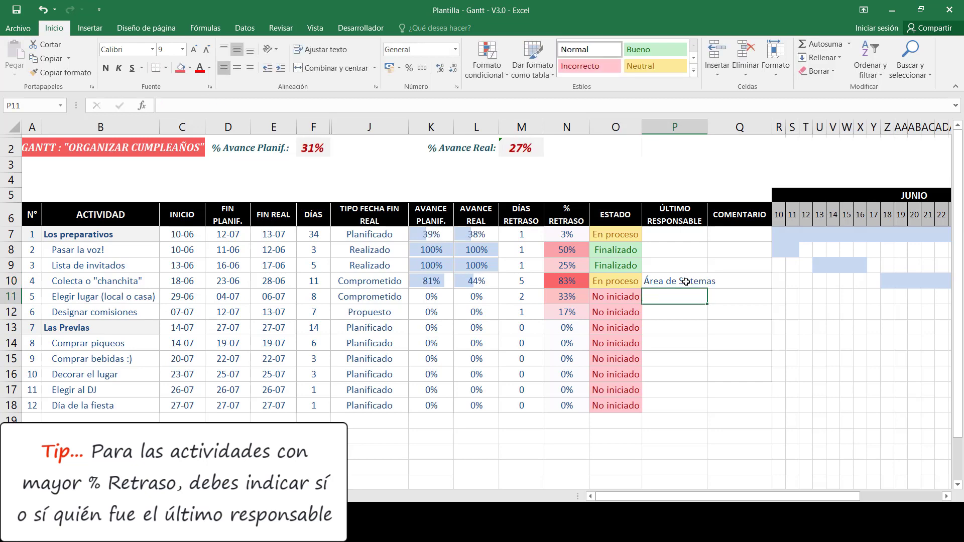
Enter the COMENTARIO "Falta de Capacity" for "Colecta o chanchita" in Q10
key(Up)
key(Right)
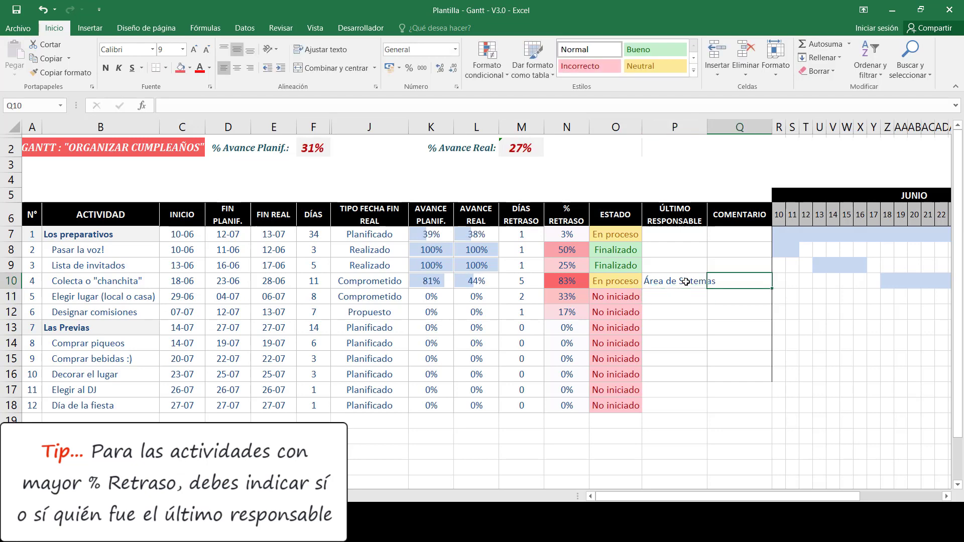
text(Falt)
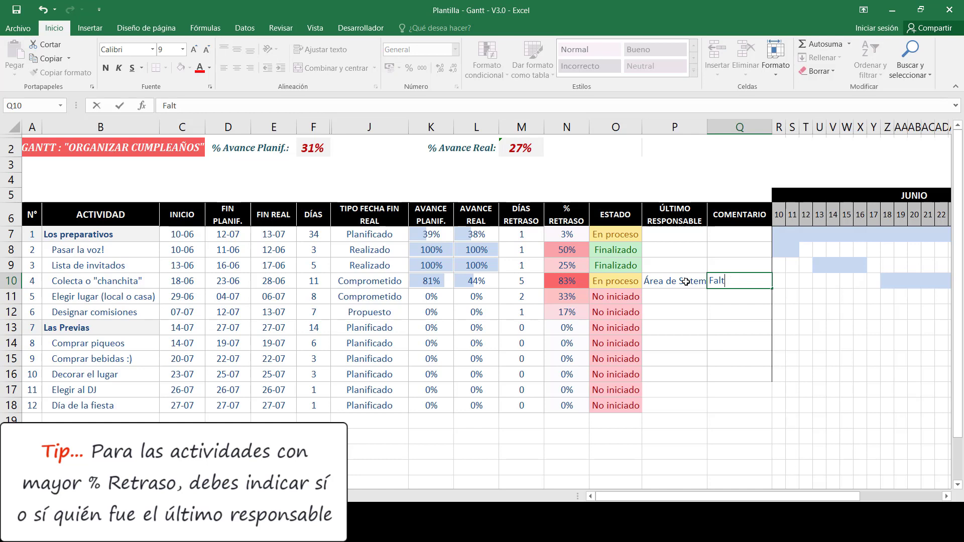
text(a de Capacity)
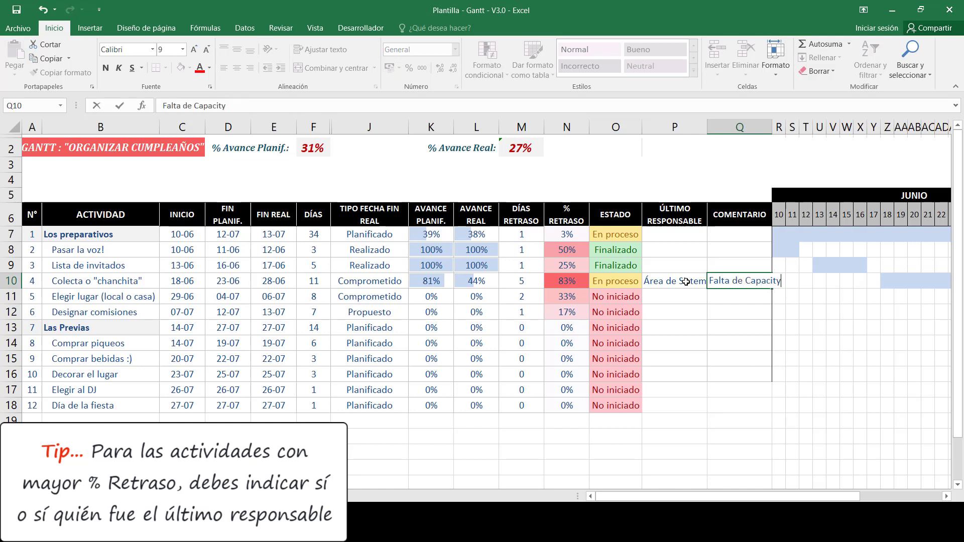
key(Return)
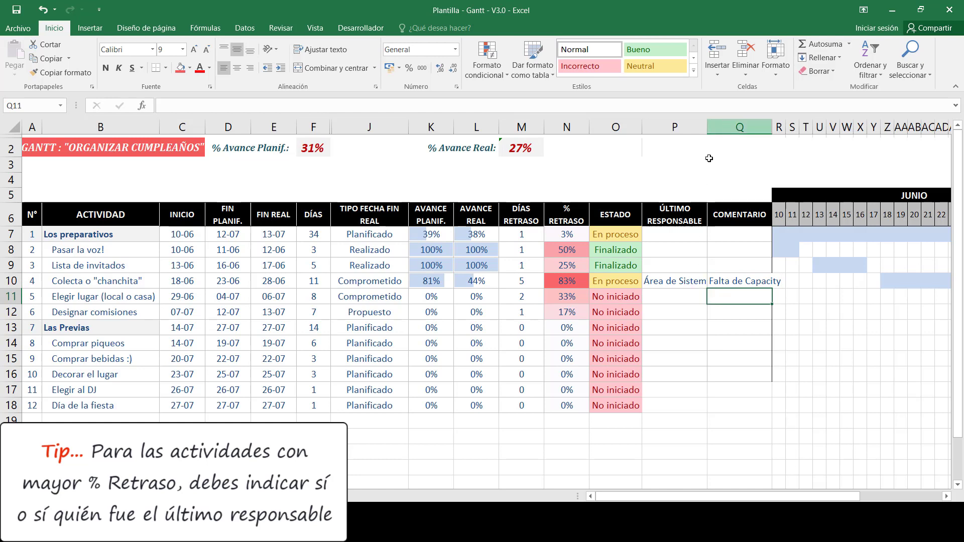
Review the responsible party, comment and delay data in row 10, and the delay percentage of "Designar comisiones"
click(724, 282)
click(681, 285)
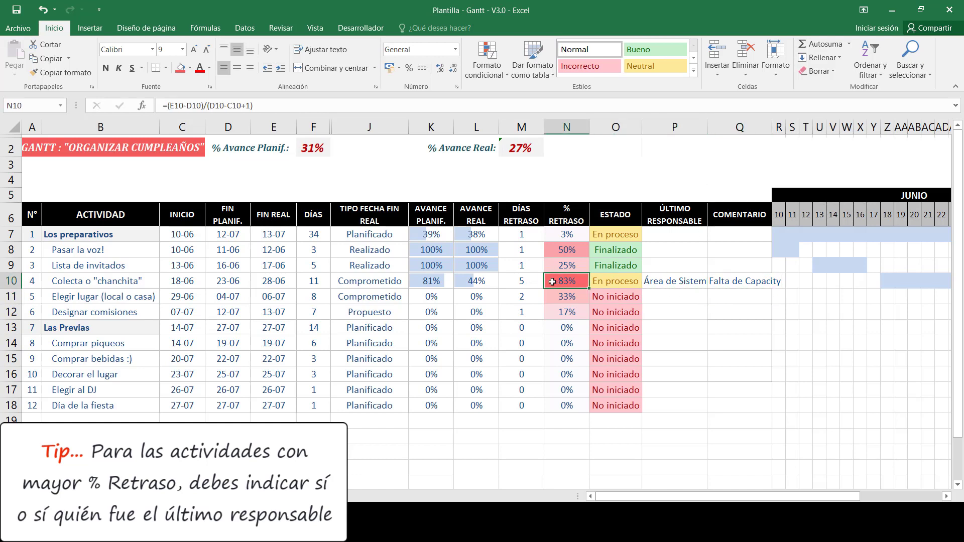
drag(556, 282, 258, 295)
click(406, 288)
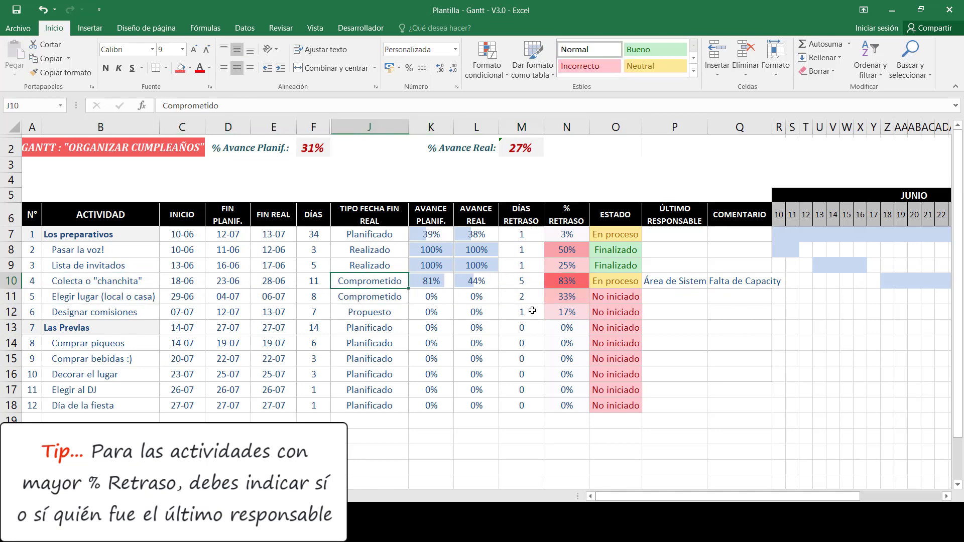
click(554, 311)
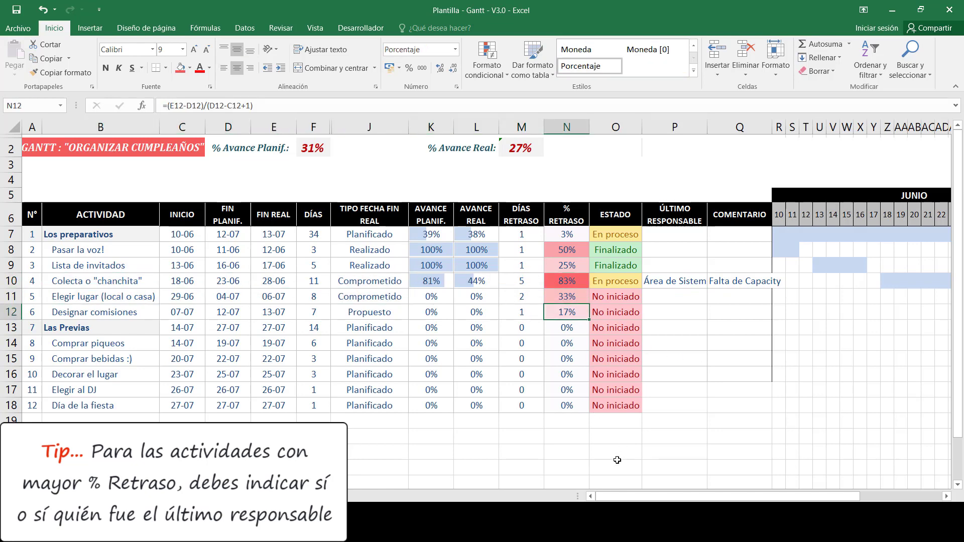
Examine the Gantt bars in the June timeline and the empty days after the planned end of the delayed activities
scroll(623, 496, right, 2)
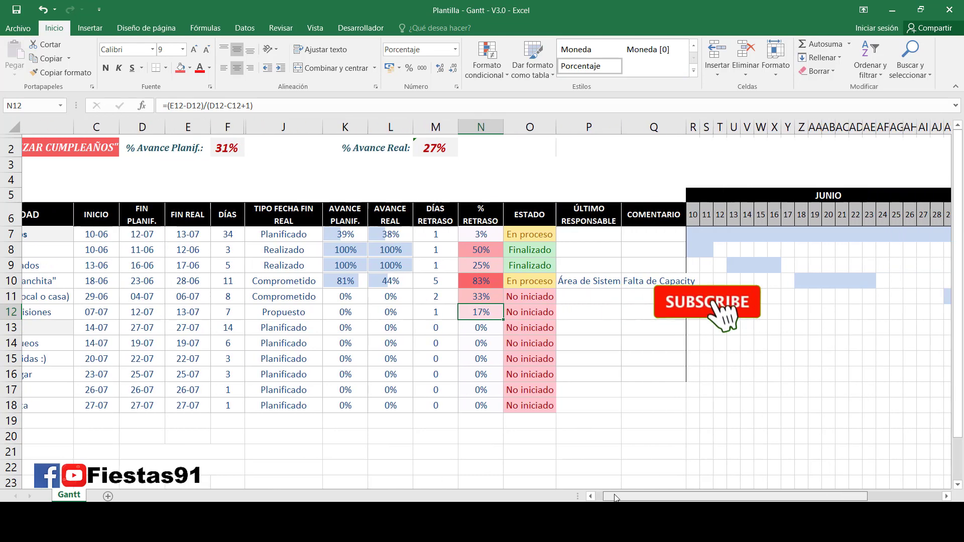
scroll(631, 497, right, 1)
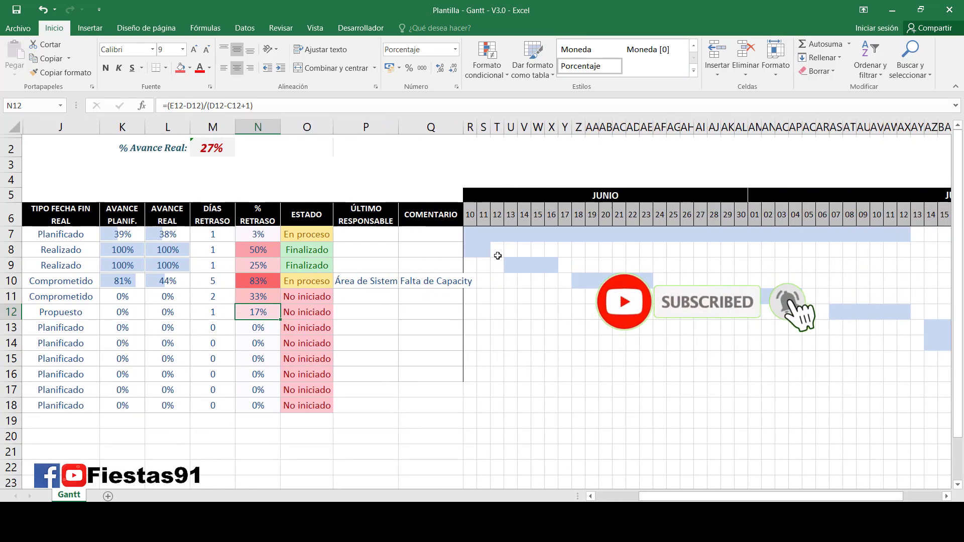
click(497, 252)
drag(497, 262, 498, 314)
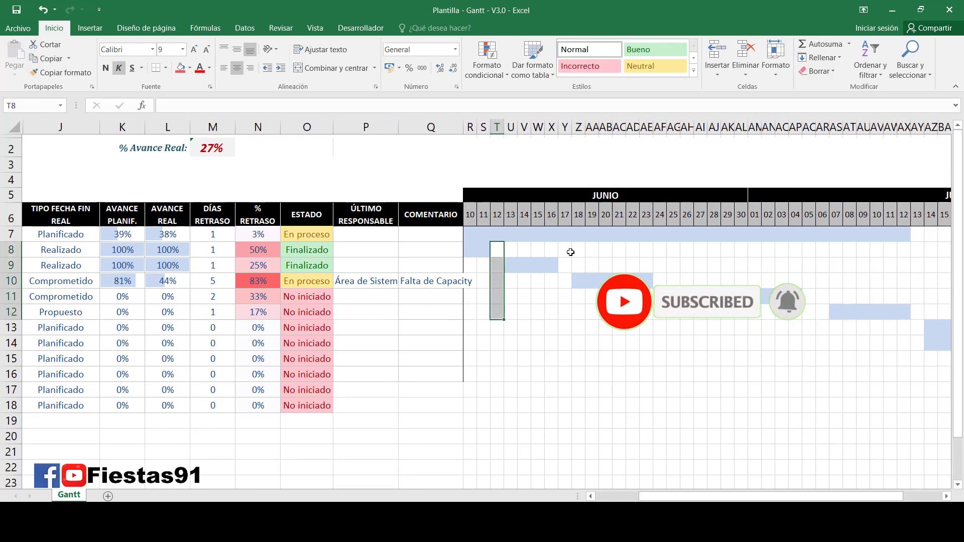
click(565, 253)
drag(659, 280, 705, 298)
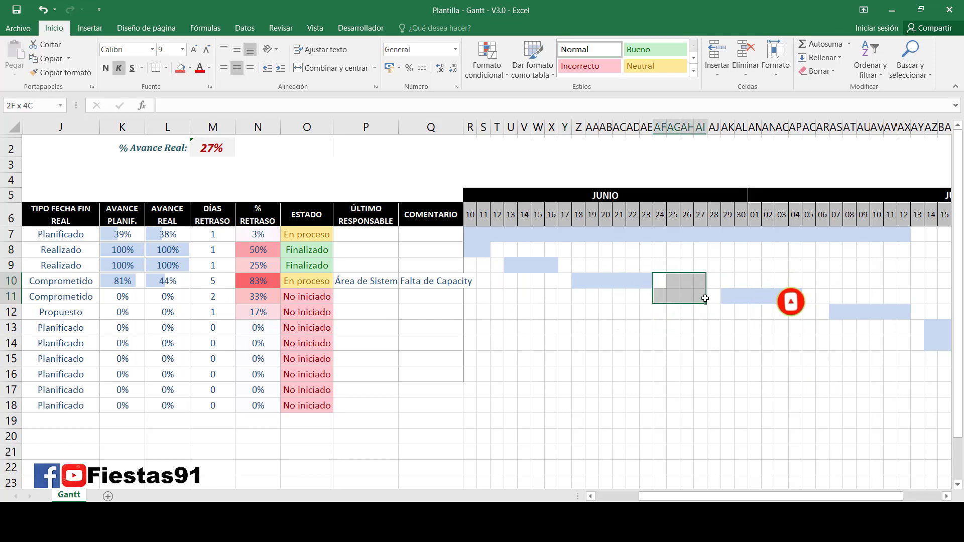
scroll(705, 298, left, 3)
click(370, 312)
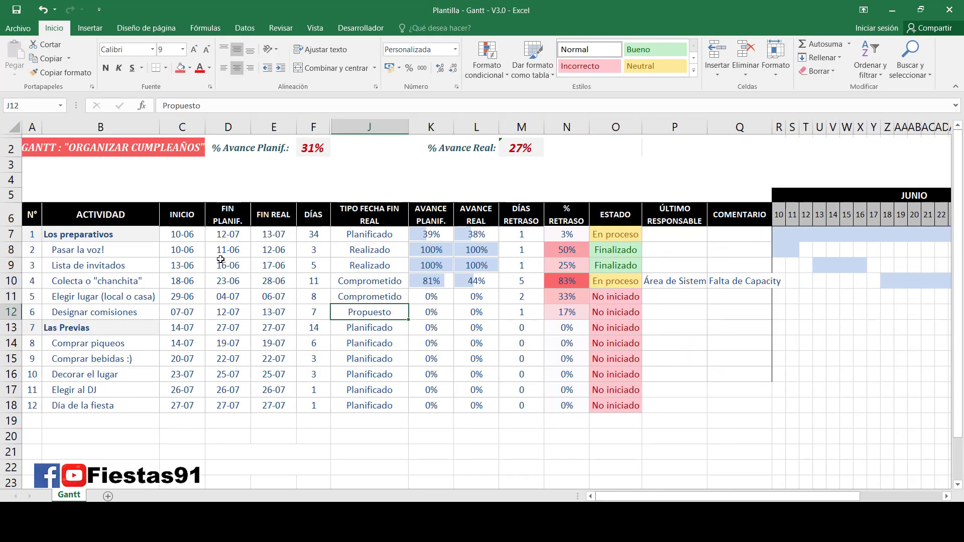
Check the start, planned end and real end dates of "Pasar la voz!" and fill its delay day, cell T8, red
click(84, 251)
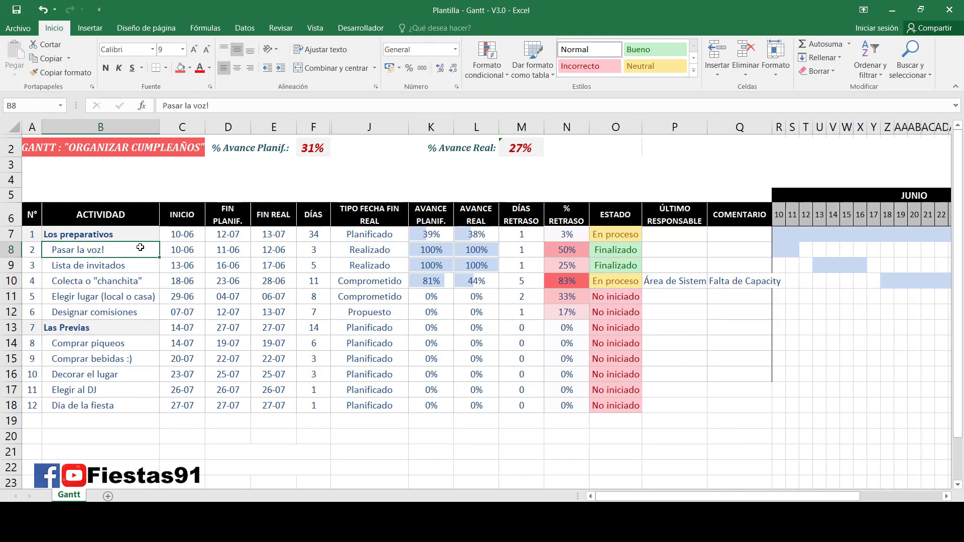
click(188, 251)
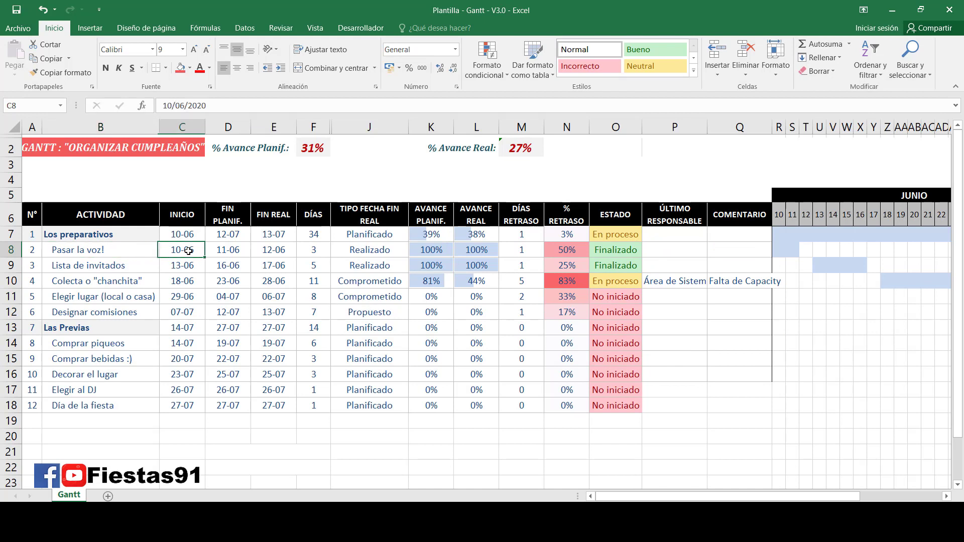
click(229, 249)
click(270, 251)
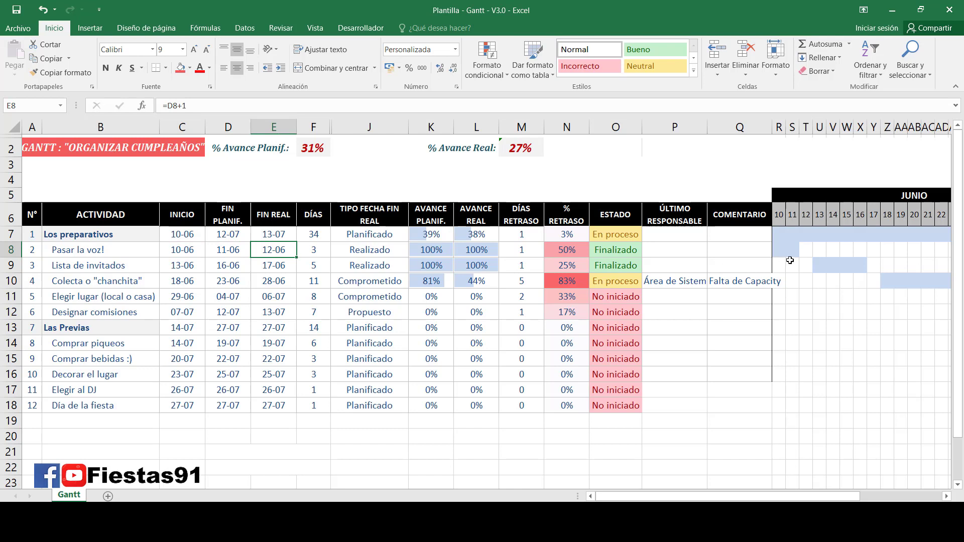
click(803, 250)
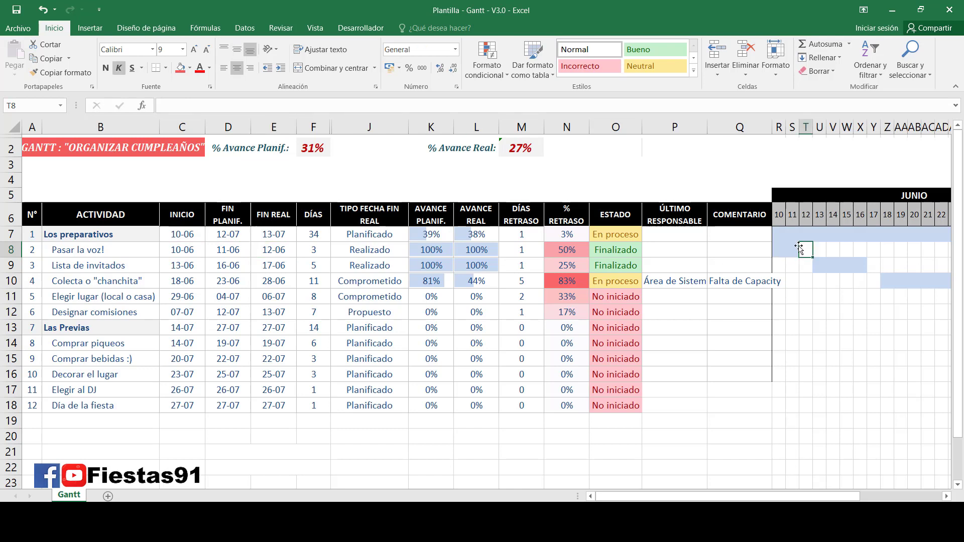
click(180, 68)
Check the dates of "Lista de invitados" and fill its delay day, cell Y9, with the same red
drag(186, 266, 227, 265)
click(222, 266)
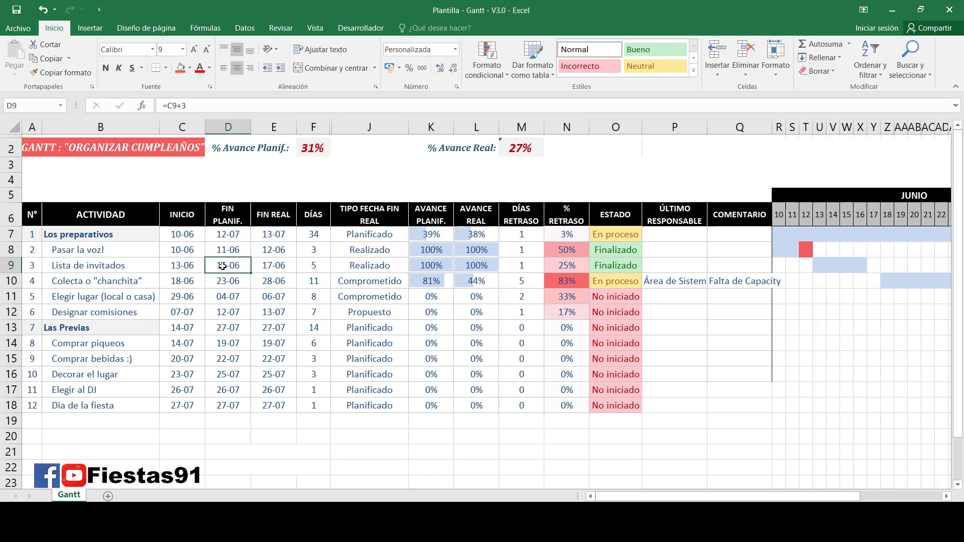
click(271, 266)
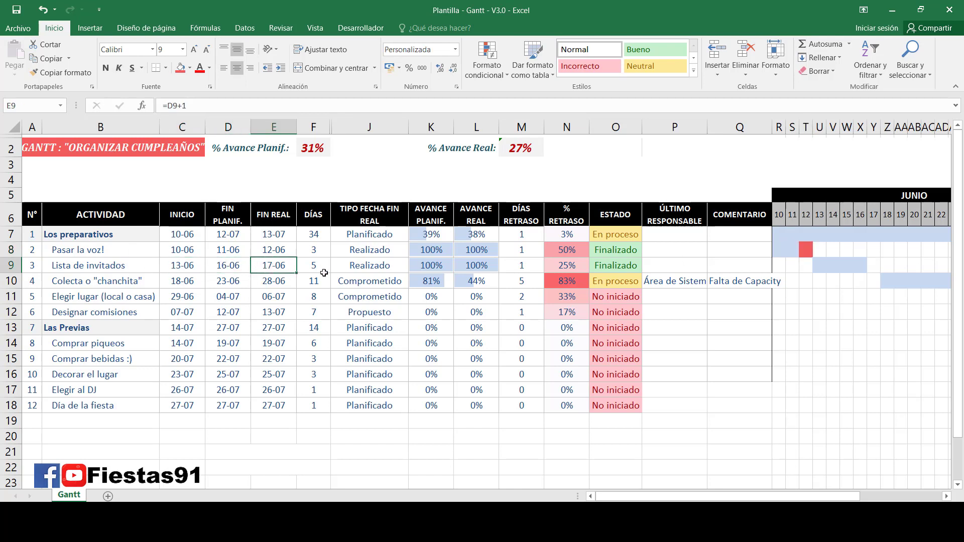
click(870, 268)
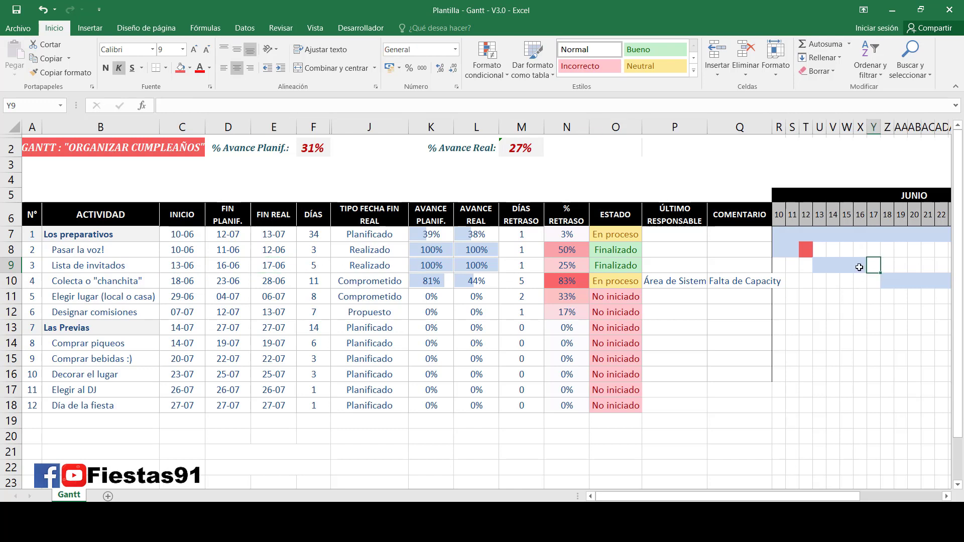
click(180, 68)
Compare the blue and red timeline cells in rows 8 and 9 with their header dates and the activities' date columns
drag(791, 251, 780, 244)
drag(780, 209, 779, 250)
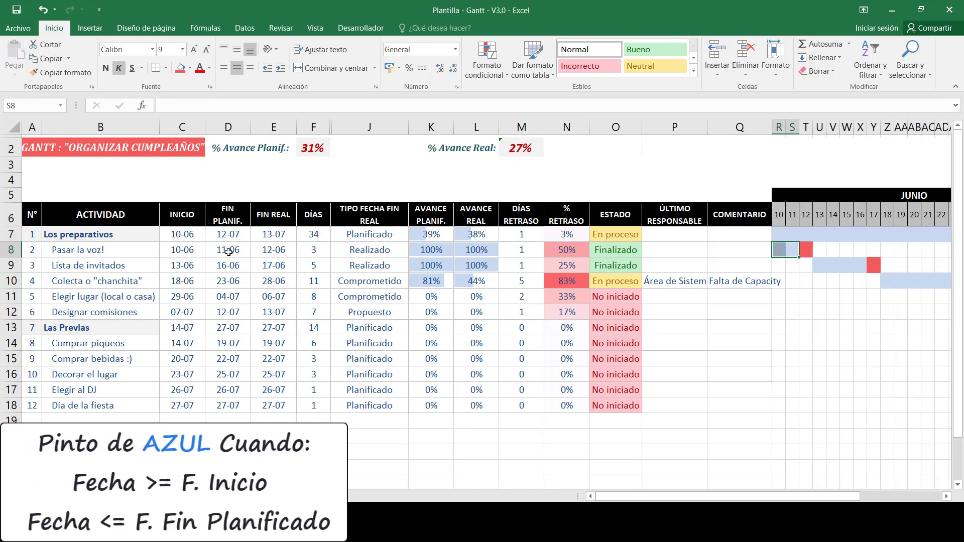
drag(818, 264, 860, 217)
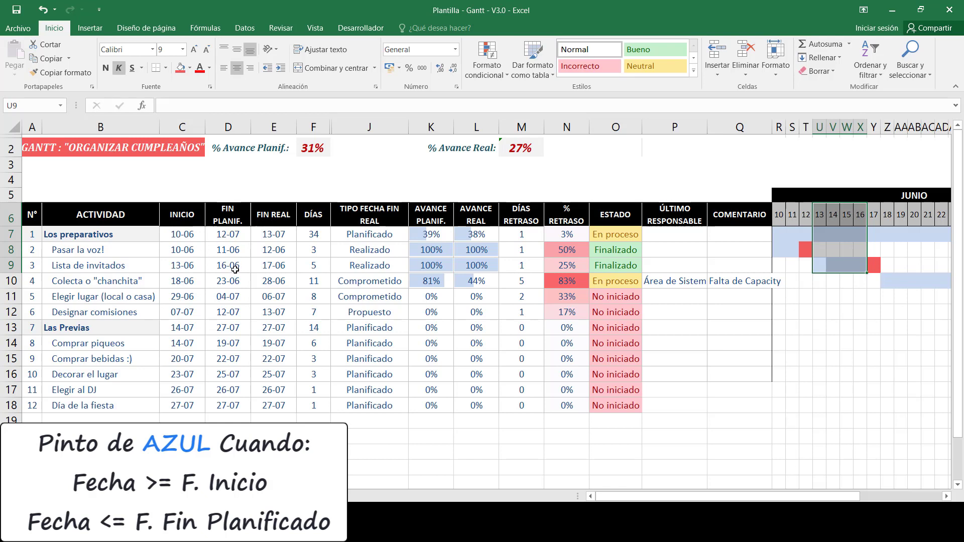
click(876, 263)
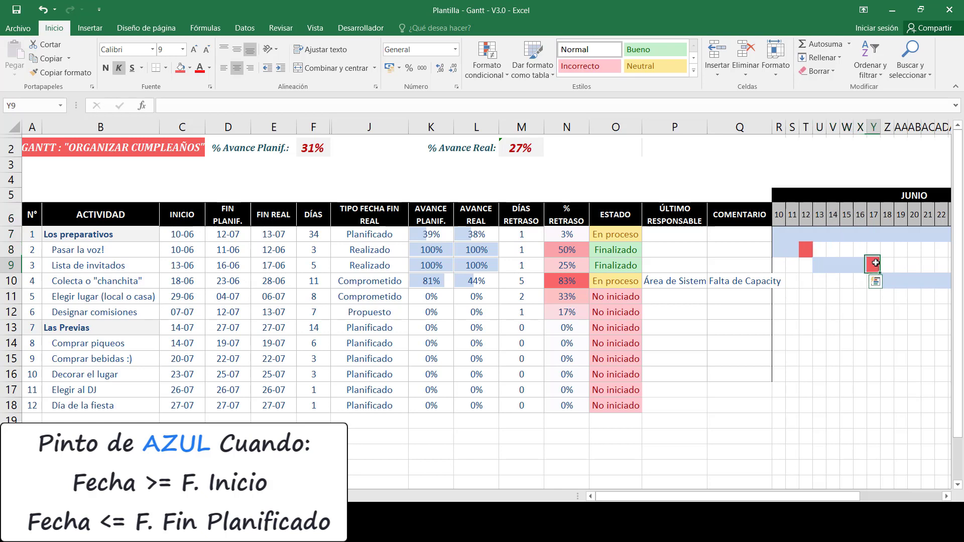
drag(876, 263, 874, 217)
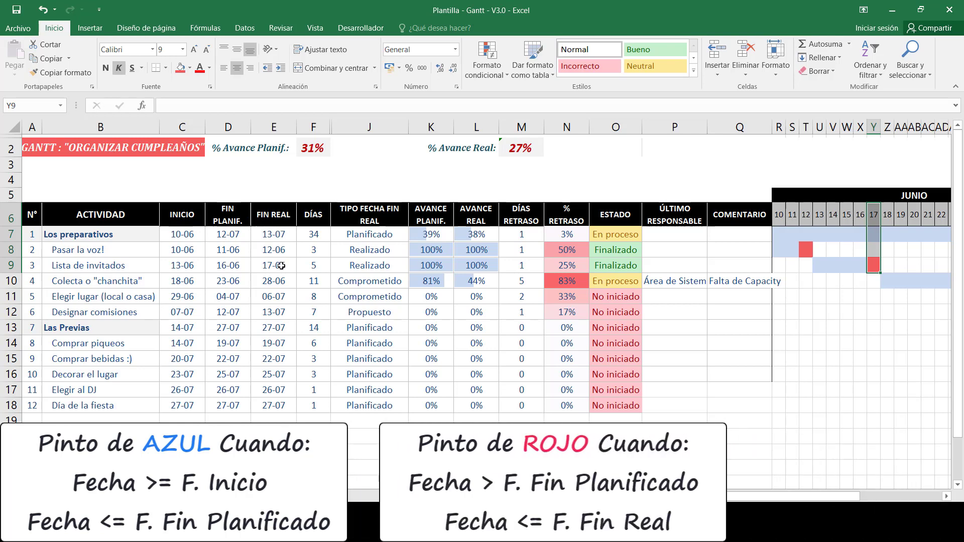
click(874, 264)
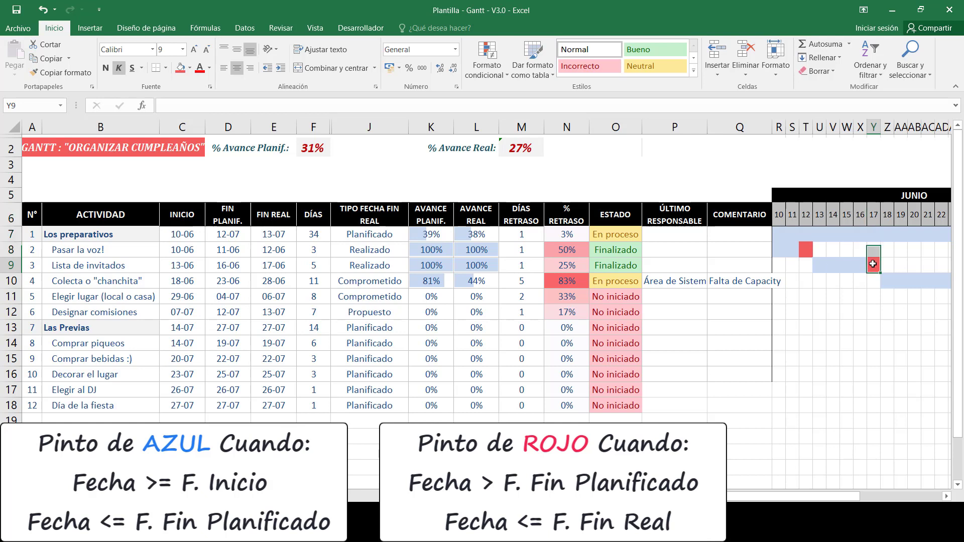
drag(805, 254, 807, 211)
Remove the manual red fill from T8 and Y9 by copying the blank cell V12 over them
click(835, 315)
key(ctrl+c)
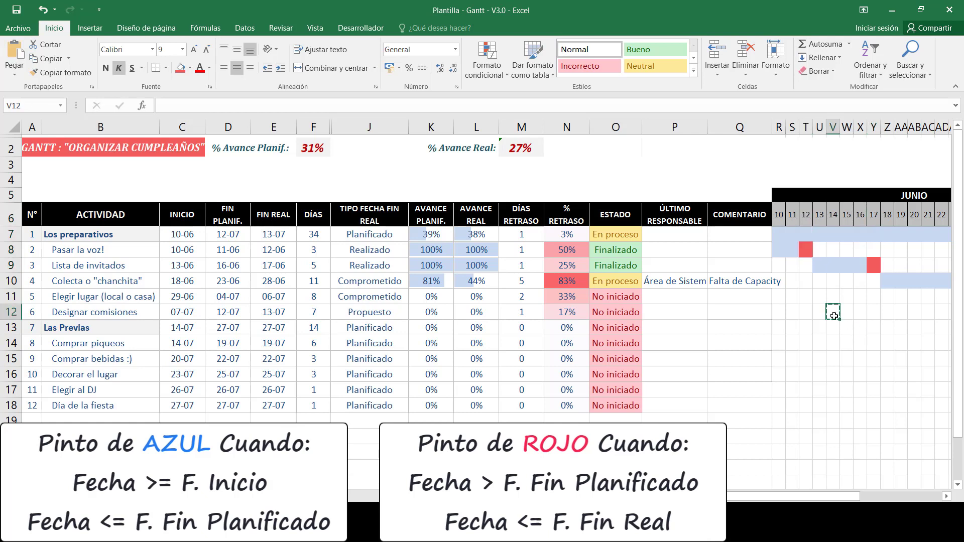
click(810, 251)
key(ctrl+v)
click(873, 265)
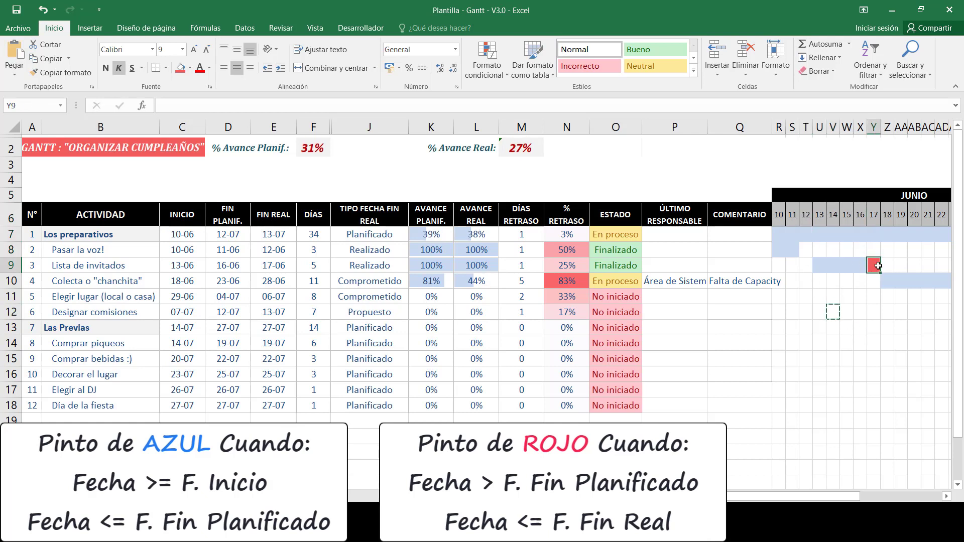
key(ctrl+v)
key(Escape)
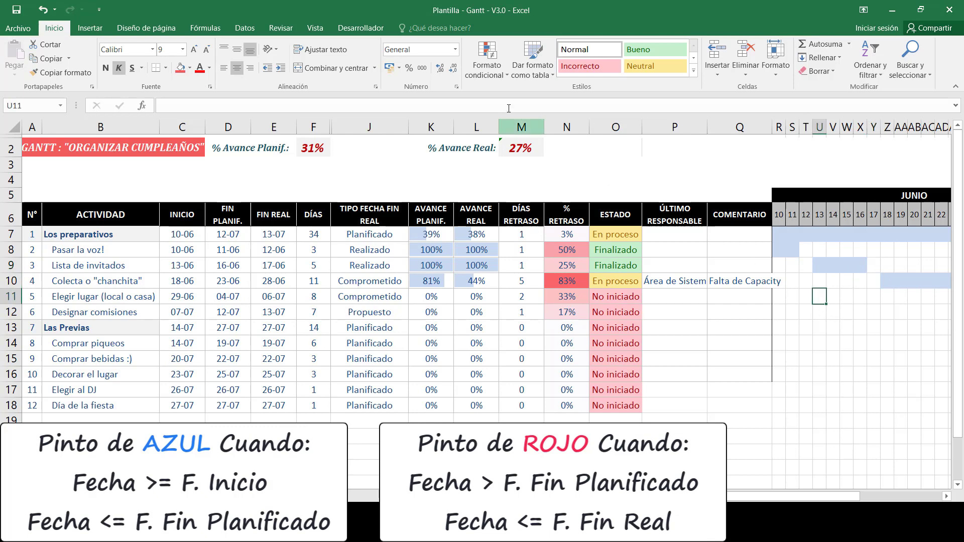
Create a conditional formatting rule for cell T8 that uses a formula to determine which cells to format
click(807, 255)
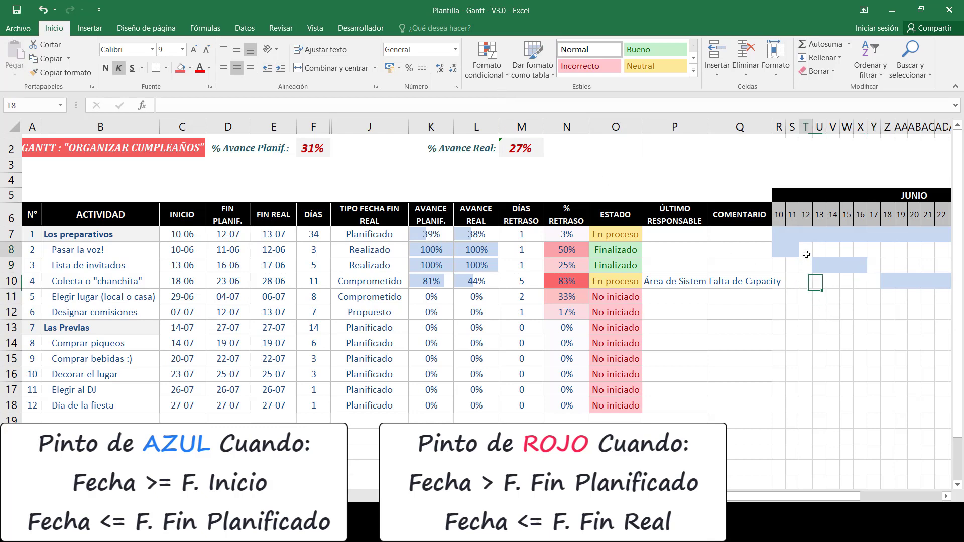
click(487, 62)
click(523, 227)
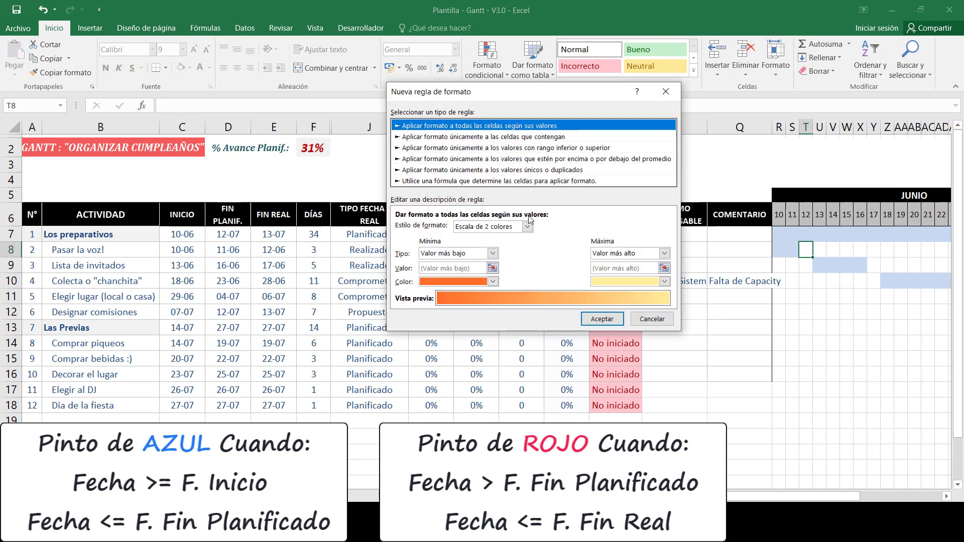
click(512, 182)
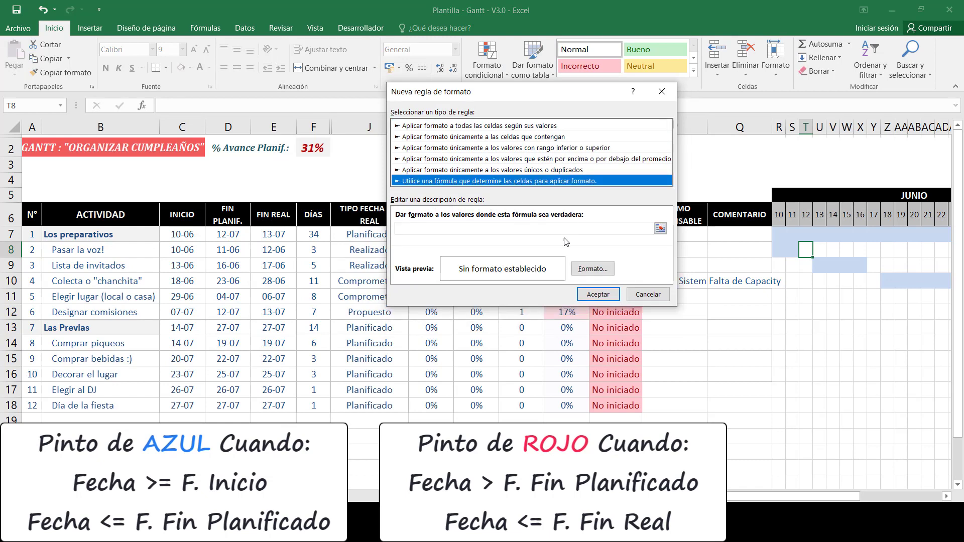
drag(446, 103, 512, 142)
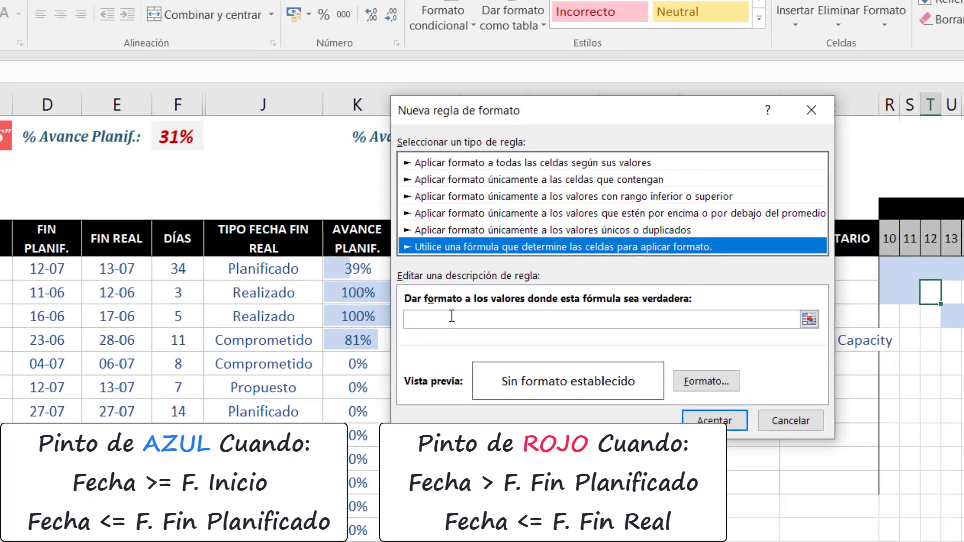
Enter the rule's first condition as =Y(T$6>$D$8, comparing the header date with the planned end date and leaving column T relative
click(491, 269)
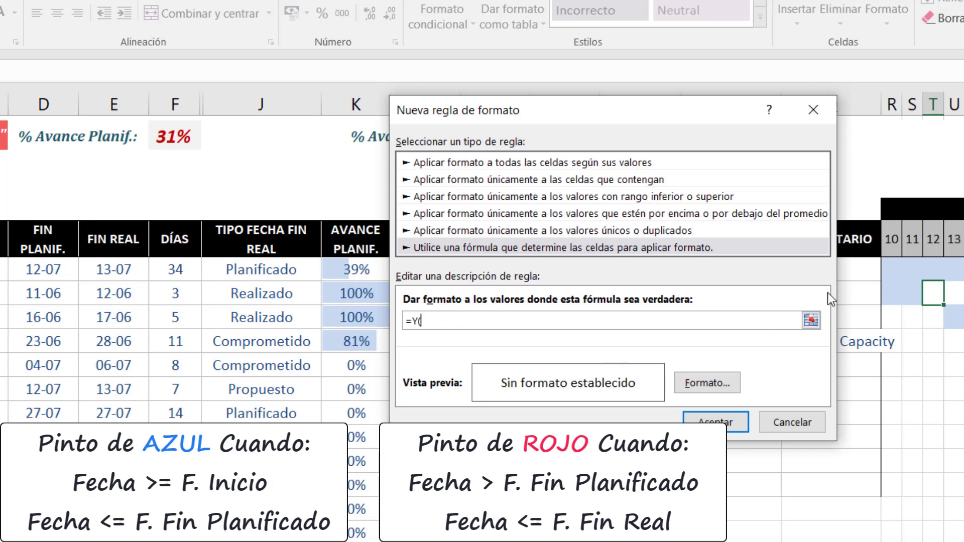
click(933, 241)
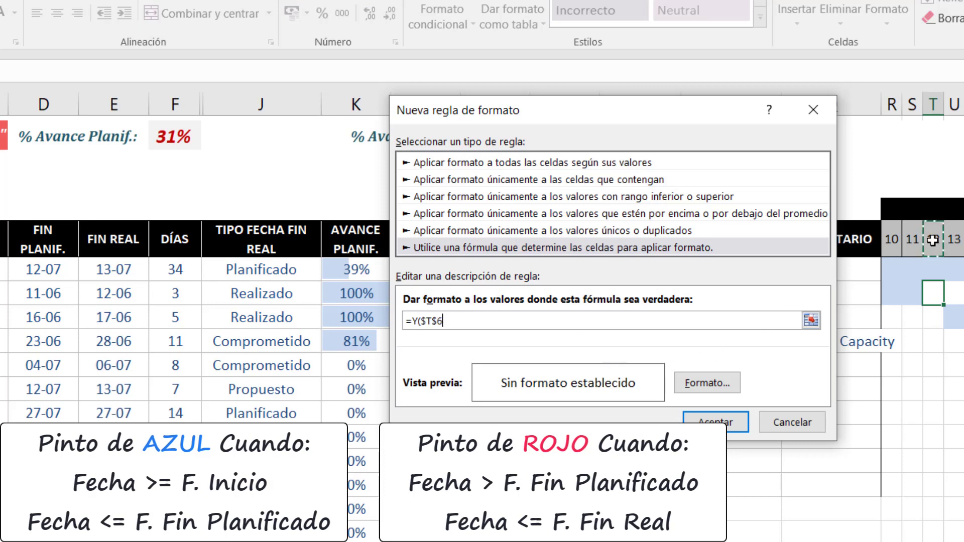
key(F4)
key(F4)
key(F4)
key(F4)
click(424, 322)
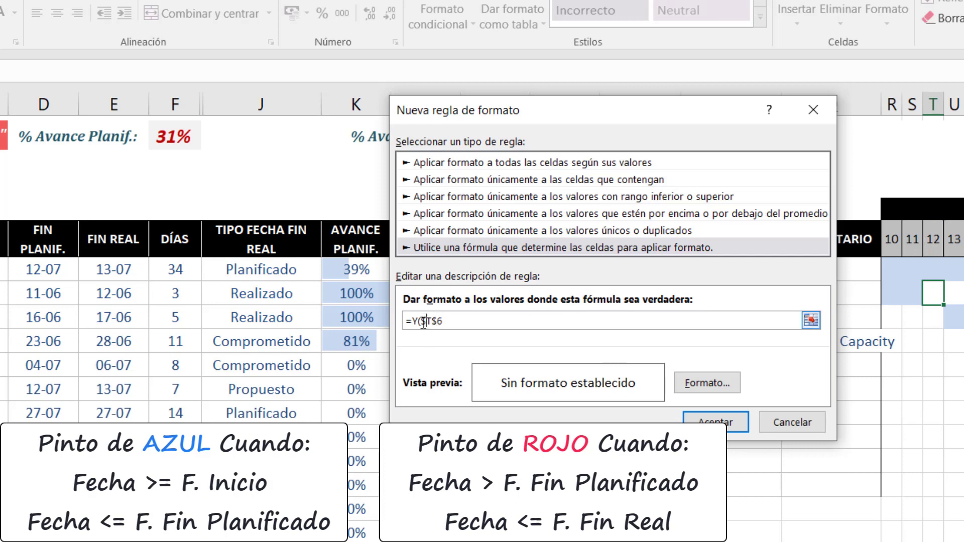
key(Delete)
click(473, 326)
click(56, 294)
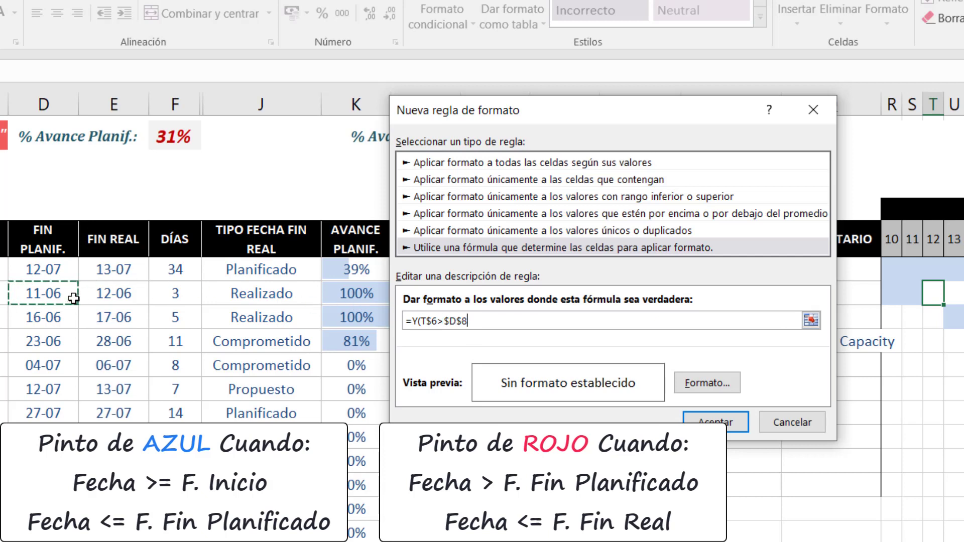
Add the second condition $T$6<=$E$8 to compare the header date with the real end date, and close the Y function
text(;)
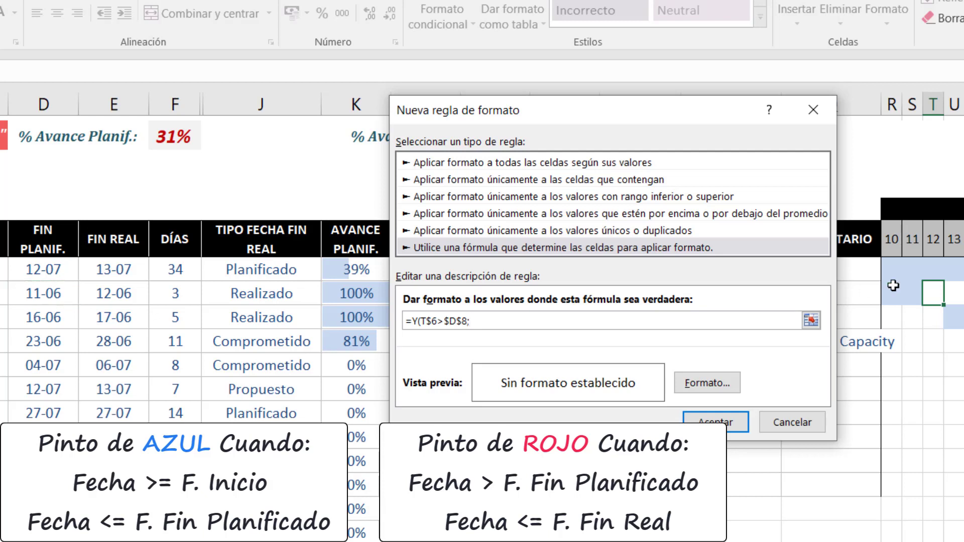
click(927, 242)
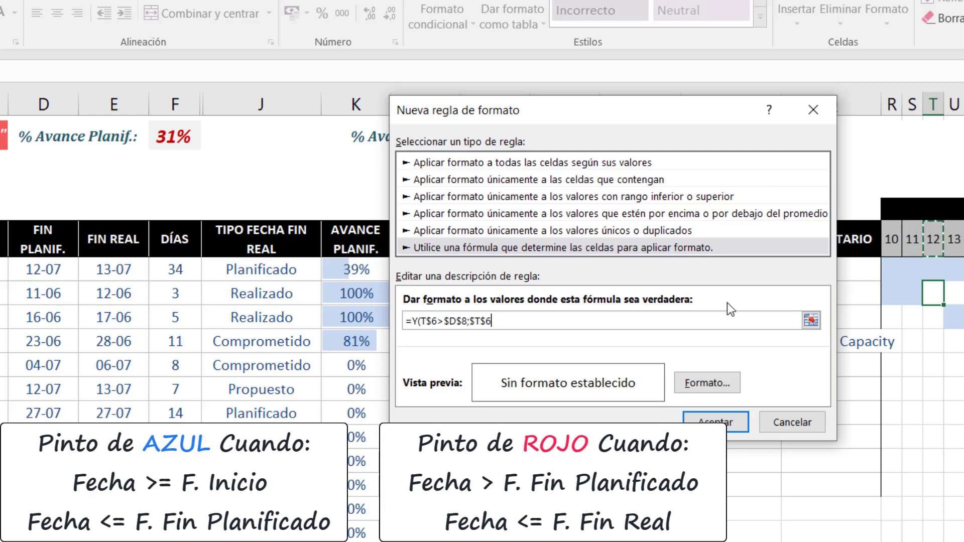
text(<=)
click(113, 292)
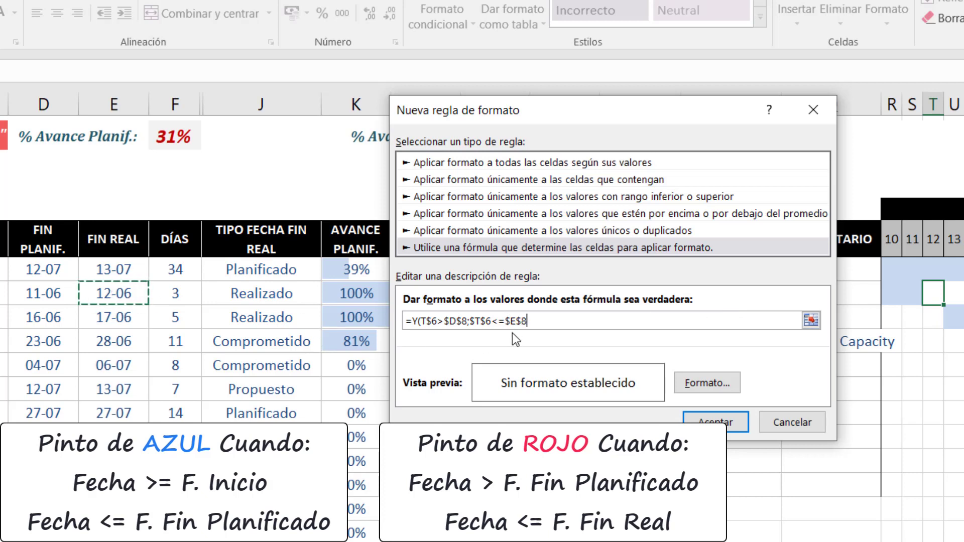
text())
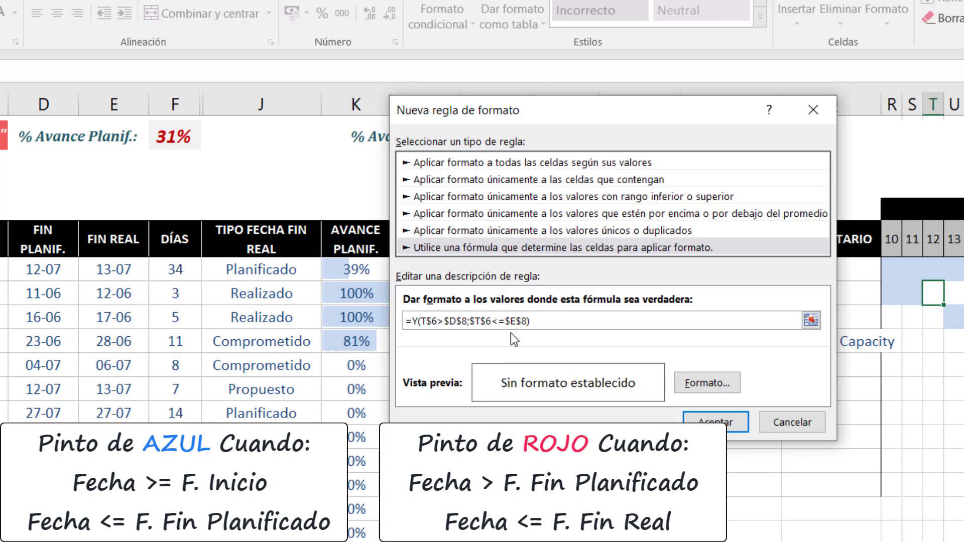
drag(530, 321, 411, 318)
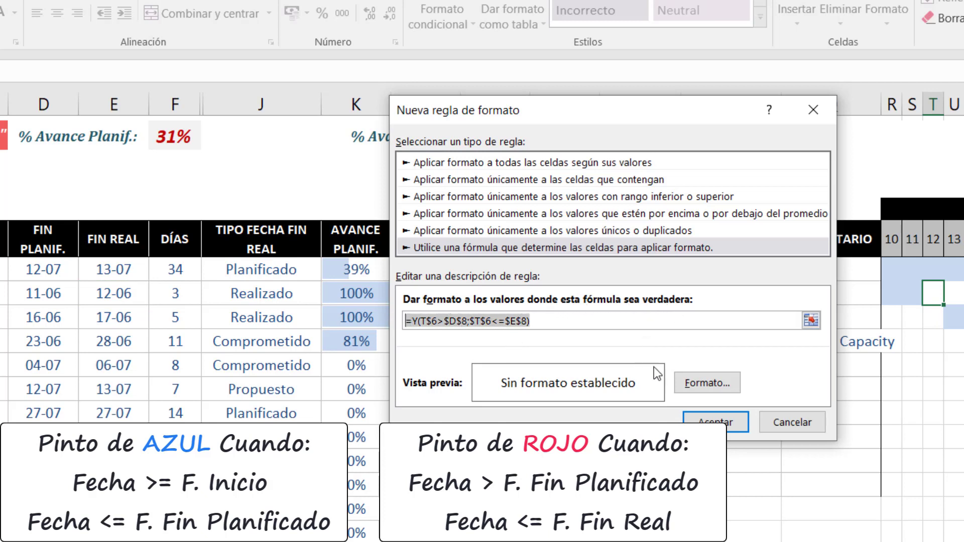
Set the rule's fill to a custom red with RGB 241, 91, 91 and accept the format
click(692, 382)
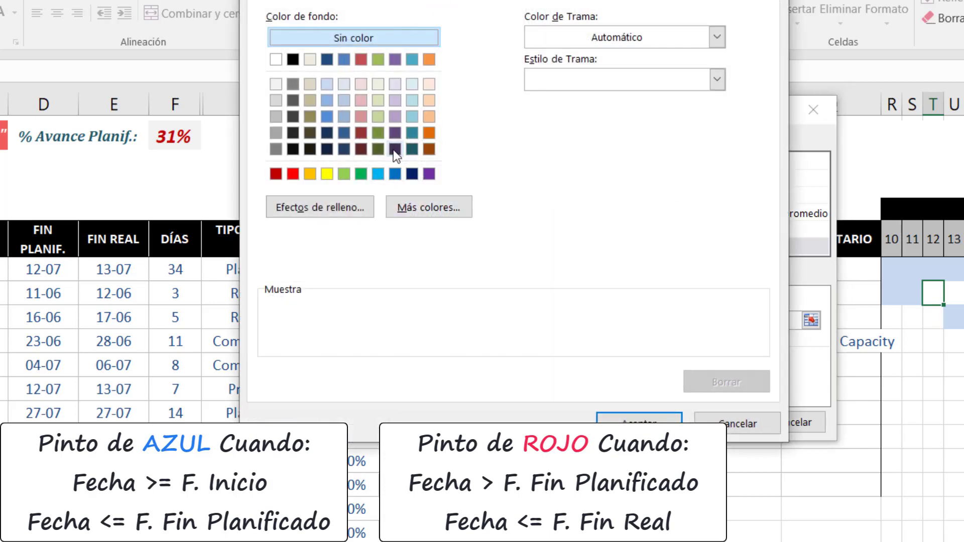
click(419, 208)
click(484, 80)
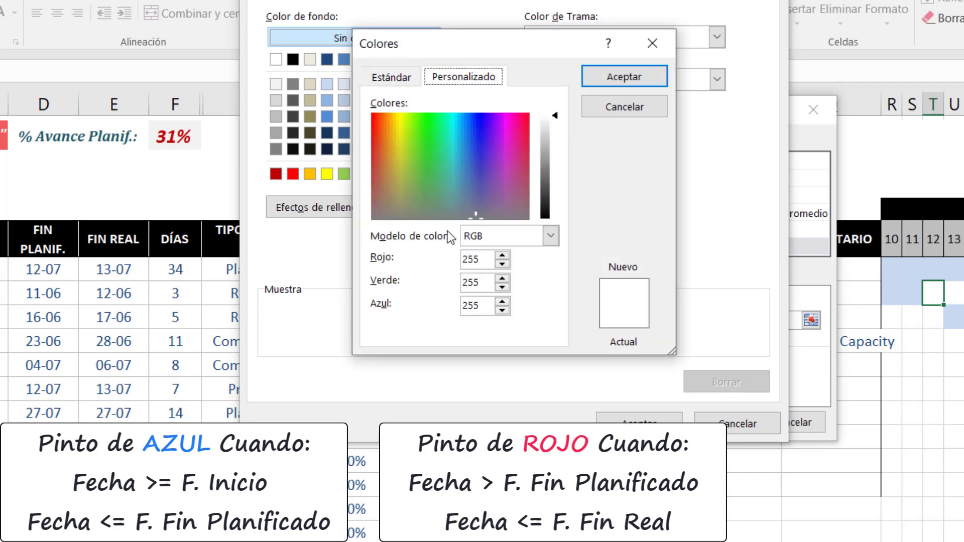
double_click(477, 259)
text(241)
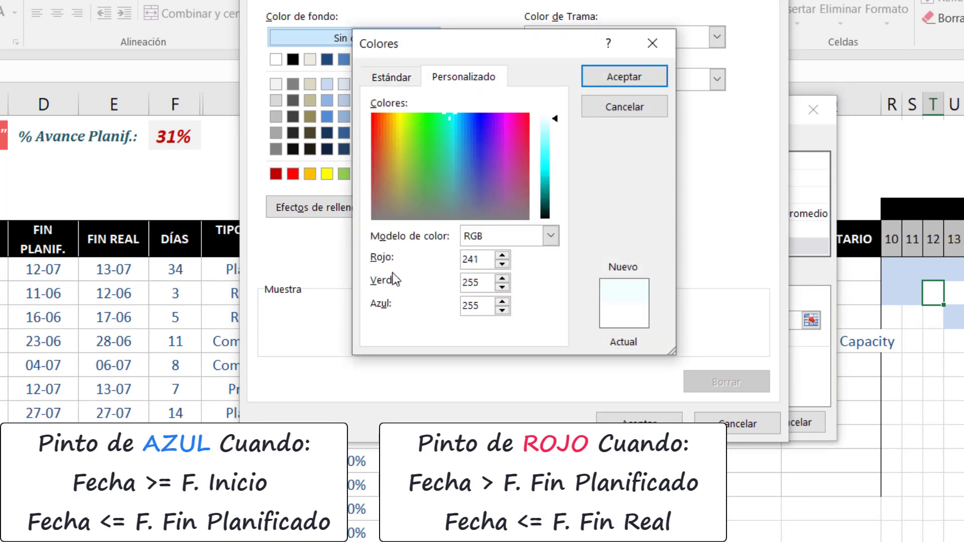
drag(487, 285, 449, 284)
text(91)
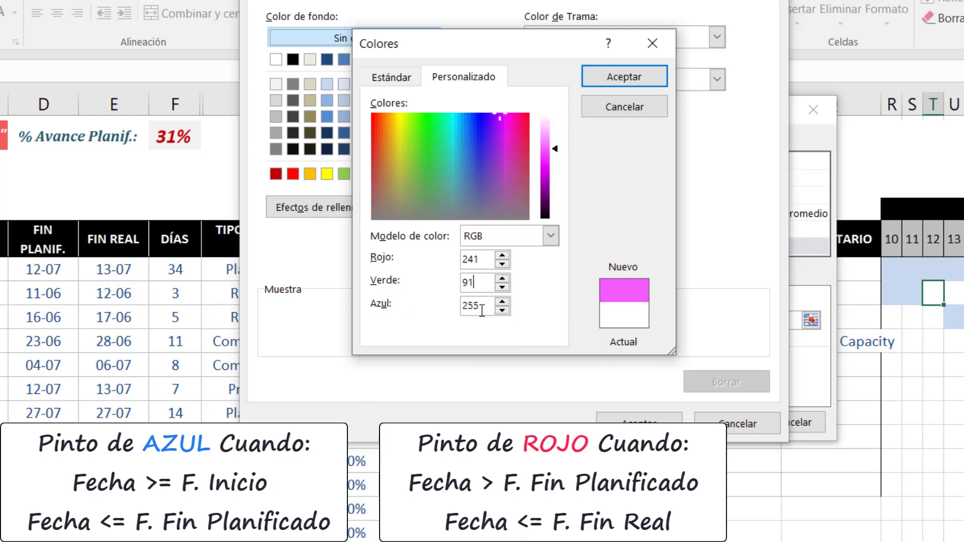
drag(482, 310, 449, 319)
text(91)
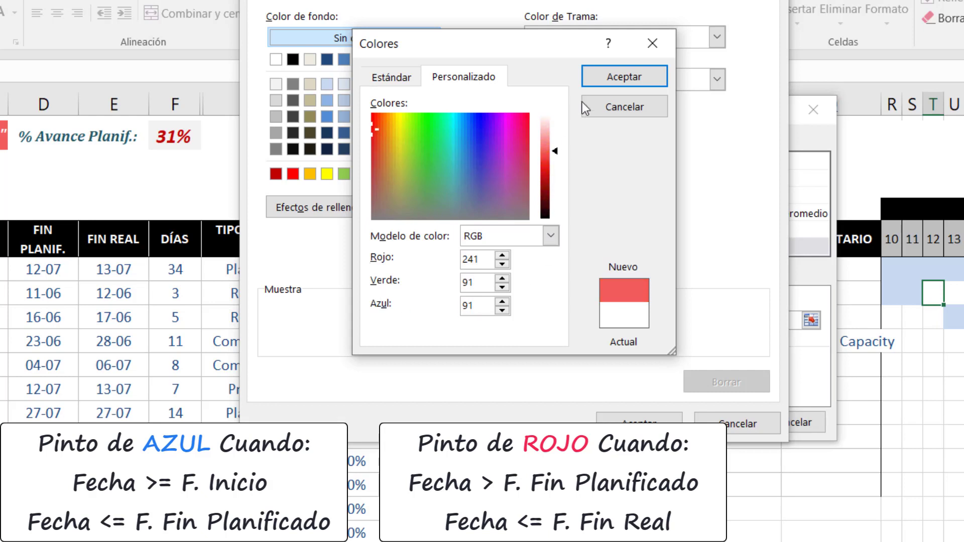
click(592, 78)
click(628, 420)
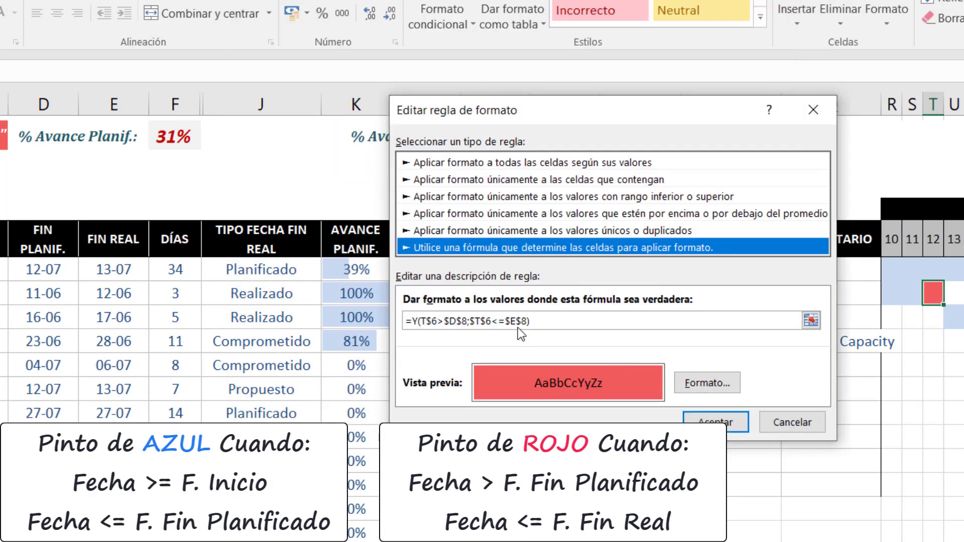
Change the red rule's formula to =Y(T$6>$D8;T$6<=$E8), making the rows and the header column relative, and accept the rule
click(520, 320)
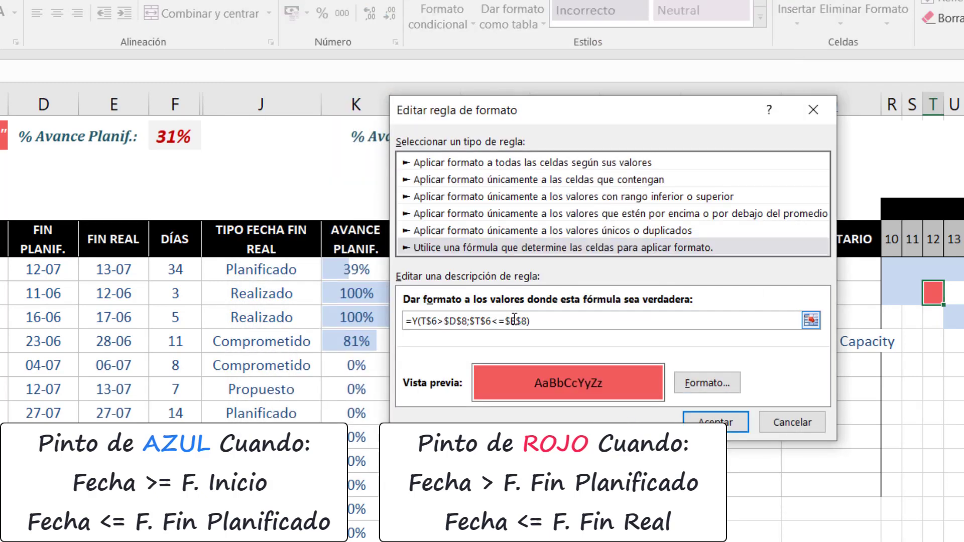
key(Delete)
click(462, 321)
key(Delete)
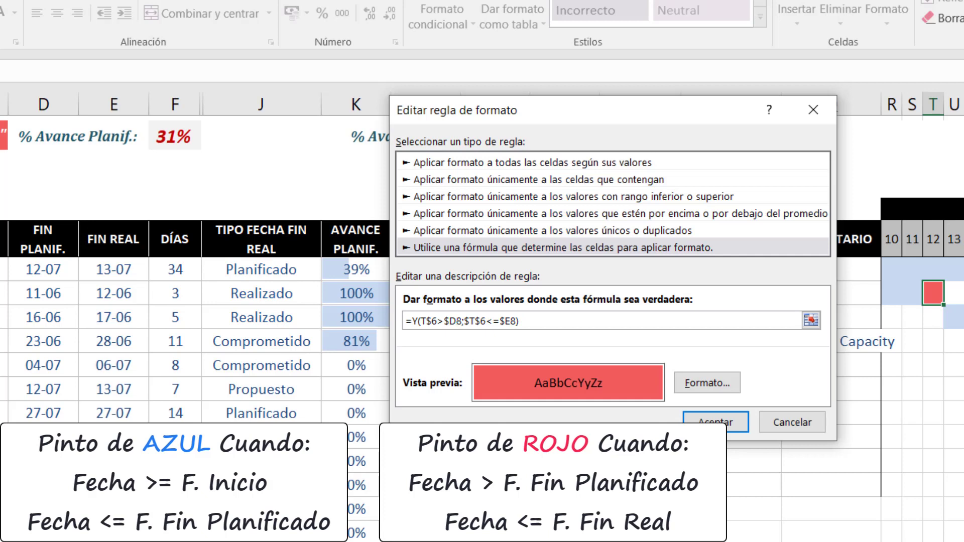
click(469, 320)
key(BackSpace)
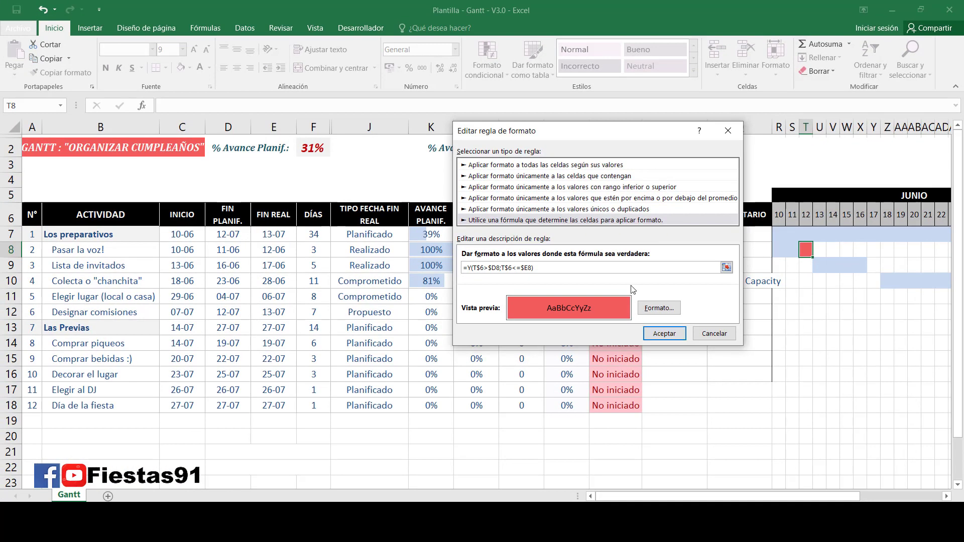
click(656, 338)
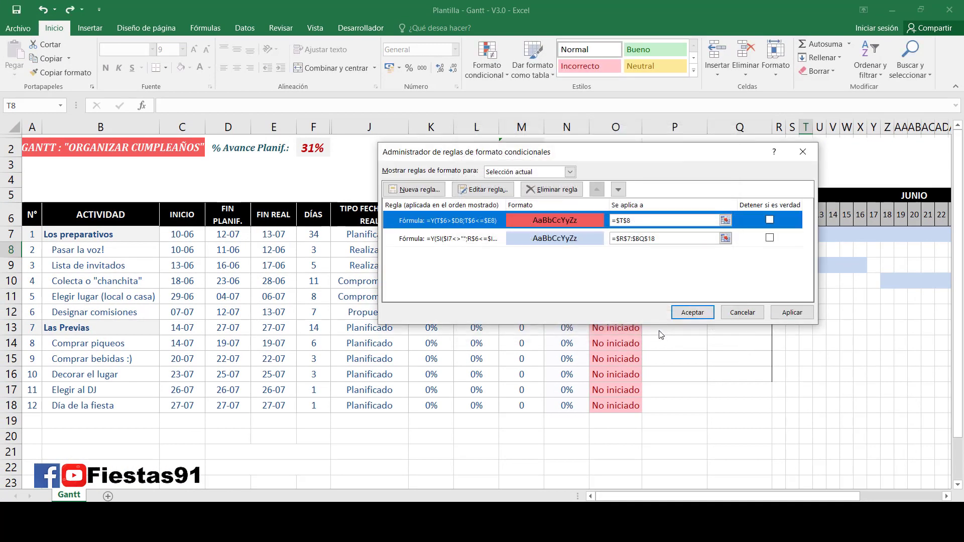
click(682, 312)
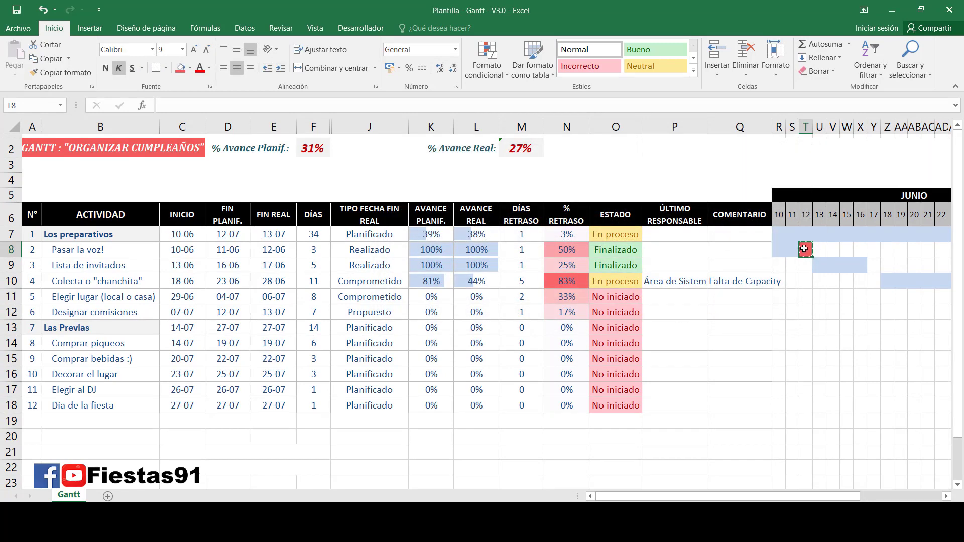
Copy cell T8 with its red delay rule onto the whole timeline range R7:BQ18
drag(779, 234, 843, 406)
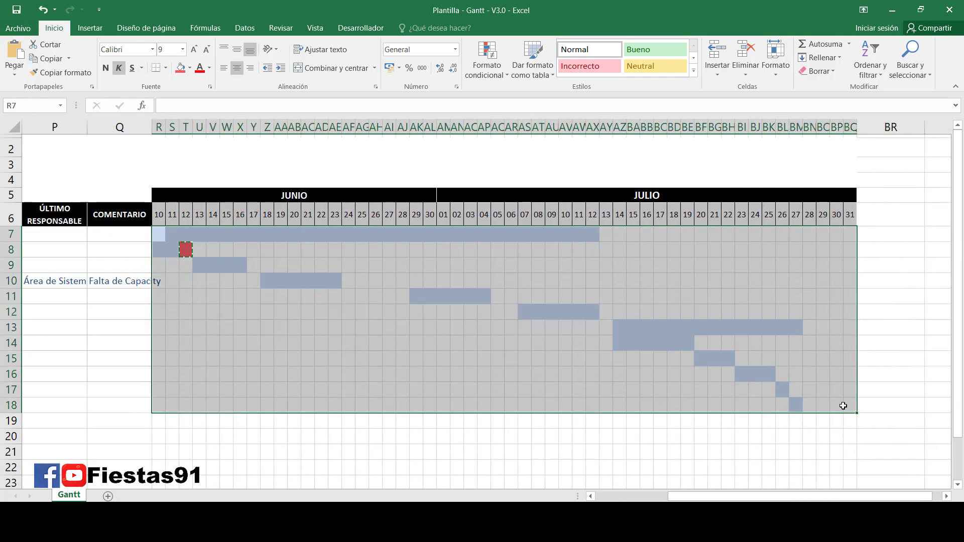
key(ctrl+v)
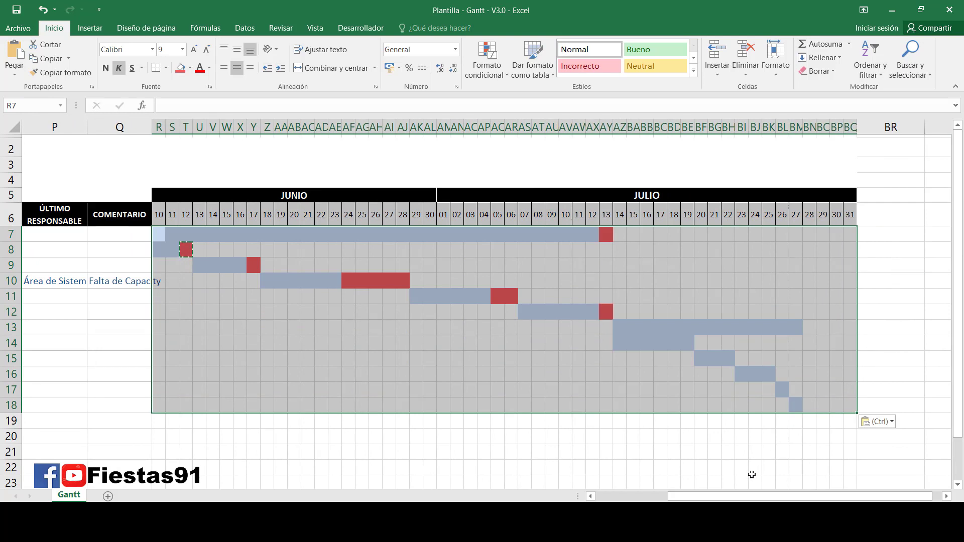
key(Escape)
scroll(665, 447, left, 5)
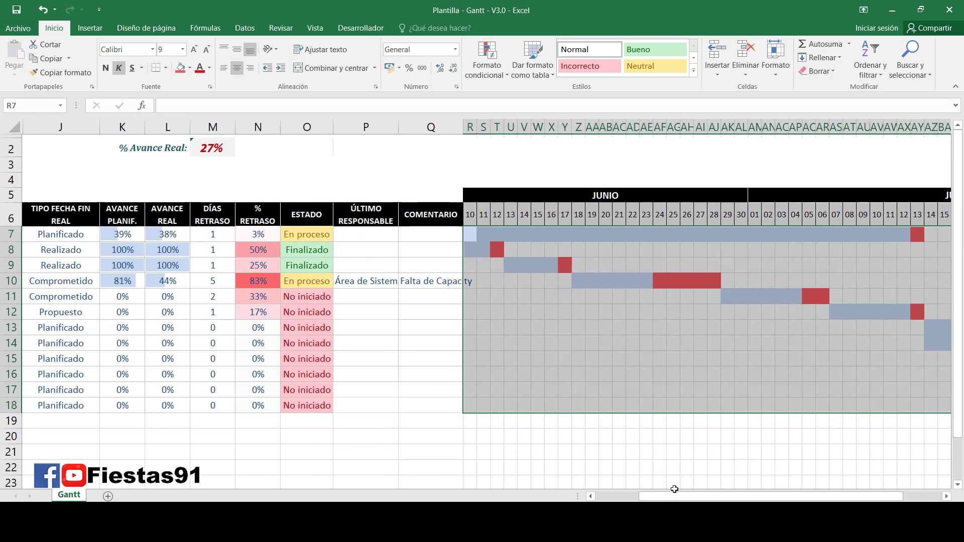
scroll(675, 490, left, 3)
key(Right)
key(Right)
key(Down)
key(Down)
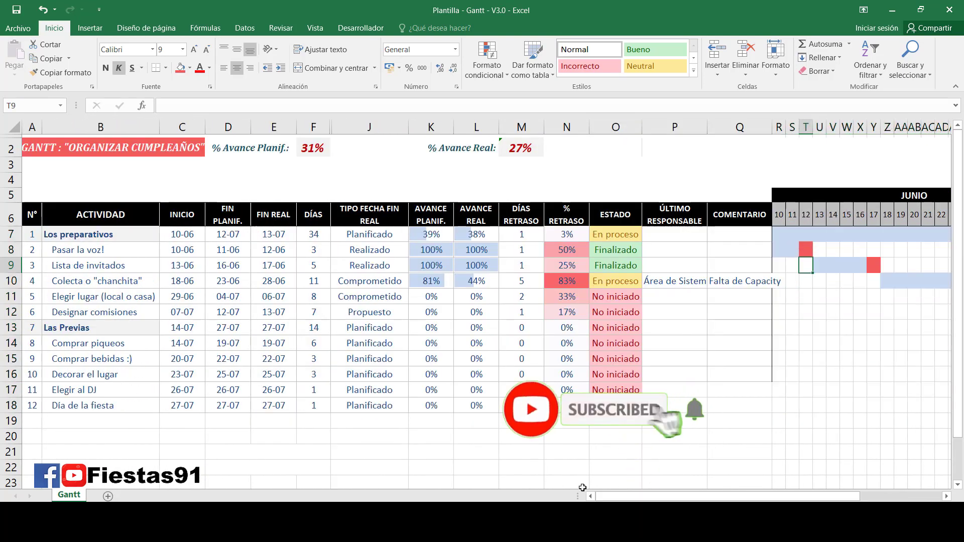
scroll(582, 488, right, 4)
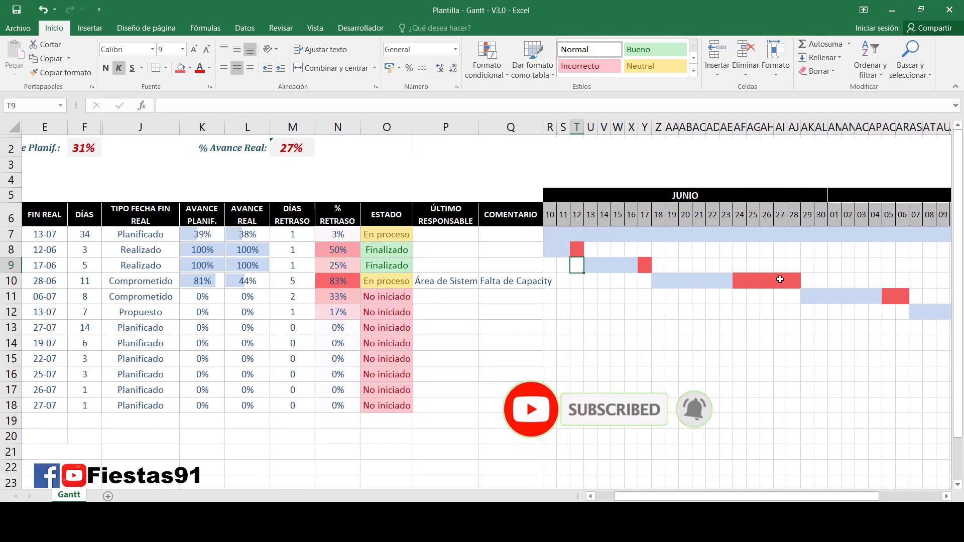
drag(793, 280, 726, 280)
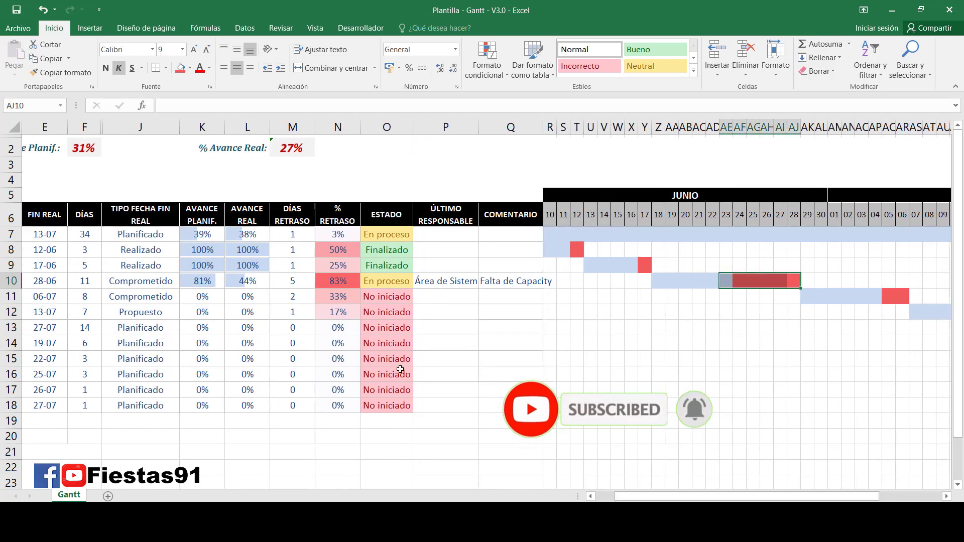
Hide the ÚLTIMO RESPONSABLE and COMENTARIO columns (P and Q)
click(490, 127)
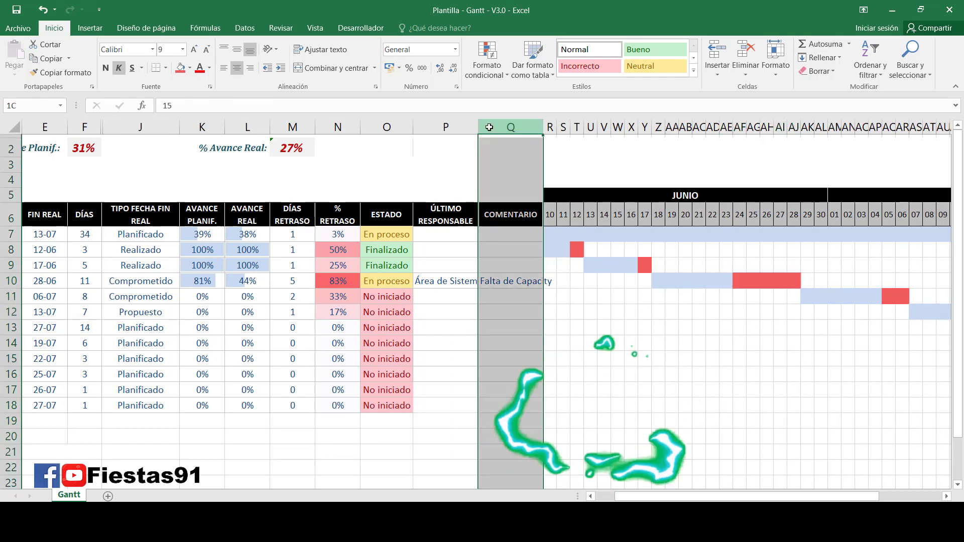
drag(489, 127, 452, 127)
right_click(452, 127)
click(474, 291)
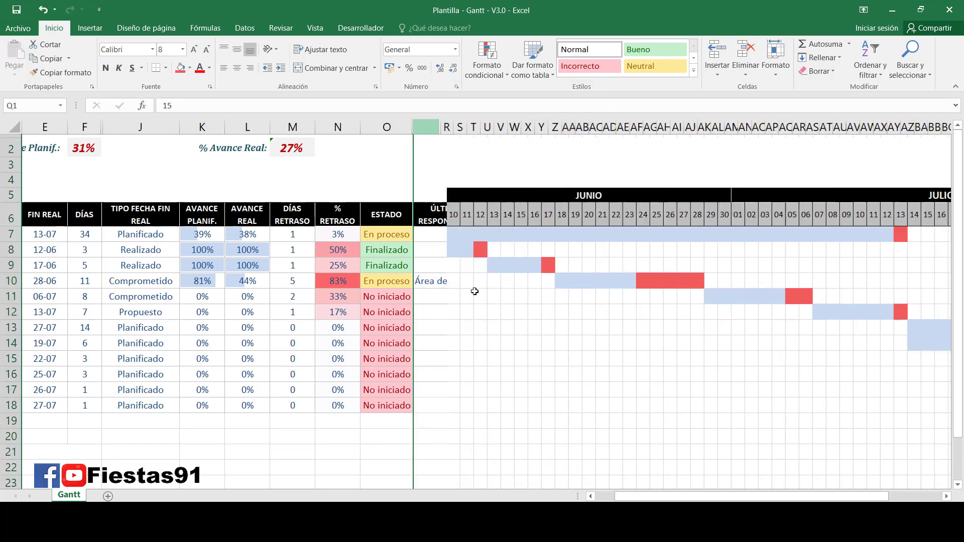
drag(634, 497, 616, 497)
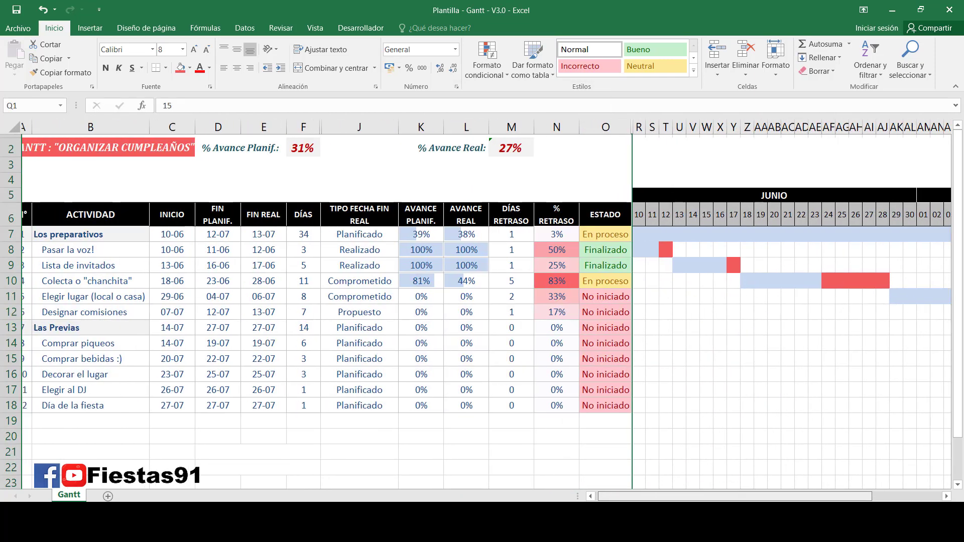
scroll(572, 436, right, 1)
scroll(573, 435, left, 1)
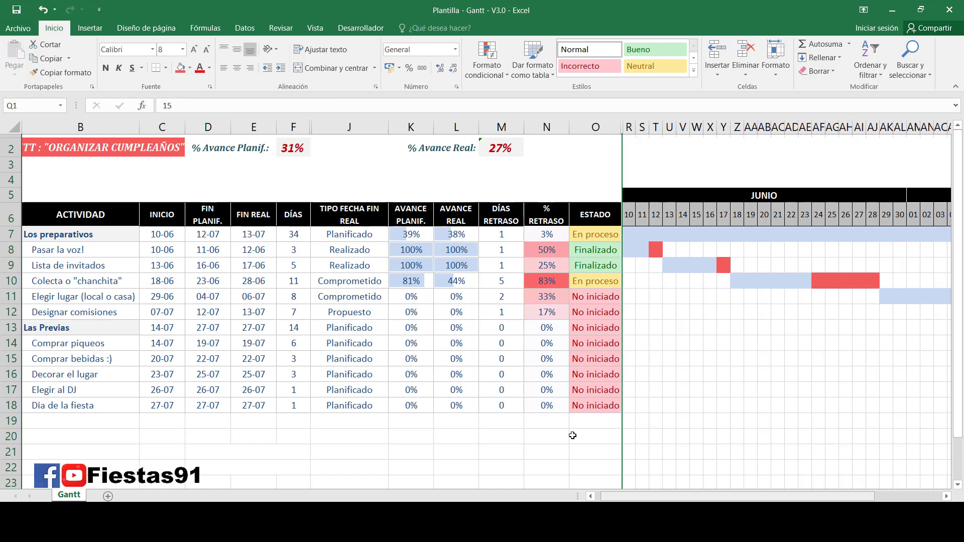
Compare the planned and real end dates of Colecta o "chanchita" in row 10 with its red days in the timeline
click(212, 282)
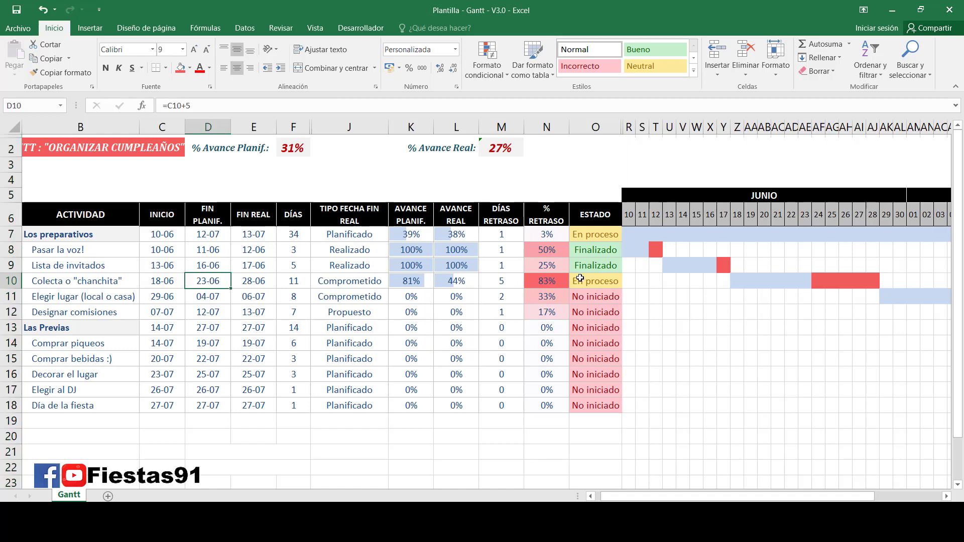
drag(803, 217, 802, 307)
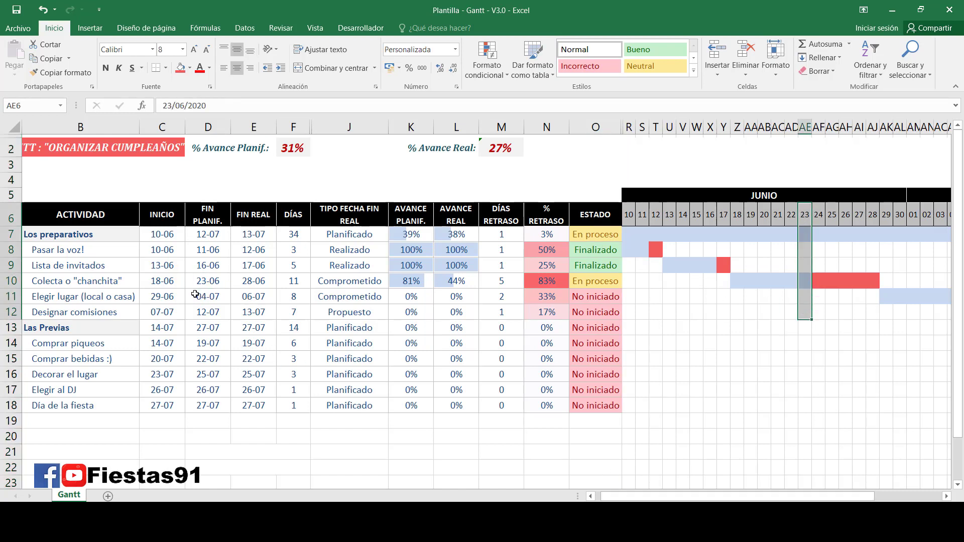
drag(240, 280, 249, 235)
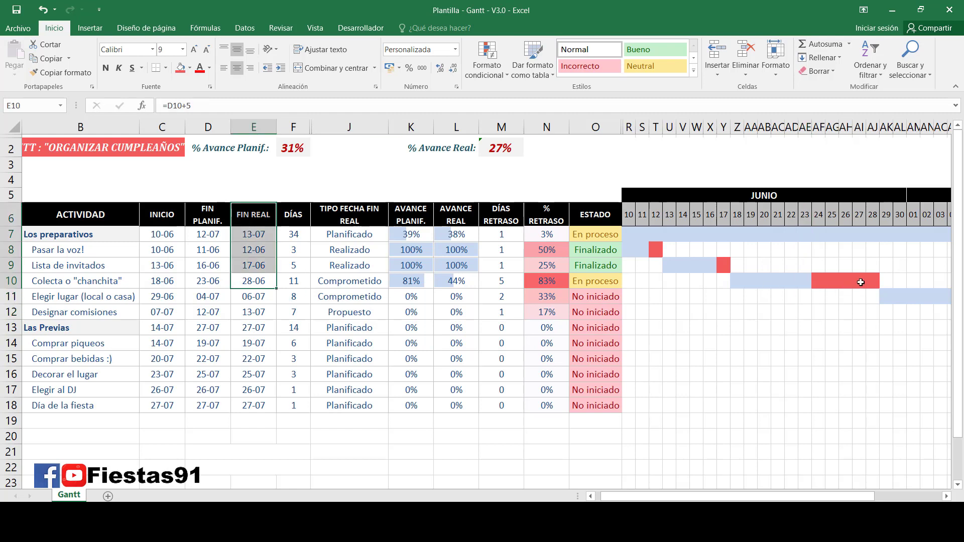
drag(872, 281, 873, 215)
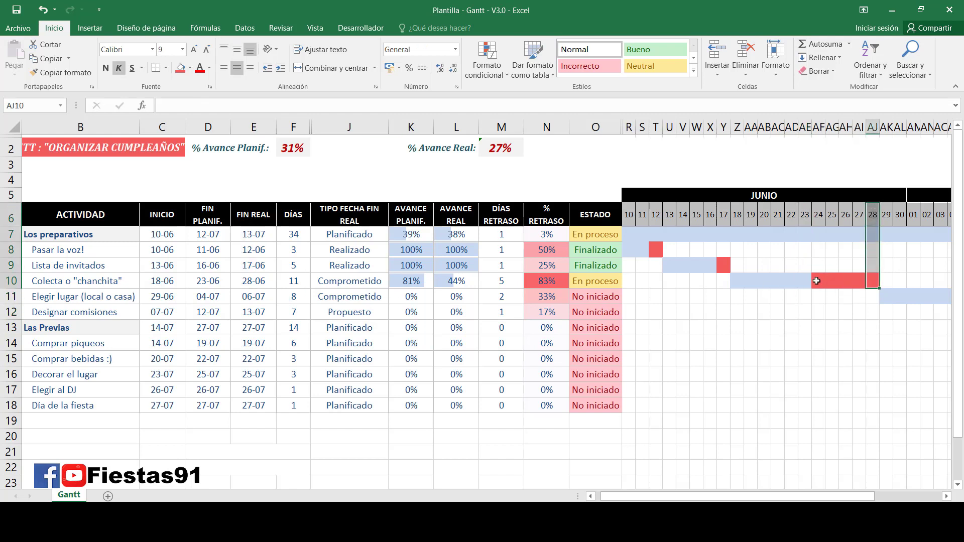
drag(816, 281, 874, 280)
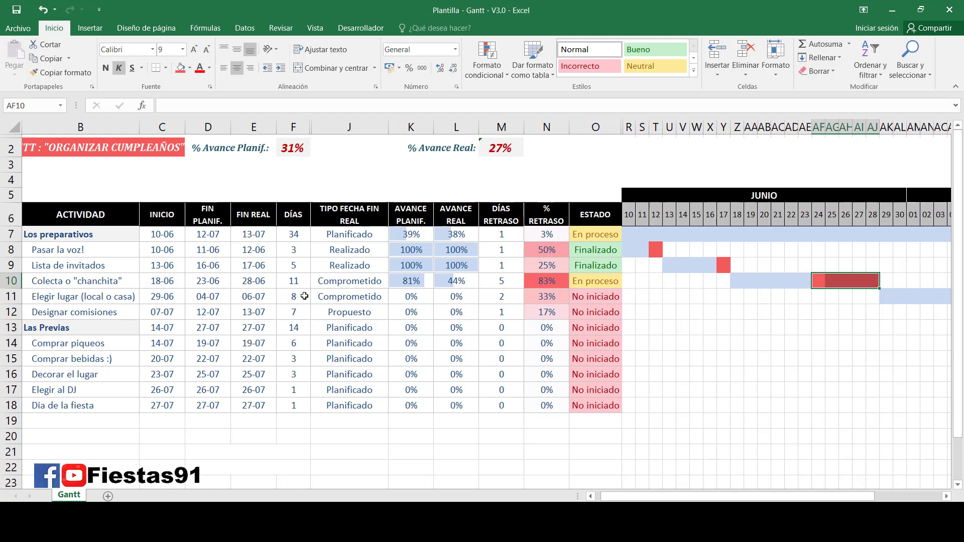
click(220, 281)
click(247, 284)
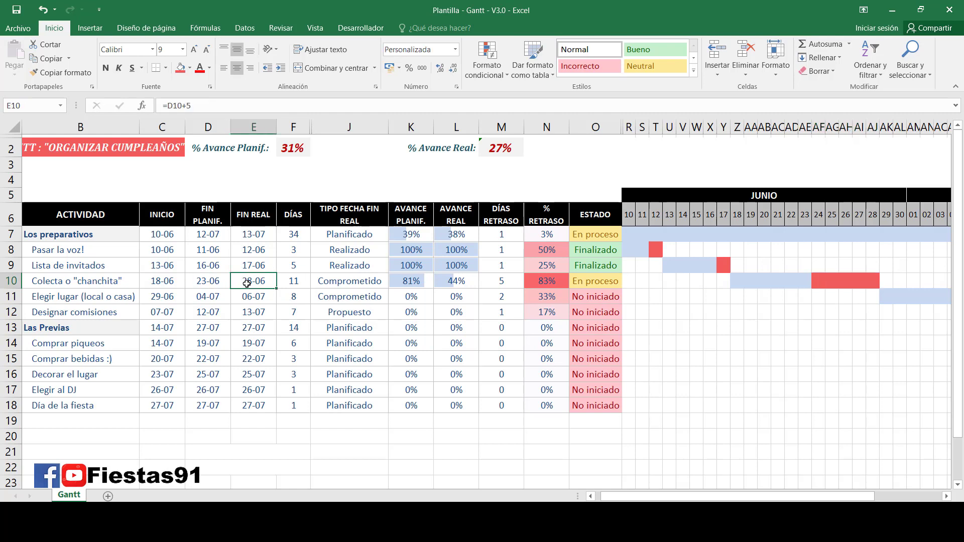
Change the real end date formula of Colecta o "chanchita" in E10 to =D10+1 and check the shifted bars
double_click(257, 282)
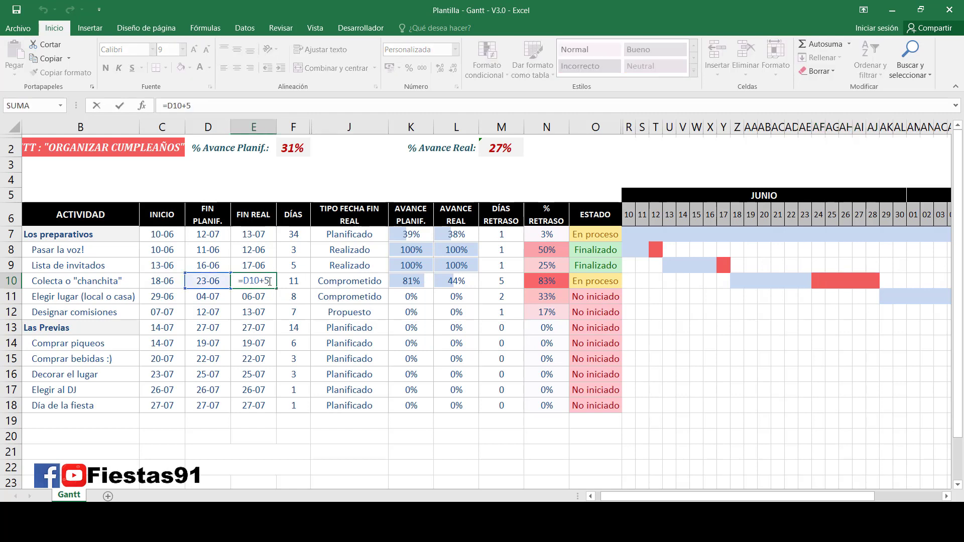
key(BackSpace)
text(1)
key(Return)
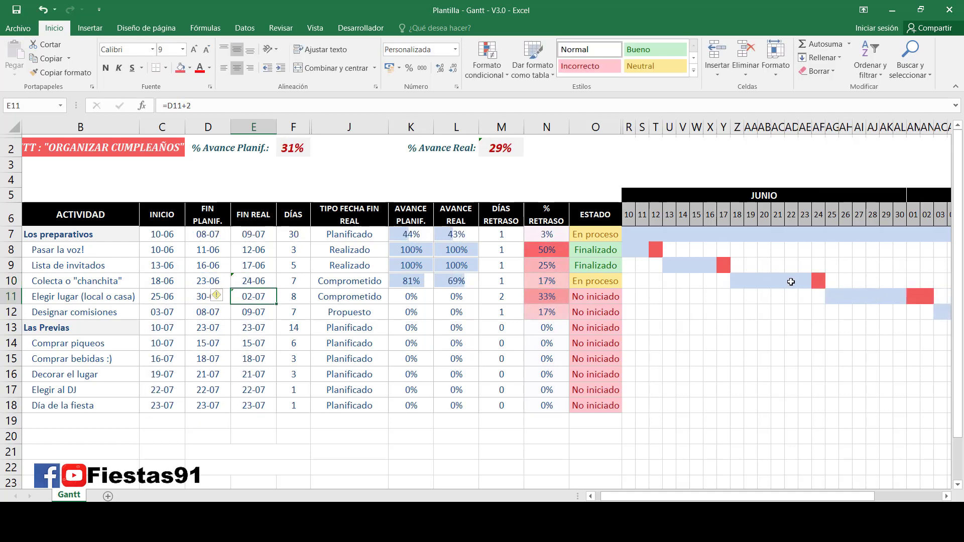
click(818, 281)
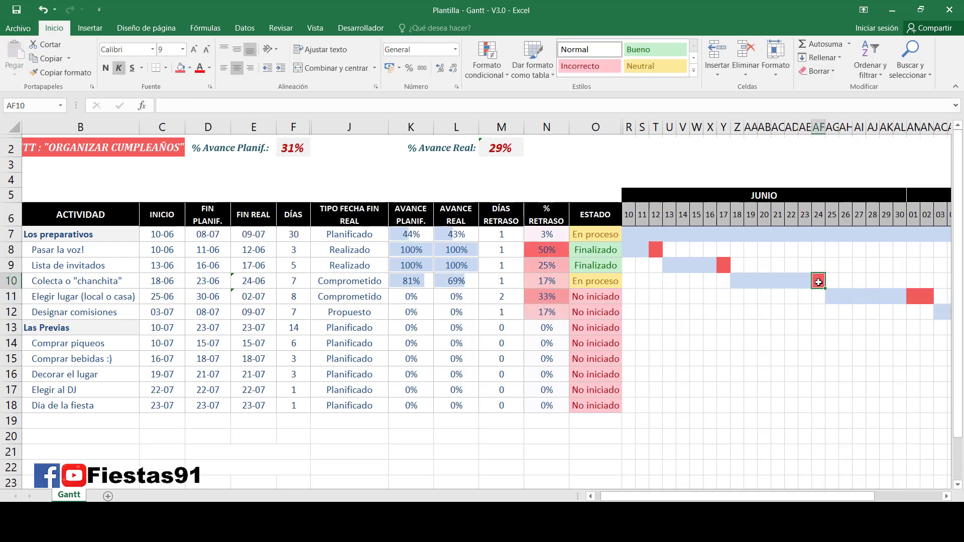
drag(826, 301, 932, 297)
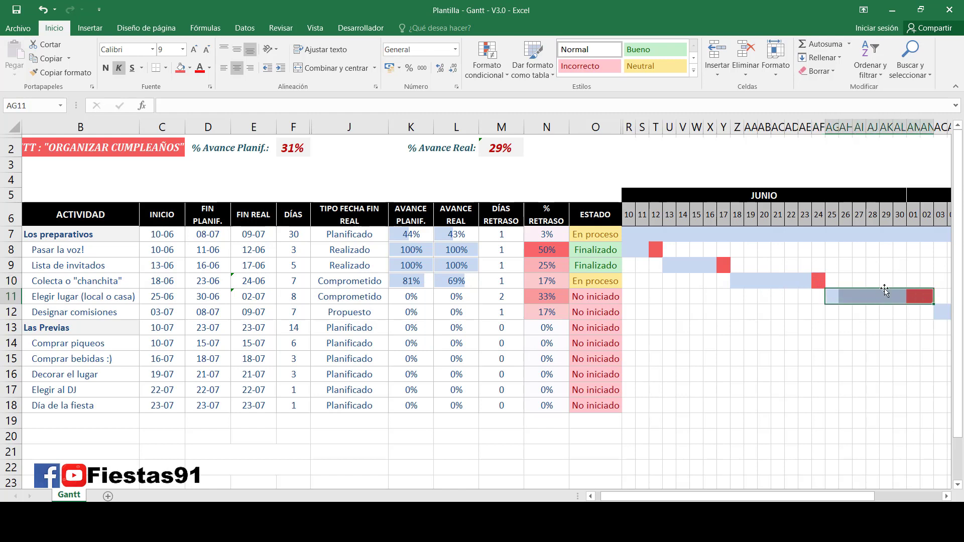
Undo the change to the real end date in E10 to compare the timeline bars, and redo it
click(873, 281)
key(ctrl+z)
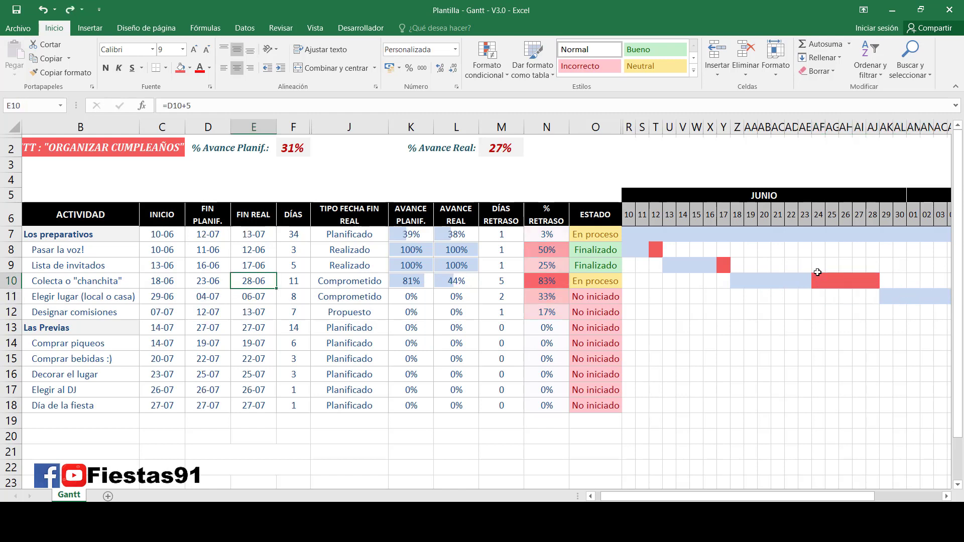
mouse_move(882, 298)
mouse_down()
mouse_move(883, 213)
mouse_move(884, 297)
mouse_up()
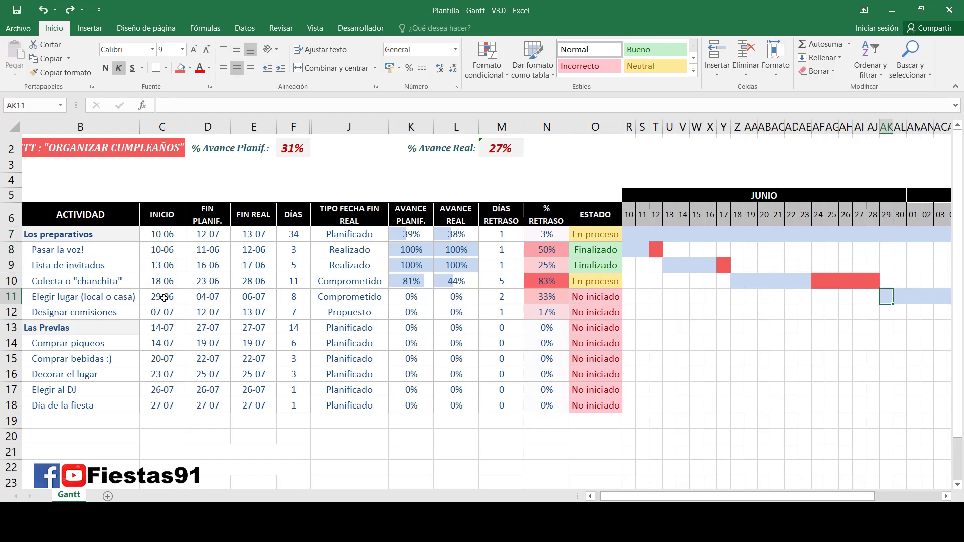
click(69, 10)
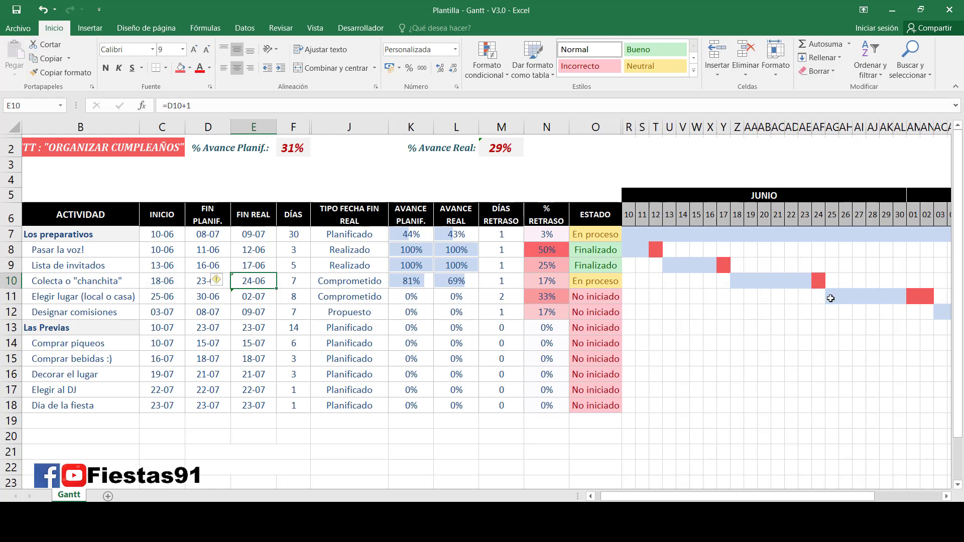
Examine how the start date of Elegir lugar depends on the real end date in E10, and review the delay percentage columns
drag(831, 299, 833, 222)
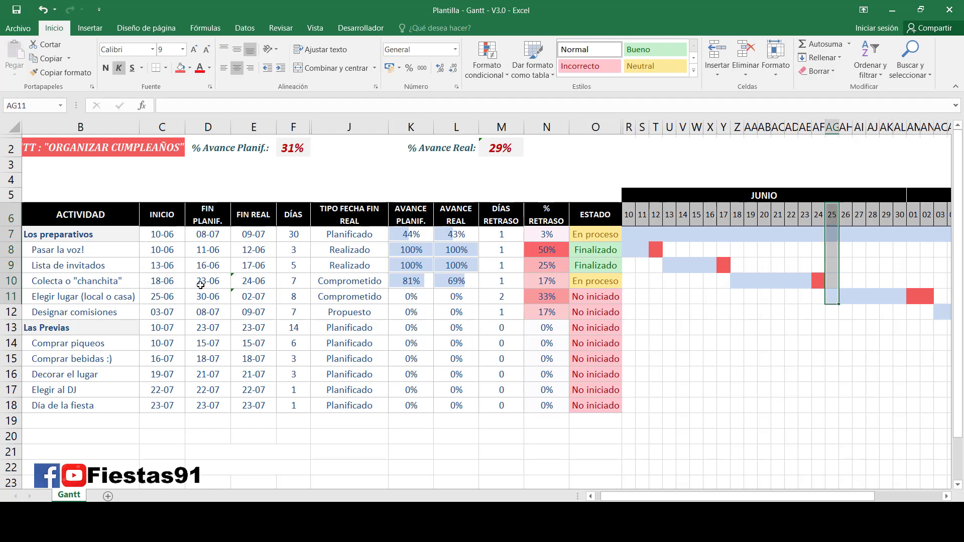
double_click(167, 297)
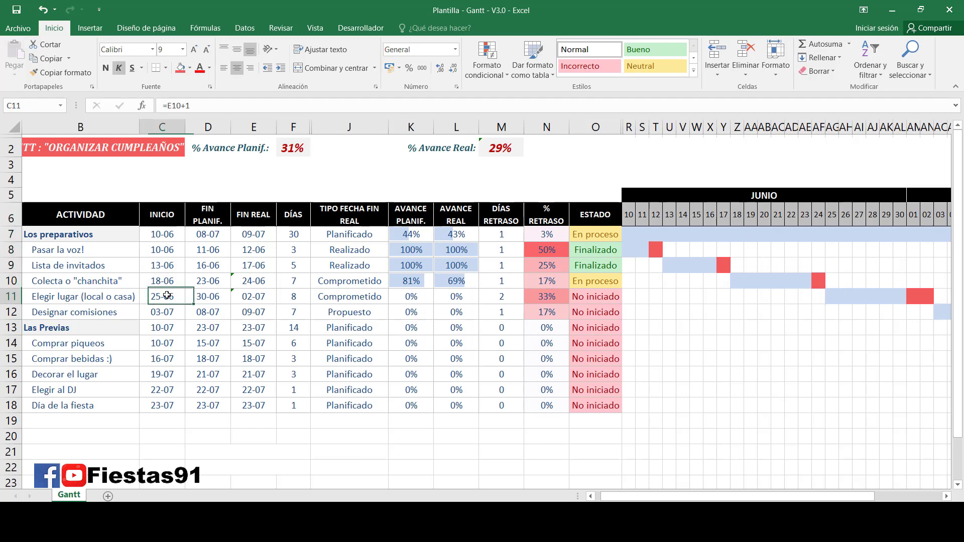
double_click(249, 281)
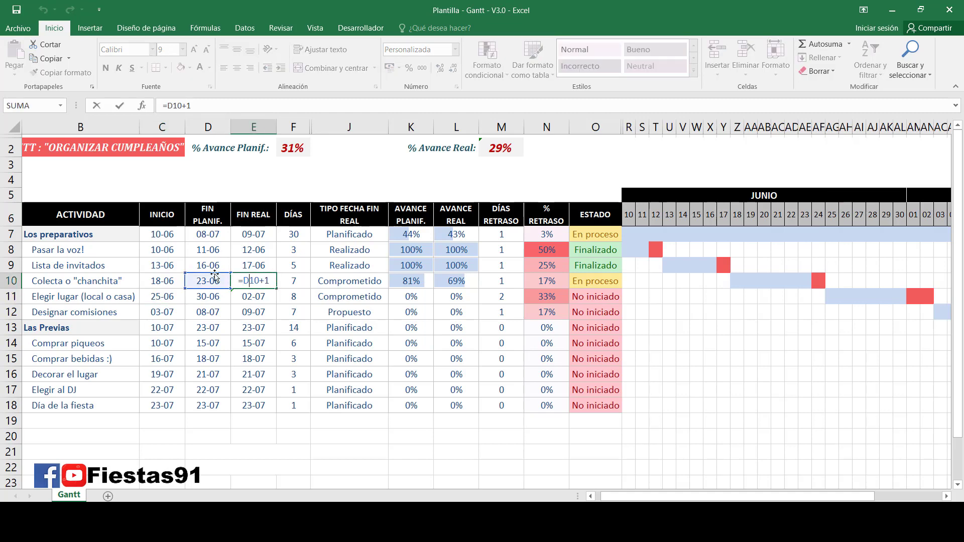
key(Escape)
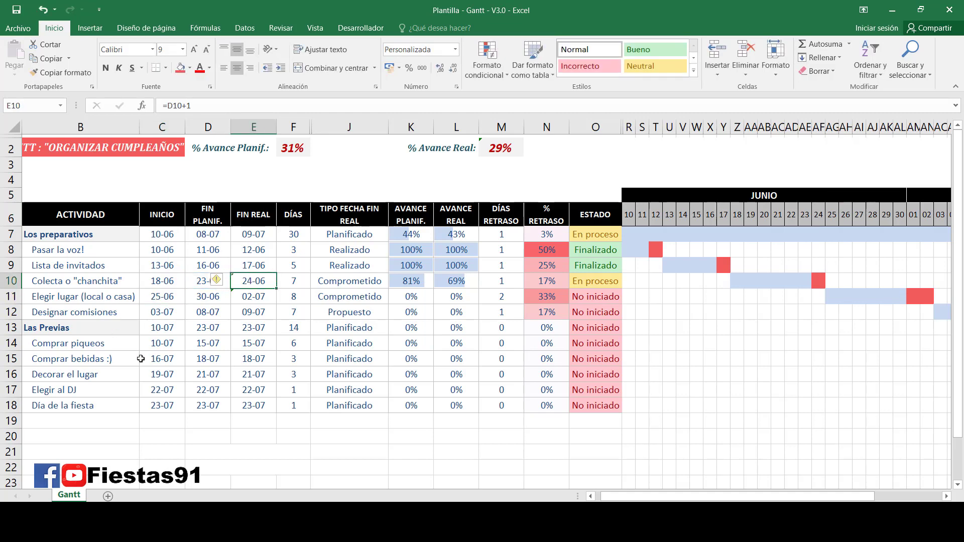
drag(277, 288, 276, 396)
click(216, 283)
key(Escape)
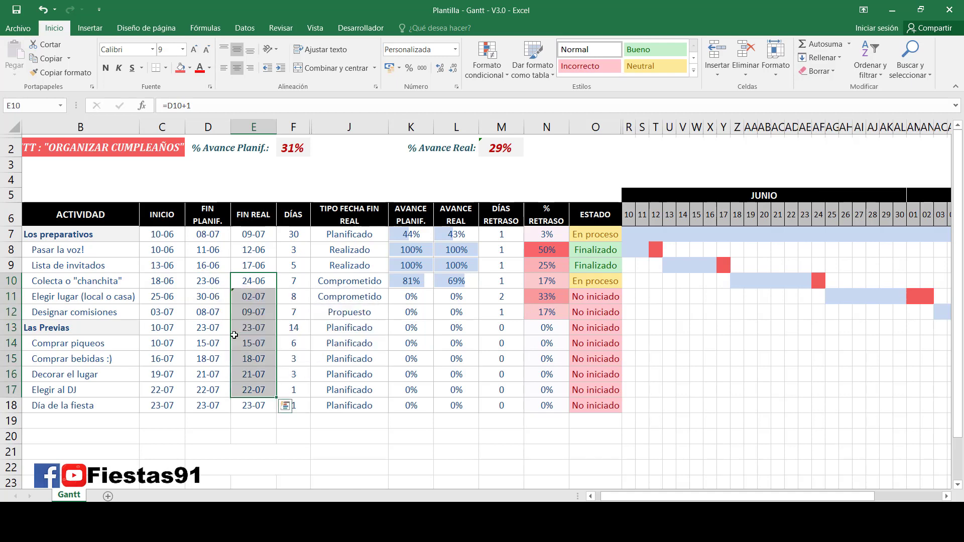
click(558, 390)
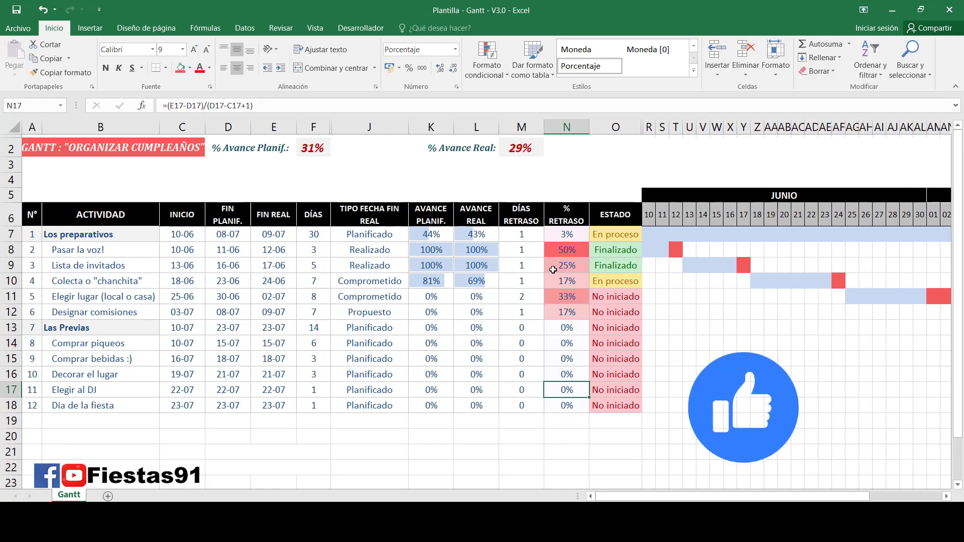
click(335, 276)
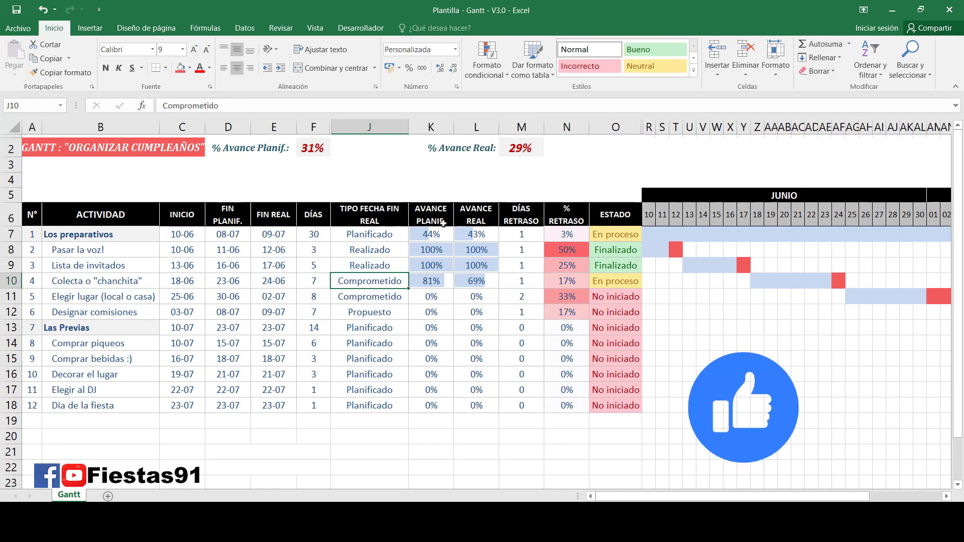
click(577, 250)
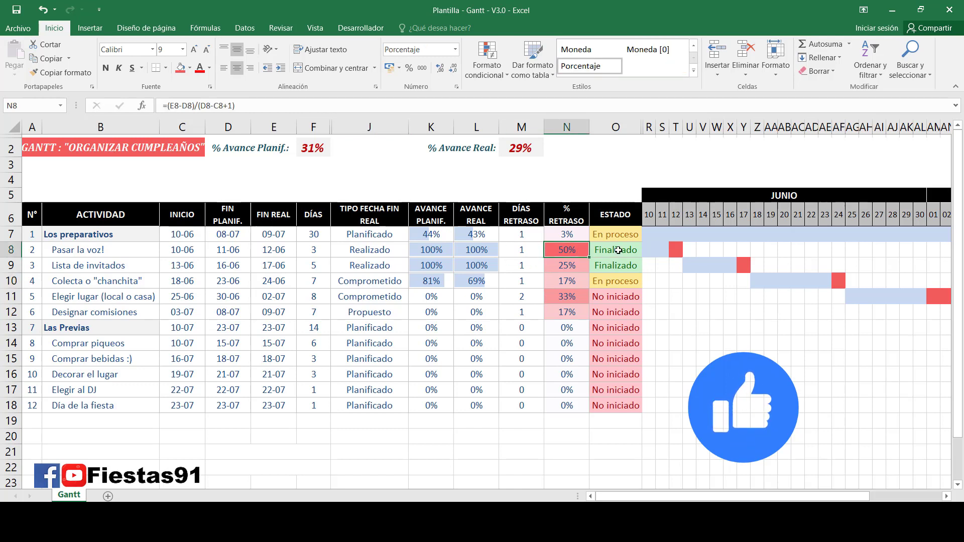
click(182, 215)
drag(628, 499, 662, 500)
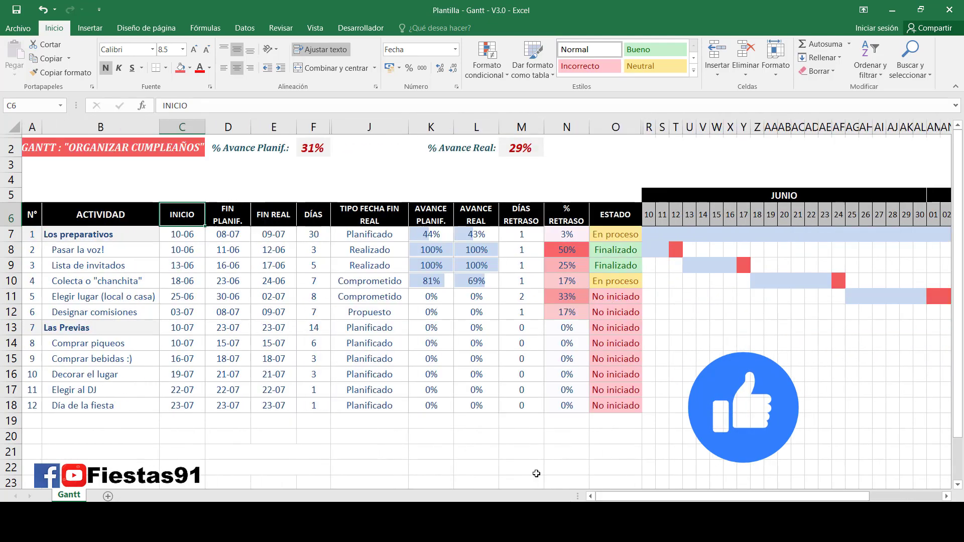